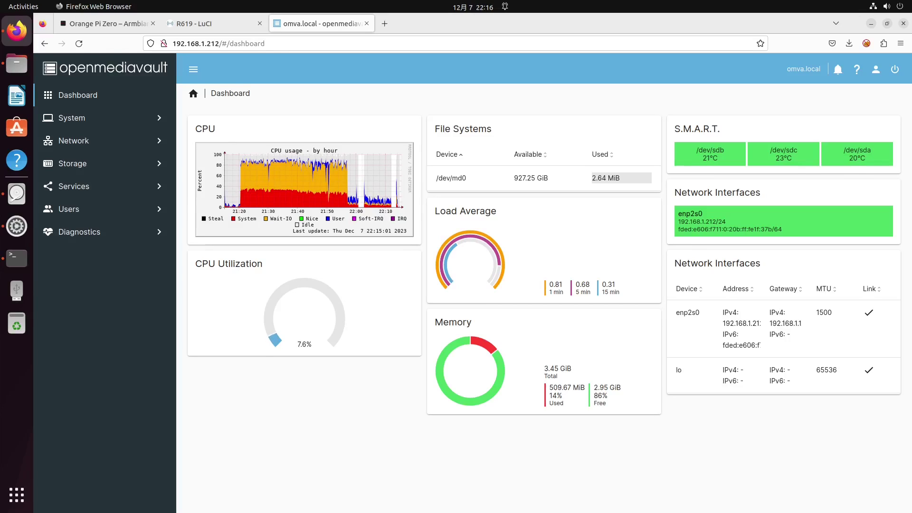
Review LuCI's active DHCP leases: UBuild at 192.168.1.2 and omva at 192.168.1.212
{"action": "left_click", "coordinate": [192, 23]}
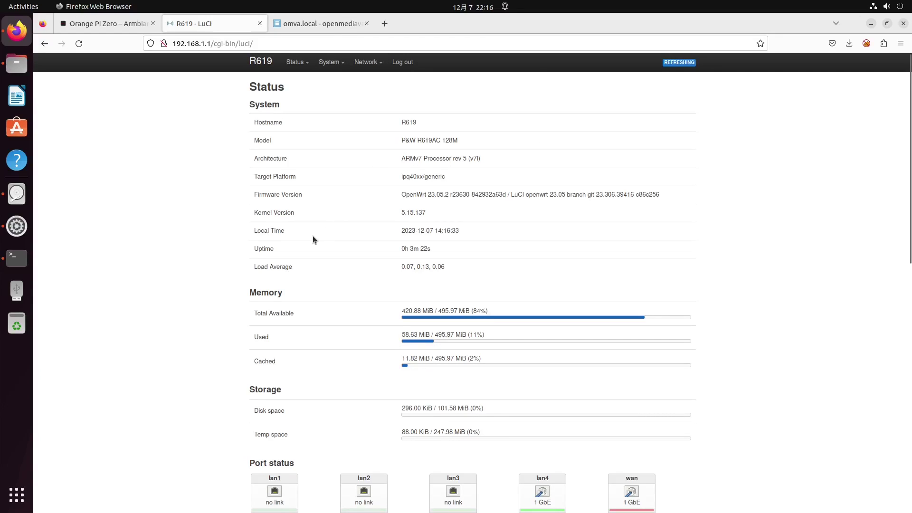
{"action": "scroll", "coordinate": [230, 238], "scroll_direction": "down", "scroll_amount": 5}
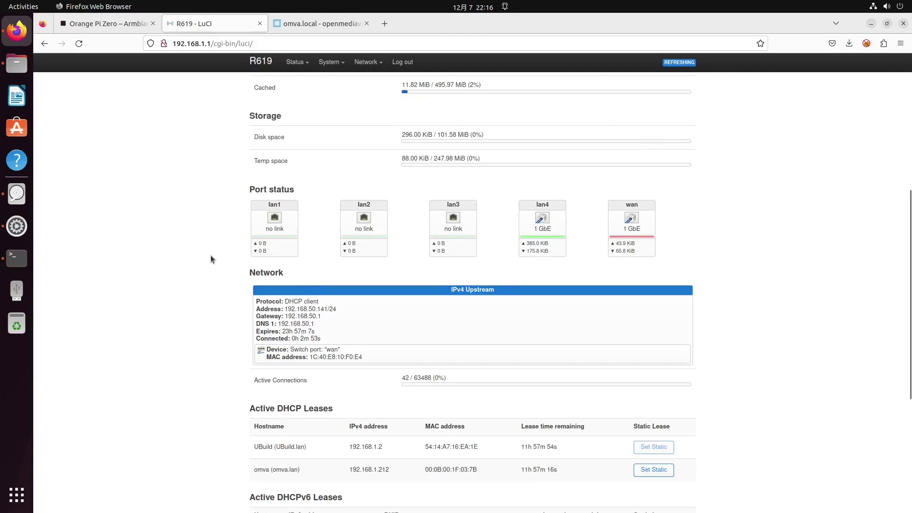
{"action": "scroll", "coordinate": [219, 260], "scroll_direction": "down", "scroll_amount": 4}
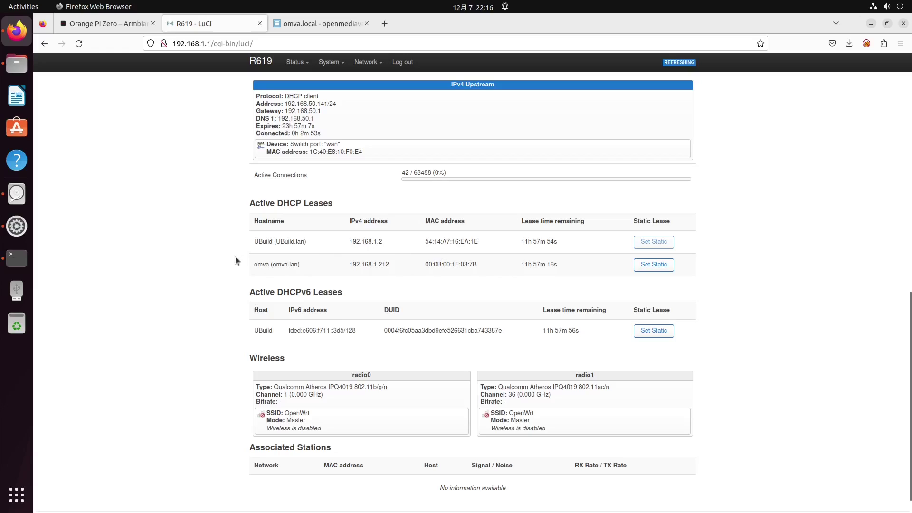
{"action": "double_click", "coordinate": [260, 265]}
{"action": "left_click_drag", "start_coordinate": [249, 201], "coordinate": [373, 243]}
{"action": "left_click", "coordinate": [351, 247]}
Open the Wired connection details in GNOME Settings and confirm the IPv4 address 192.168.1.2
{"action": "left_click", "coordinate": [874, 7]}
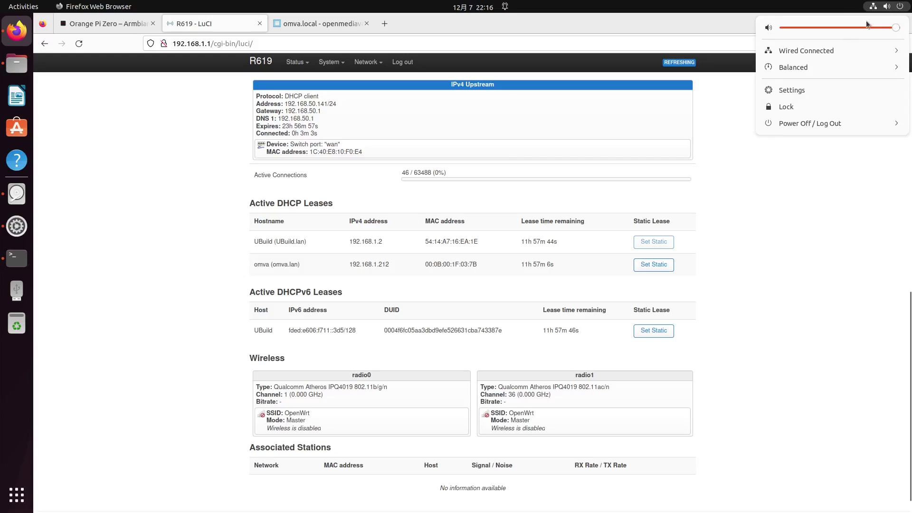
{"action": "left_click", "coordinate": [826, 50]}
{"action": "left_click", "coordinate": [800, 84]}
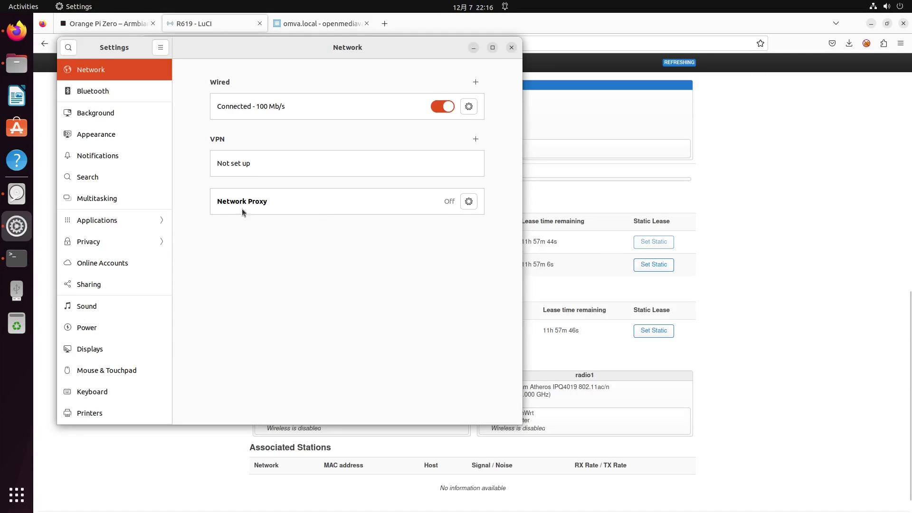
{"action": "left_click", "coordinate": [468, 108]}
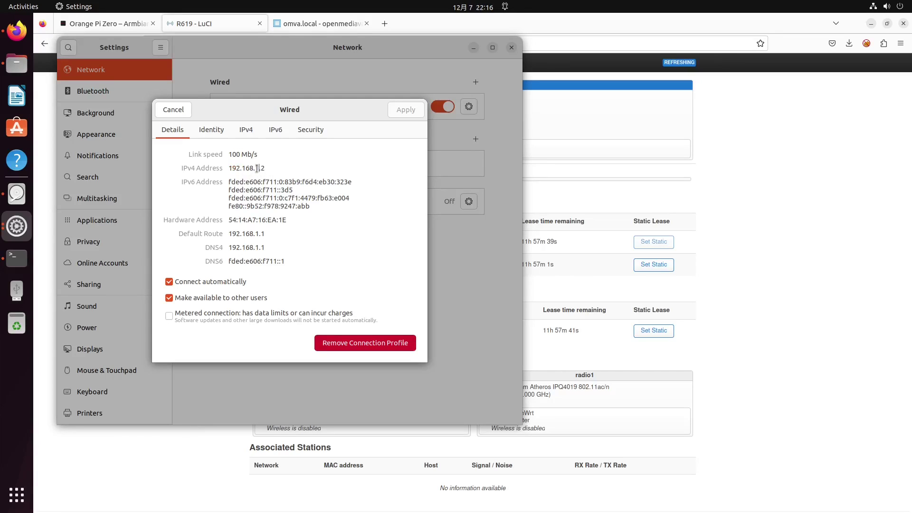
{"action": "mouse_move", "coordinate": [265, 169]}
{"action": "left_mouse_down"}
{"action": "mouse_move", "coordinate": [255, 170]}
{"action": "mouse_move", "coordinate": [266, 168]}
{"action": "left_mouse_up"}
Close GNOME Settings and open LuCI's DHCP and DNS static leases list
{"action": "left_click", "coordinate": [180, 113]}
{"action": "left_click", "coordinate": [575, 194]}
{"action": "mouse_move", "coordinate": [372, 65]}
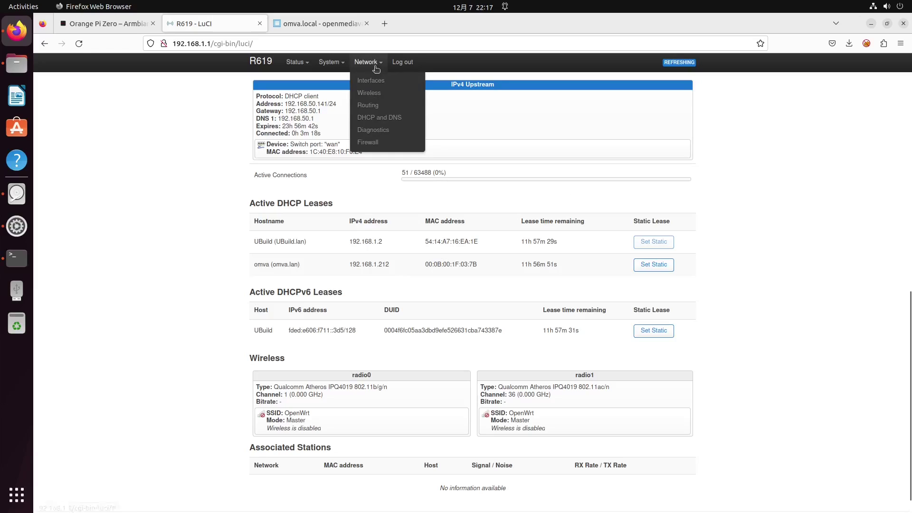
{"action": "left_click", "coordinate": [380, 122]}
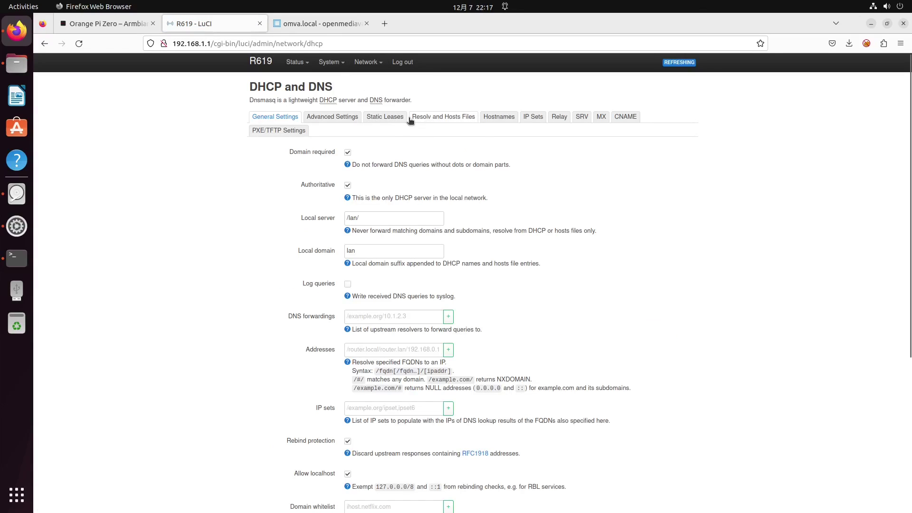
{"action": "left_click", "coordinate": [386, 120]}
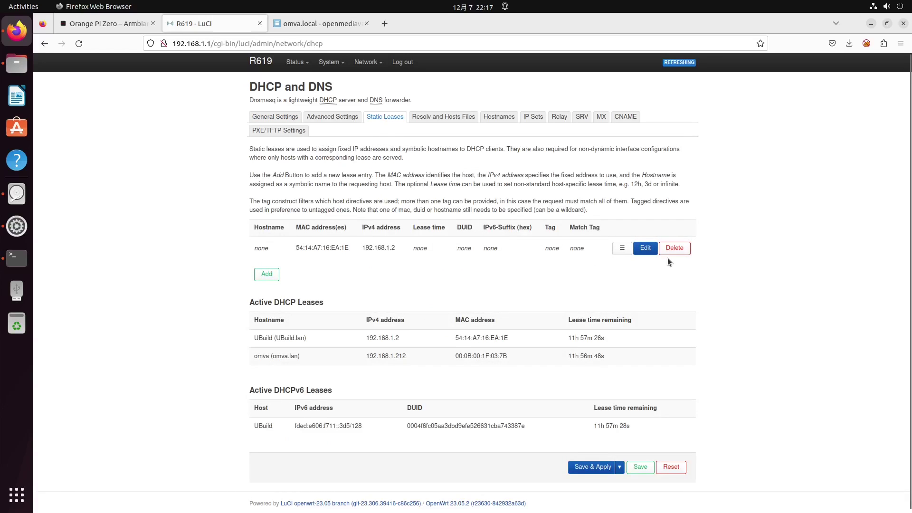
Point the 192.168.1.2 static lease to MAC 00:0B:00:1F:03:7B (omva.lan), then save and apply
{"action": "left_click", "coordinate": [647, 249]}
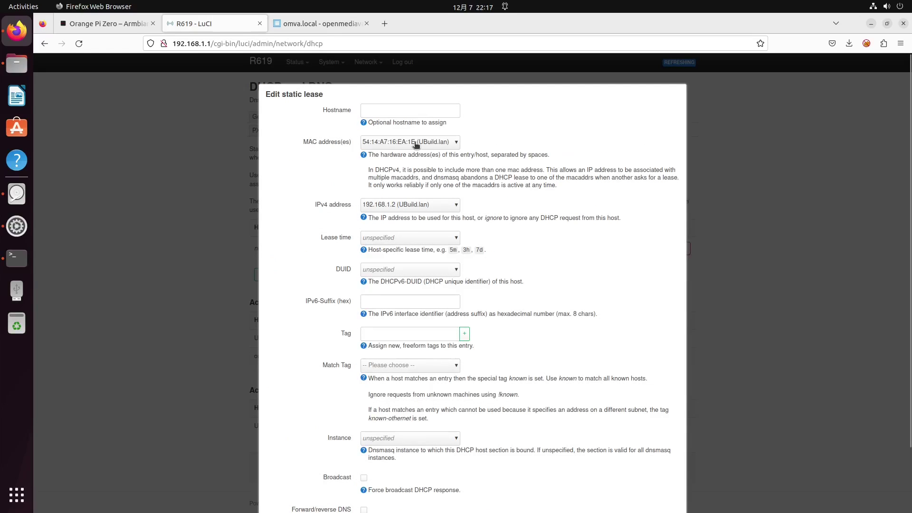
{"action": "left_click", "coordinate": [414, 142]}
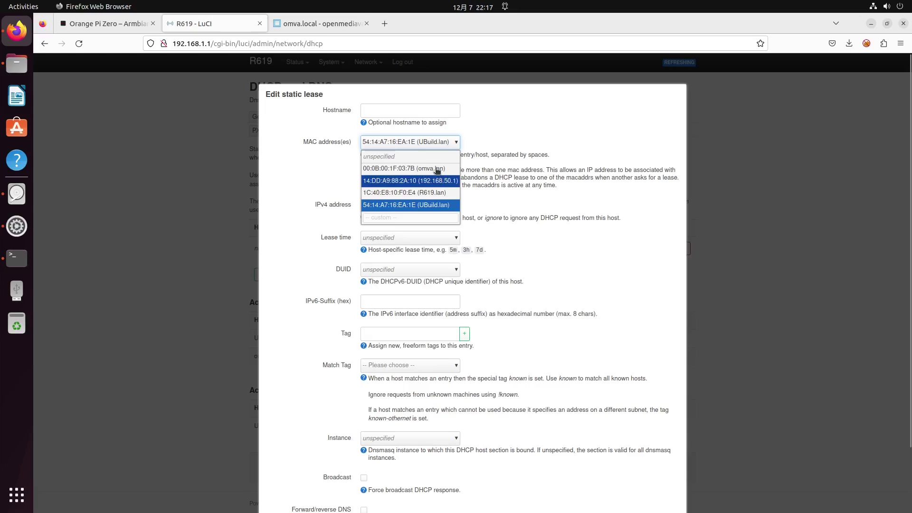
{"action": "left_click", "coordinate": [437, 170]}
{"action": "scroll", "coordinate": [632, 430], "scroll_direction": "down", "scroll_amount": 3}
{"action": "left_click", "coordinate": [666, 469]}
{"action": "left_click", "coordinate": [593, 469]}
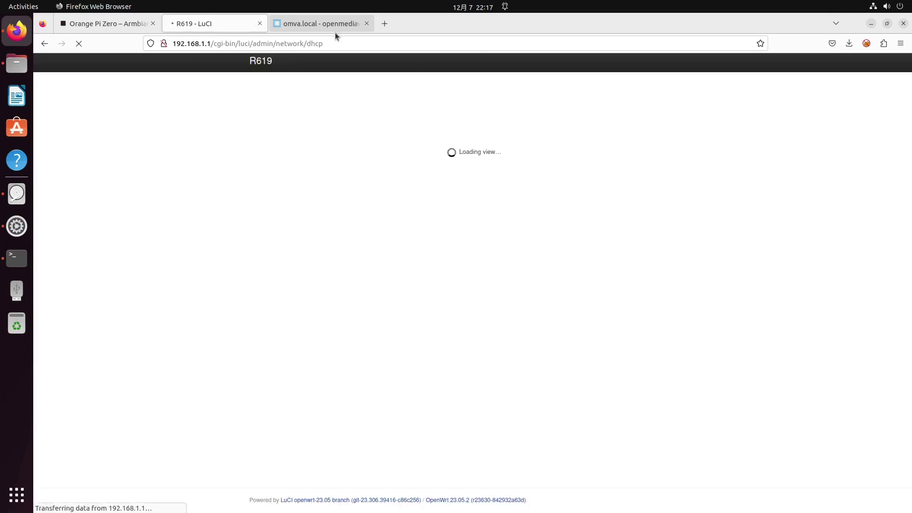
Toggle the wired connection off and on so the PC gets the new address 192.168.1.241
{"action": "mouse_move", "coordinate": [295, 61]}
{"action": "left_click", "coordinate": [301, 79]}
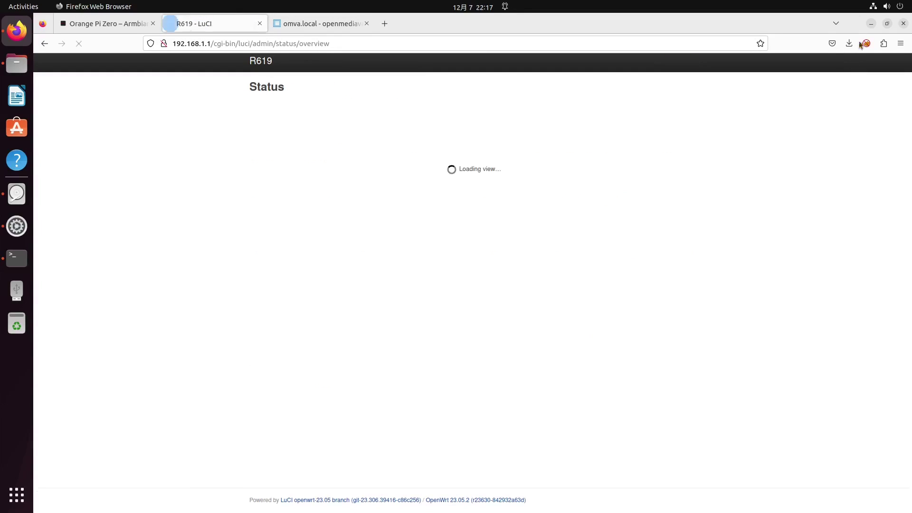
{"action": "left_click", "coordinate": [886, 6]}
{"action": "left_click", "coordinate": [165, 195]}
{"action": "left_click", "coordinate": [30, 239]}
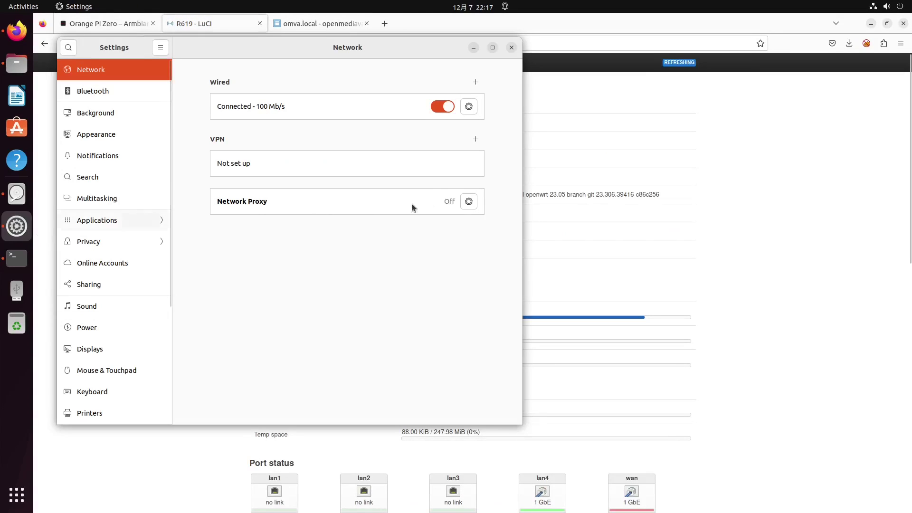
{"action": "left_click", "coordinate": [442, 106]}
{"action": "left_click", "coordinate": [442, 107]}
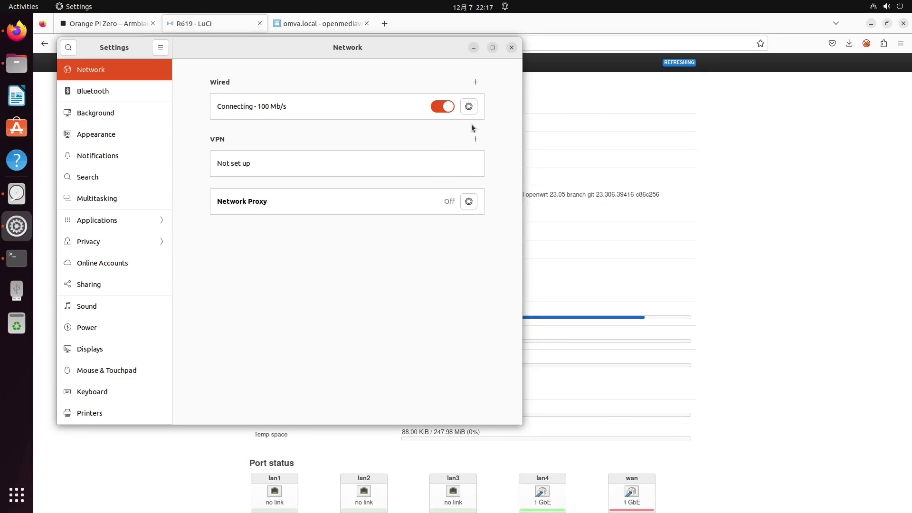
{"action": "left_click", "coordinate": [468, 106]}
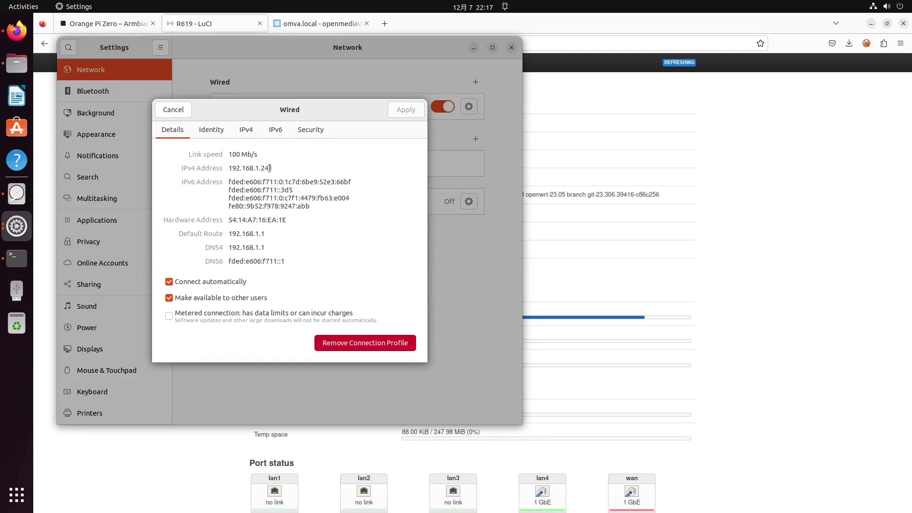
{"action": "left_click_drag", "start_coordinate": [269, 168], "coordinate": [242, 168]}
{"action": "left_click", "coordinate": [576, 126]}
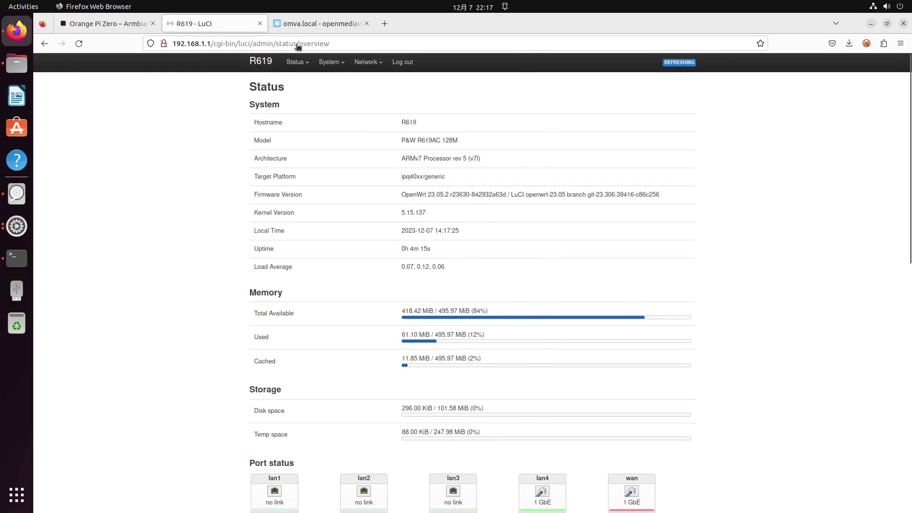
Load openmediavault at 192.168.1.212 and open its Network section
{"action": "left_click", "coordinate": [314, 24]}
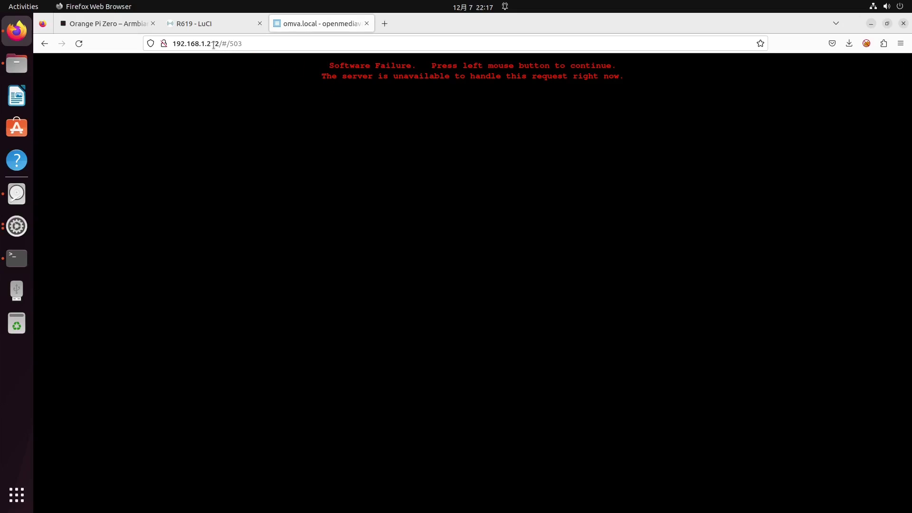
{"action": "key", "text": "F5"}
{"action": "left_click_drag", "start_coordinate": [219, 43], "coordinate": [317, 56]}
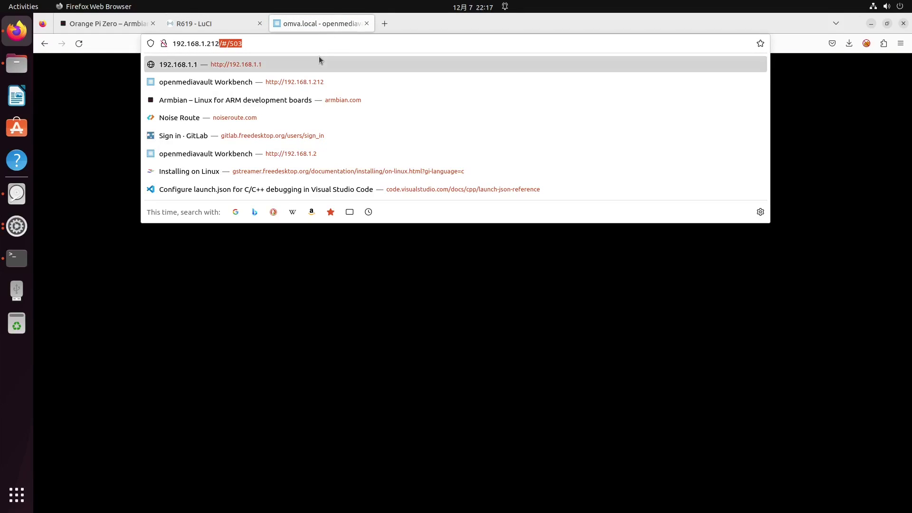
{"action": "key", "text": "BackSpace"}
{"action": "key", "text": "Return"}
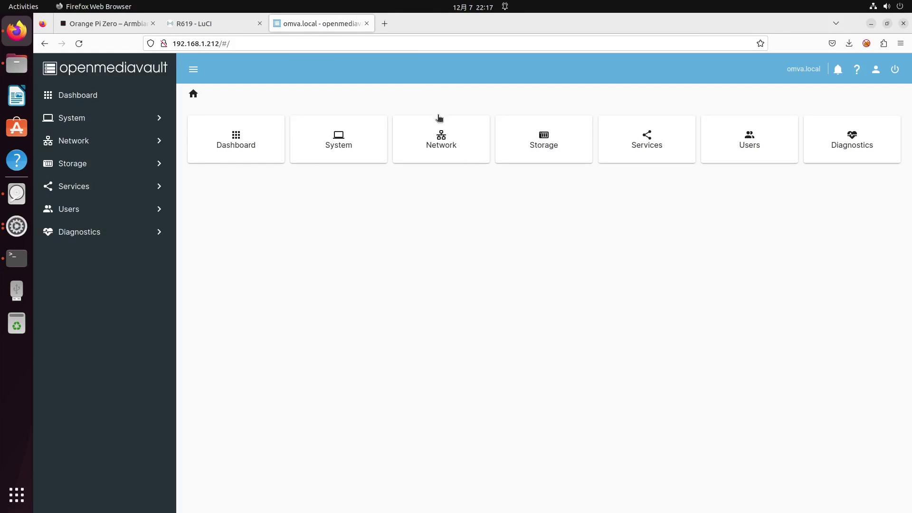
{"action": "left_click", "coordinate": [444, 134]}
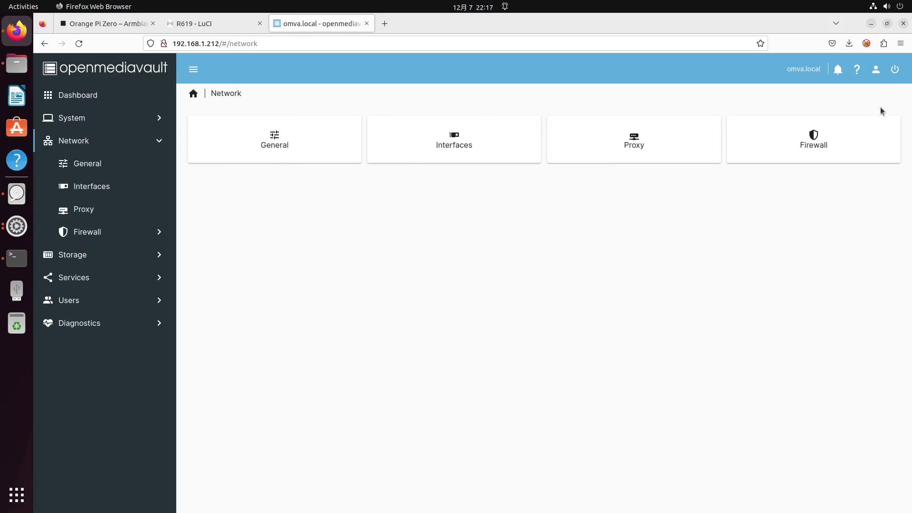
Reboot the openmediavault server with confirmation, then recheck LuCI's lease list
{"action": "left_click", "coordinate": [895, 69]}
{"action": "left_click", "coordinate": [871, 94]}
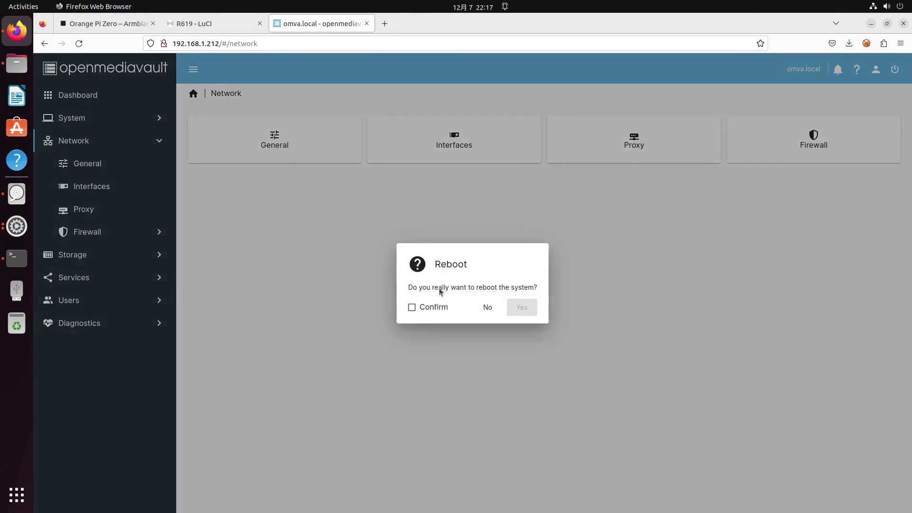
{"action": "left_click", "coordinate": [430, 308]}
{"action": "left_click", "coordinate": [522, 307]}
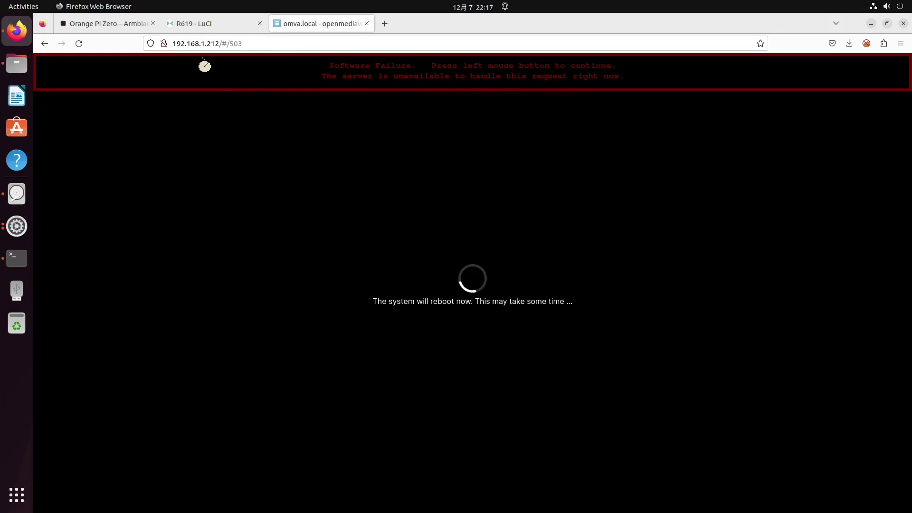
{"action": "left_click", "coordinate": [204, 24]}
{"action": "scroll", "coordinate": [413, 241], "scroll_direction": "down", "scroll_amount": 10}
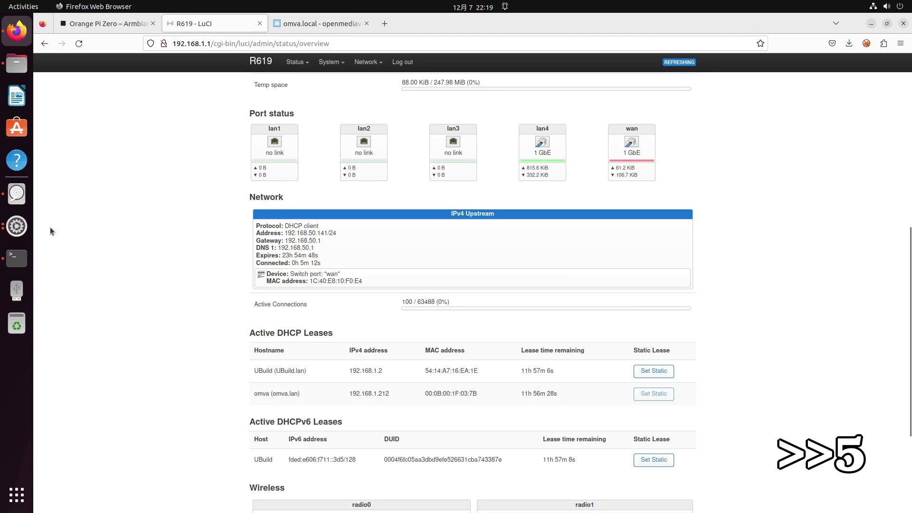
Run ping 192.168.1.2 and watch until replies replace the Destination Host Unreachable errors
{"action": "left_click", "coordinate": [16, 258]}
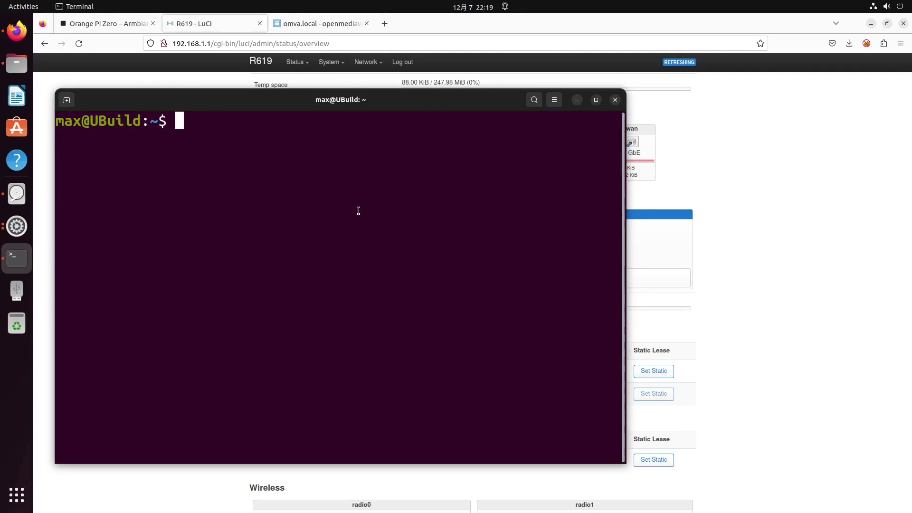
{"action": "type", "text": "ping 192.1638"}
{"action": "key", "text": "BackSpace"}
{"action": "key", "text": "BackSpace"}
{"action": "type", "text": "8.1.2"}
{"action": "key", "text": "Return"}
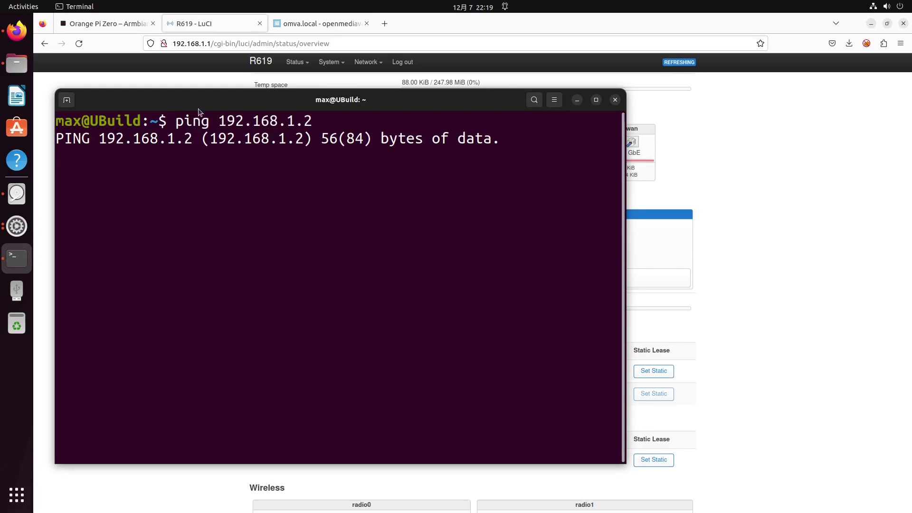
{"action": "left_click_drag", "start_coordinate": [198, 109], "coordinate": [485, 33]}
{"action": "scroll", "coordinate": [219, 400], "scroll_direction": "up", "scroll_amount": 3}
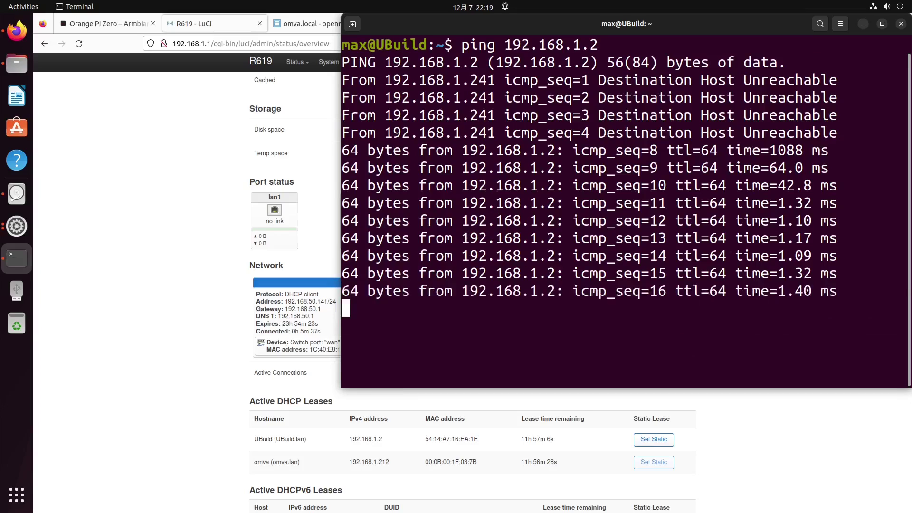
Stop the ping and load openmediavault at 192.168.1.2 in Firefox
{"action": "key", "text": "ctrl+c"}
{"action": "left_click", "coordinate": [94, 291]}
{"action": "left_click", "coordinate": [322, 23]}
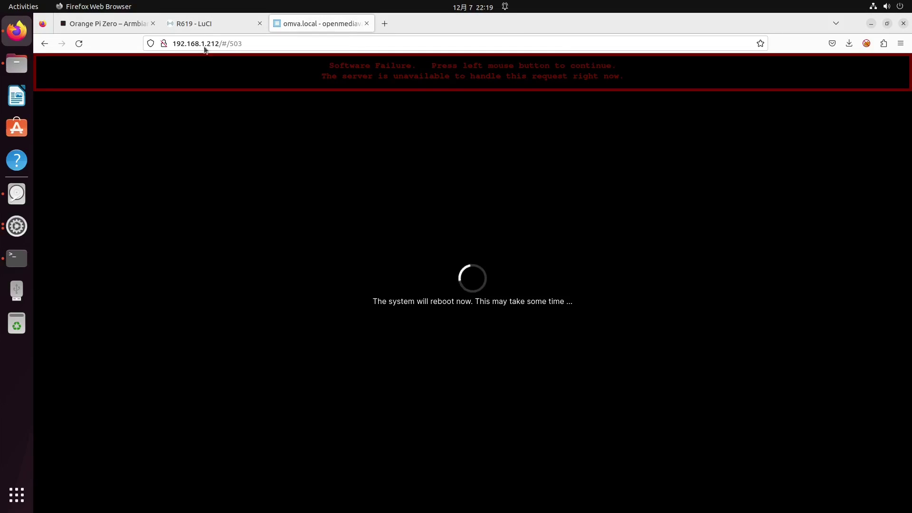
{"action": "left_click_drag", "start_coordinate": [214, 41], "coordinate": [350, 42]}
{"action": "key", "text": "BackSpace"}
{"action": "key", "text": "Return"}
Recheck the DHCP leases on LuCI's status page
{"action": "left_click", "coordinate": [199, 24]}
{"action": "scroll", "coordinate": [209, 317], "scroll_direction": "down", "scroll_amount": 5}
{"action": "scroll", "coordinate": [319, 258], "scroll_direction": "up", "scroll_amount": 4}
{"action": "scroll", "coordinate": [468, 342], "scroll_direction": "down", "scroll_amount": 3}
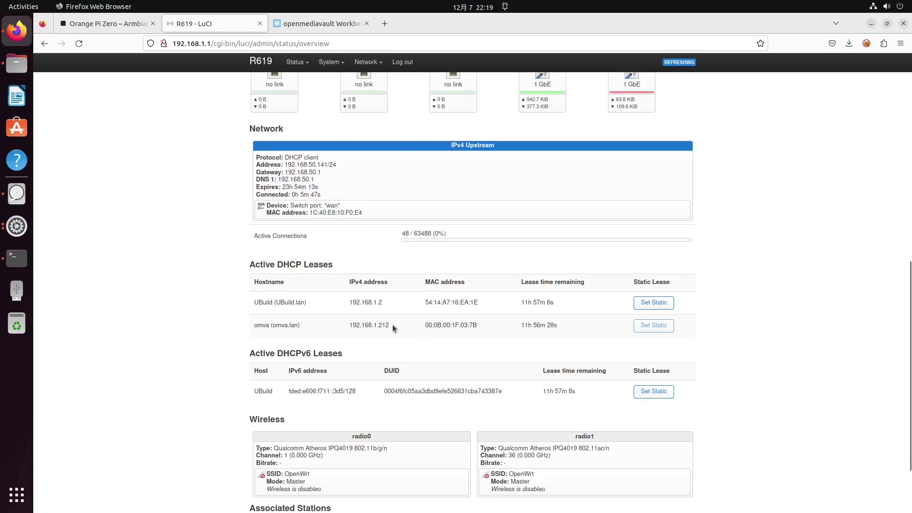
{"action": "left_click_drag", "start_coordinate": [393, 324], "coordinate": [222, 307]}
Log in to openmediavault as admin with the account password and decline saving the login
{"action": "left_click", "coordinate": [322, 24]}
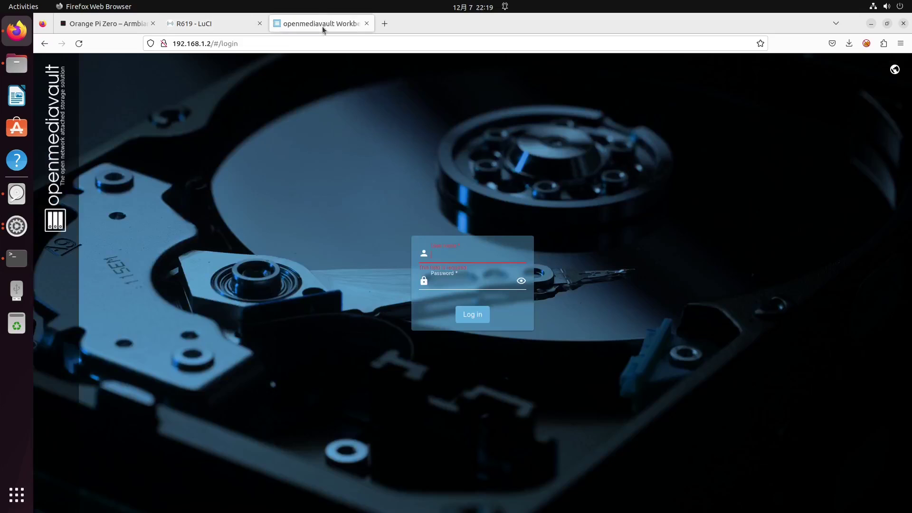
{"action": "type", "text": "admin"}
{"action": "key", "text": "Tab"}
{"action": "type", "text": "*"}
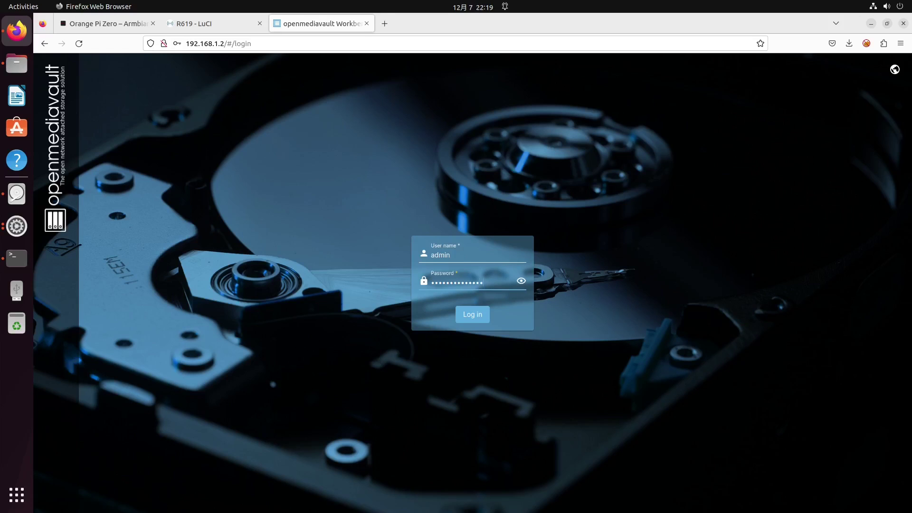
{"action": "type", "text": "*************"}
{"action": "key", "text": "Return"}
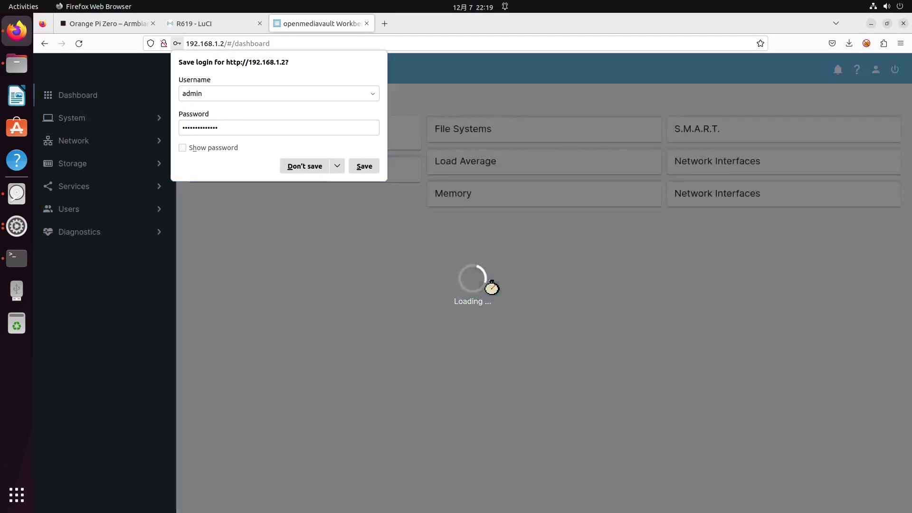
{"action": "left_click", "coordinate": [390, 278]}
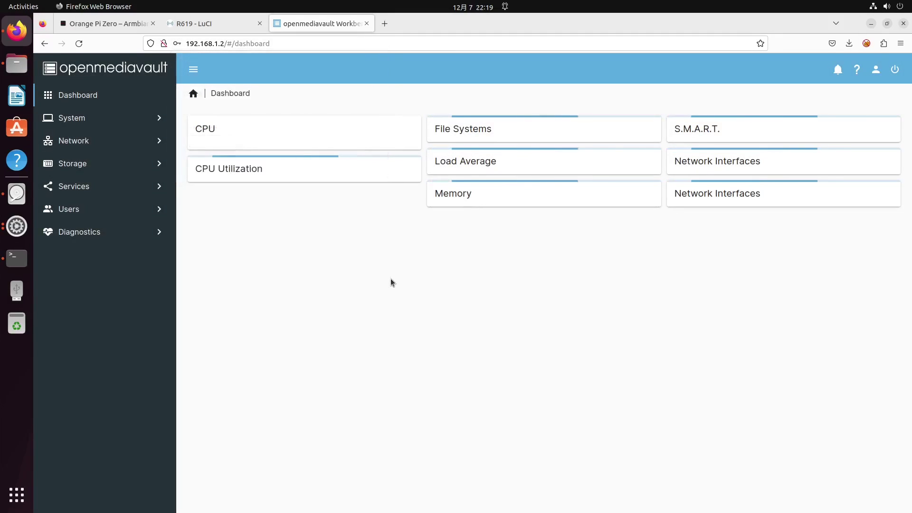
{"action": "left_click", "coordinate": [223, 24]}
Scroll back up the LuCI status page
{"action": "scroll", "coordinate": [183, 349], "scroll_direction": "up", "scroll_amount": 8}
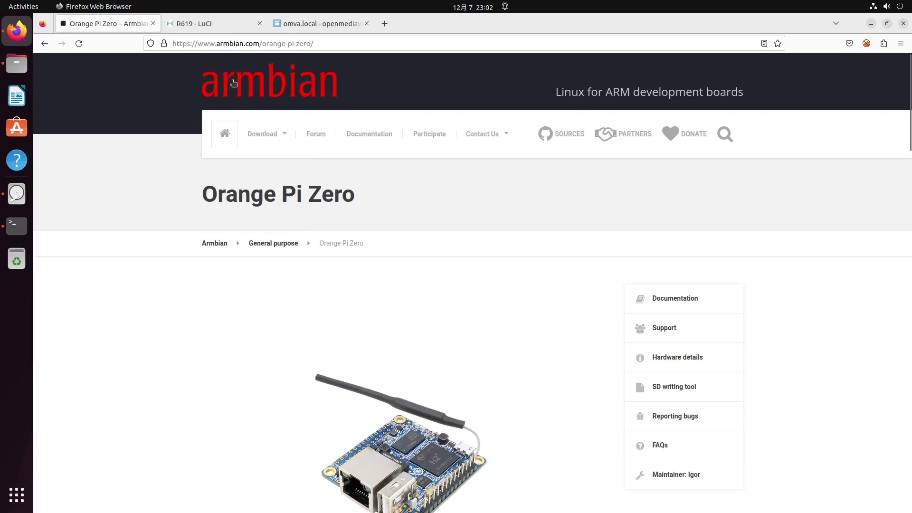
Scroll to the Armbian 23.11 Bookworm images: 485Mb CLI and 323Mb minimal
{"action": "mouse_move", "coordinate": [277, 138]}
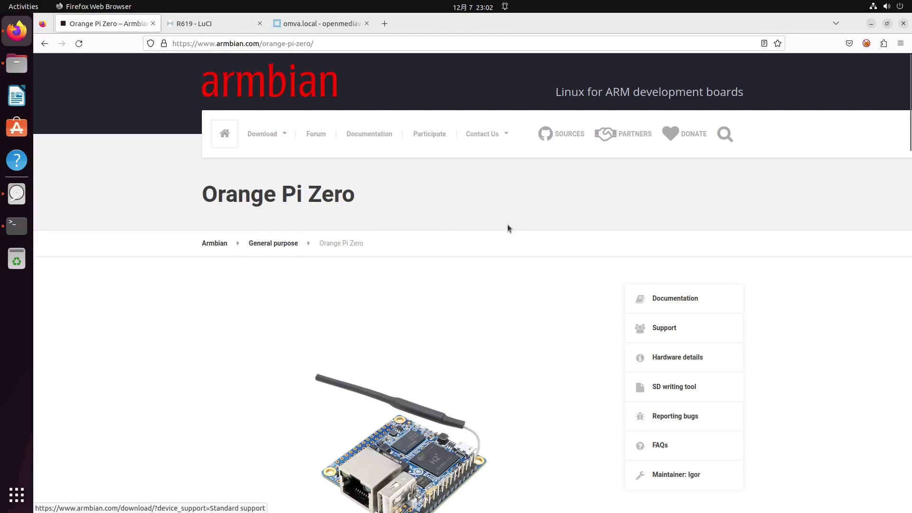
{"action": "left_click_drag", "start_coordinate": [248, 193], "coordinate": [323, 193]}
{"action": "left_click", "coordinate": [252, 181]}
{"action": "mouse_move", "coordinate": [266, 135]}
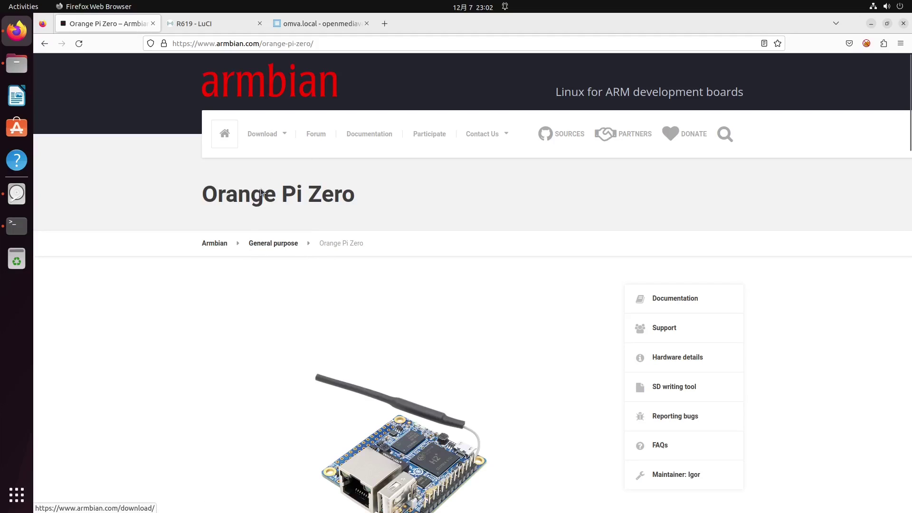
{"action": "scroll", "coordinate": [566, 350], "scroll_direction": "down", "scroll_amount": 10}
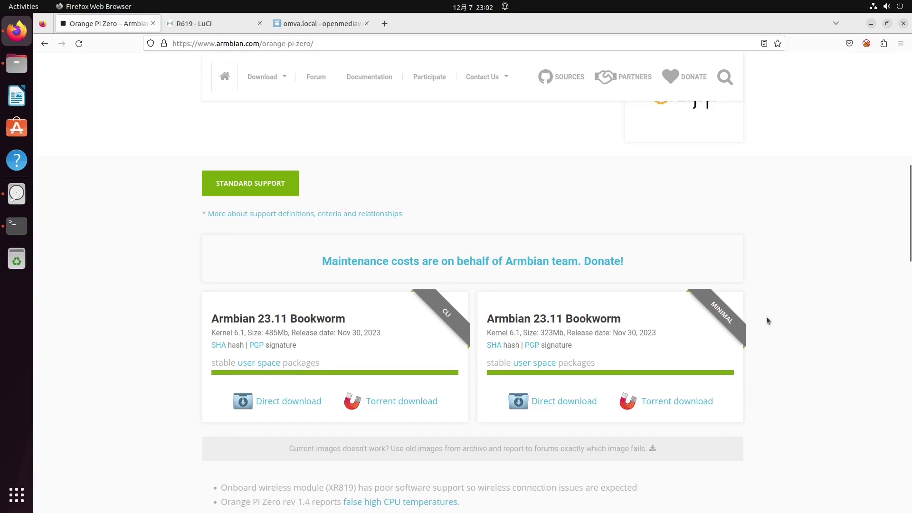
{"action": "left_click_drag", "start_coordinate": [707, 307], "coordinate": [761, 326]}
{"action": "left_click", "coordinate": [380, 319]}
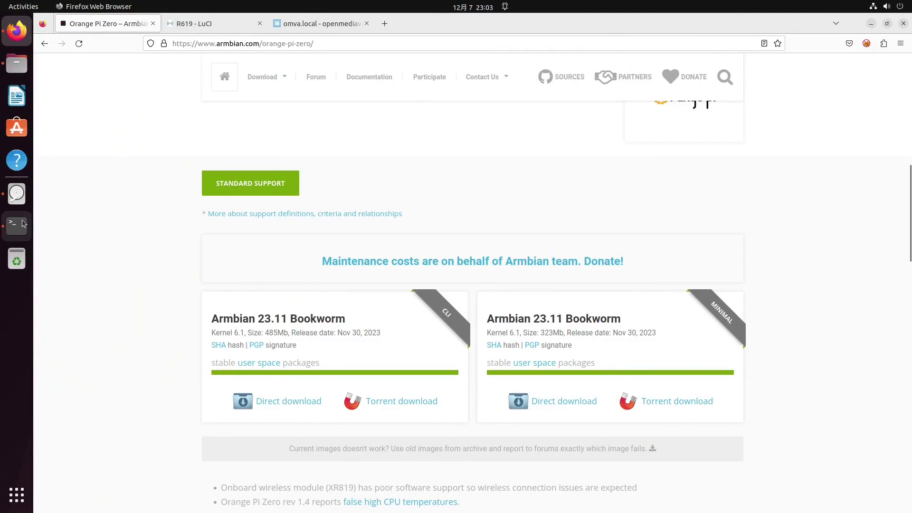
Recall 'minicom -b 115200 -D /dev/ttyUSB0' from shell history and run it
{"action": "left_click", "coordinate": [17, 226]}
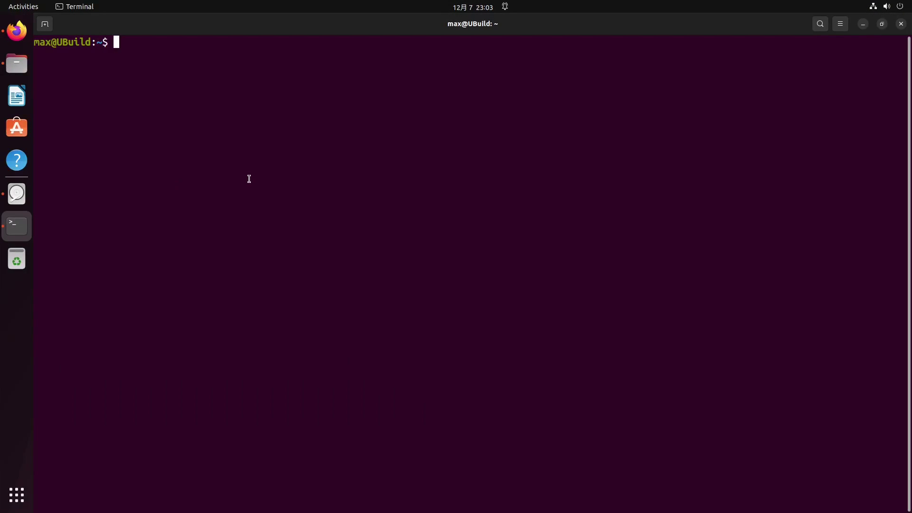
{"action": "type", "text": "minicom"}
{"action": "key", "text": "ctrl+r"}
{"action": "type", "text": "minicom"}
{"action": "key", "text": "ctrl+c"}
{"action": "key", "text": "ctrl+c"}
{"action": "key", "text": "ctrl+r"}
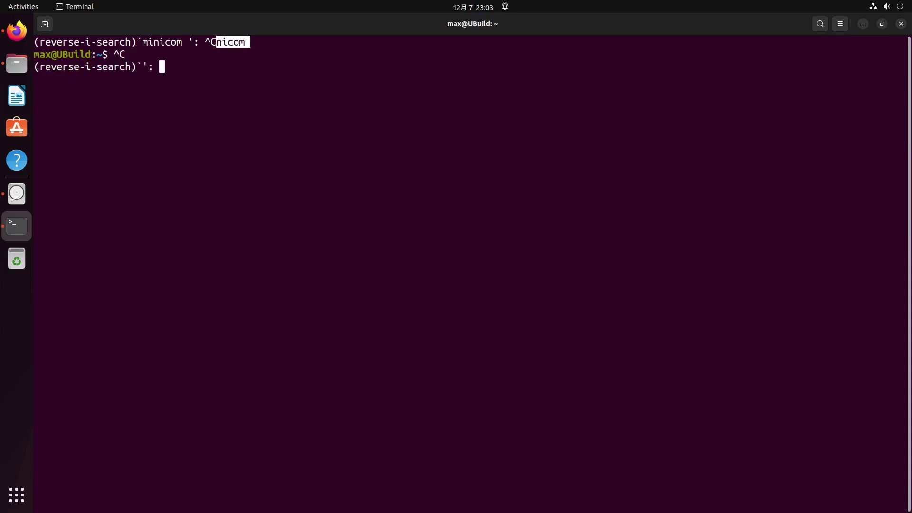
{"action": "type", "text": "mini"}
{"action": "key", "text": "Return"}
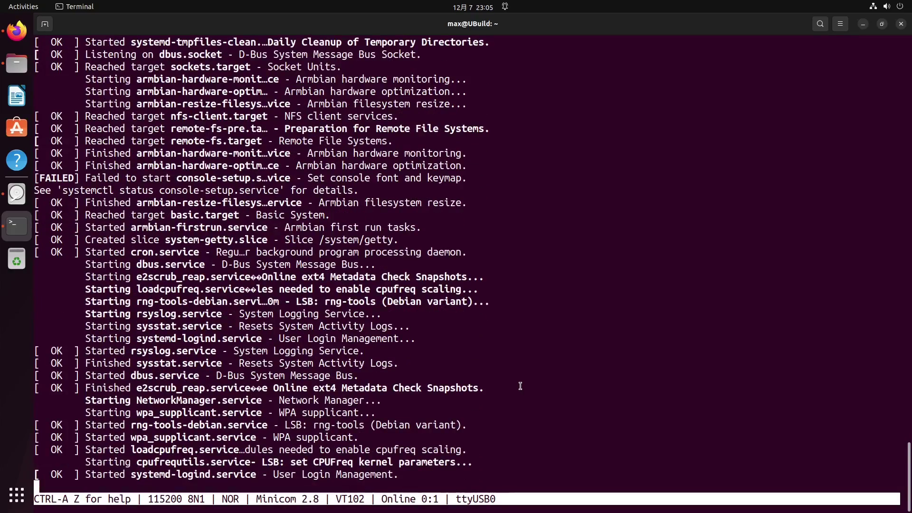
Review the active DHCP leases on the R619 LuCI status page, then go back to the serial console
{"action": "left_click", "coordinate": [16, 31]}
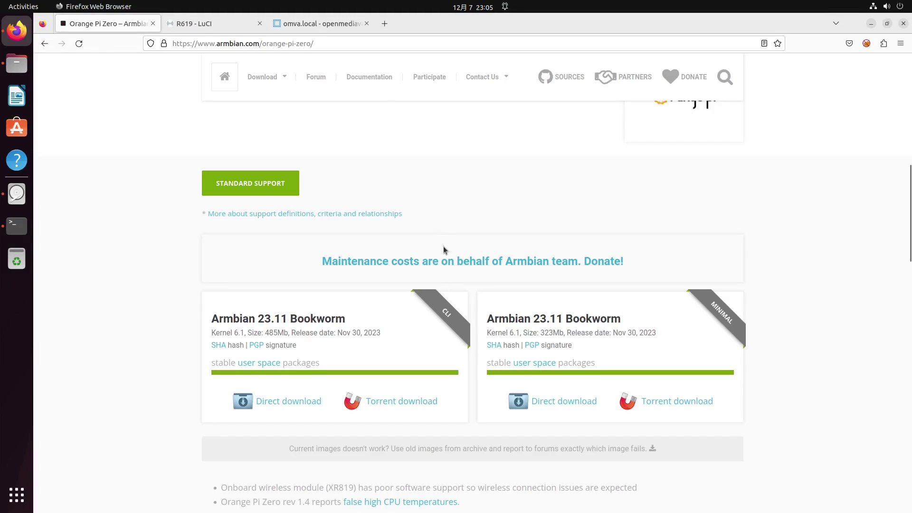
{"action": "left_click", "coordinate": [180, 24]}
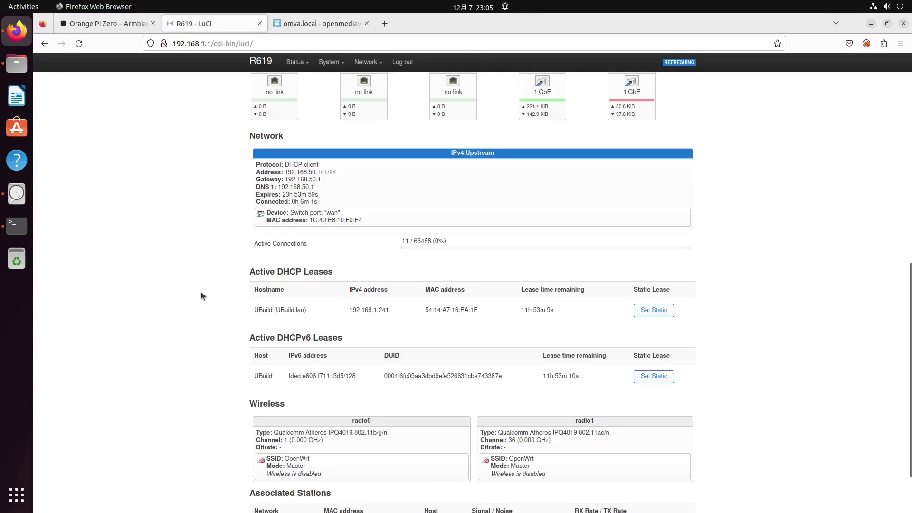
{"action": "left_click", "coordinate": [16, 225]}
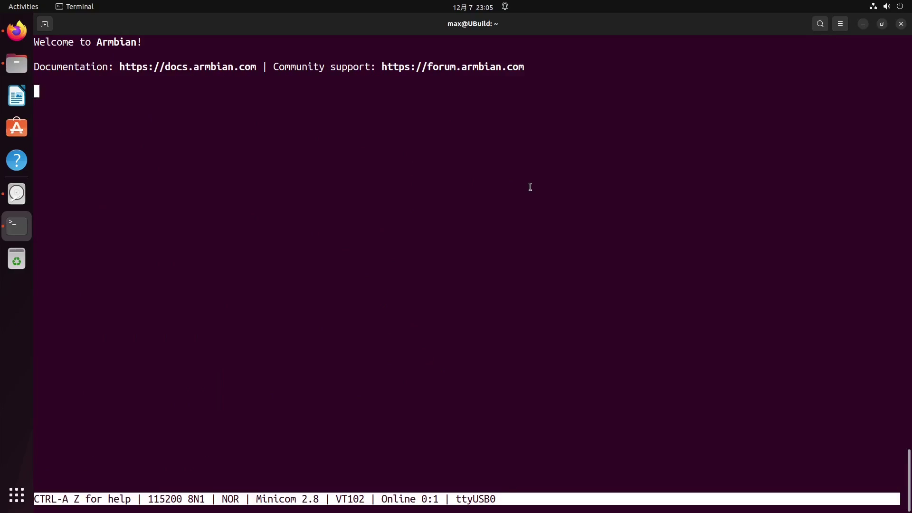
Set and confirm the new root password, and choose option 1, bash, as the default shell
{"action": "type", "text": "***************"}
{"action": "key", "text": "Return"}
{"action": "type", "text": "***************"}
{"action": "key", "text": "Return"}
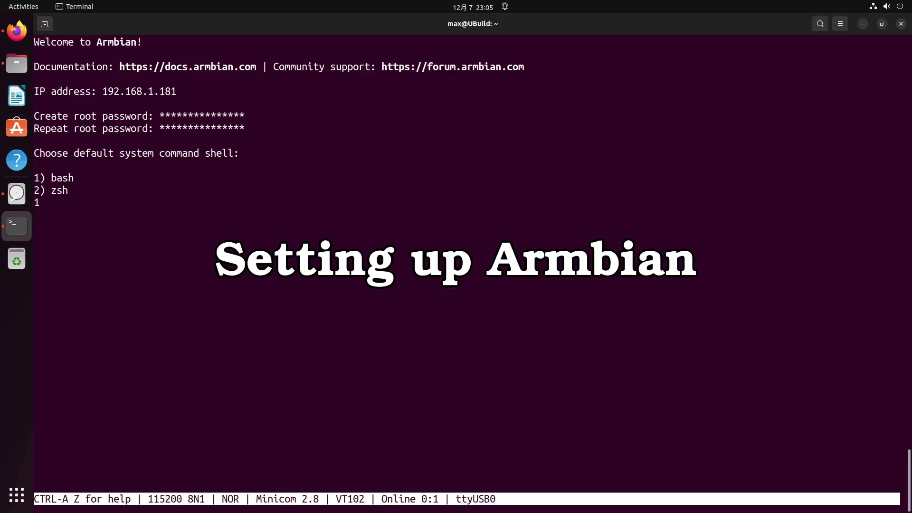
{"action": "type", "text": "1"}
{"action": "key", "text": "Return"}
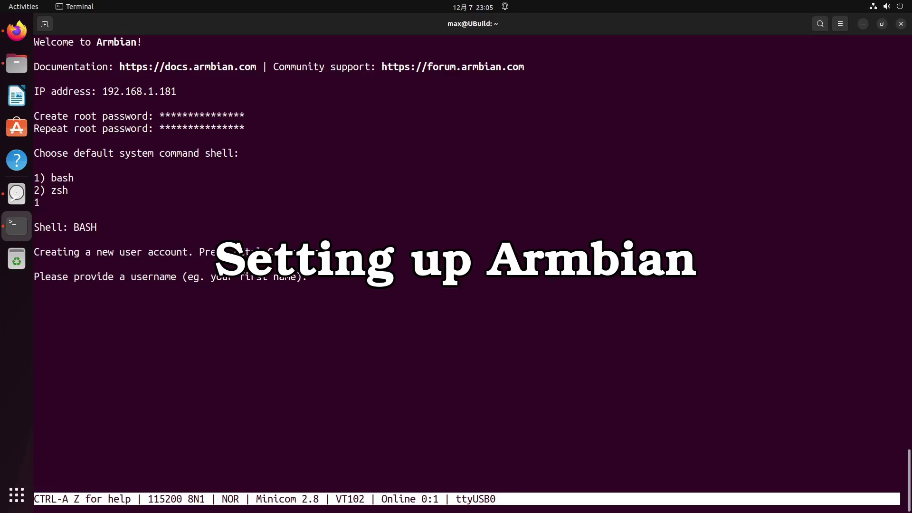
Create the new sudo user with its username, password and real name
{"action": "type", "text": "max"}
{"action": "key", "text": "Return"}
{"action": "type", "text": "***************"}
{"action": "key", "text": "Return"}
{"action": "type", "text": "***************"}
{"action": "key", "text": "Return"}
{"action": "type", "text": "Max"}
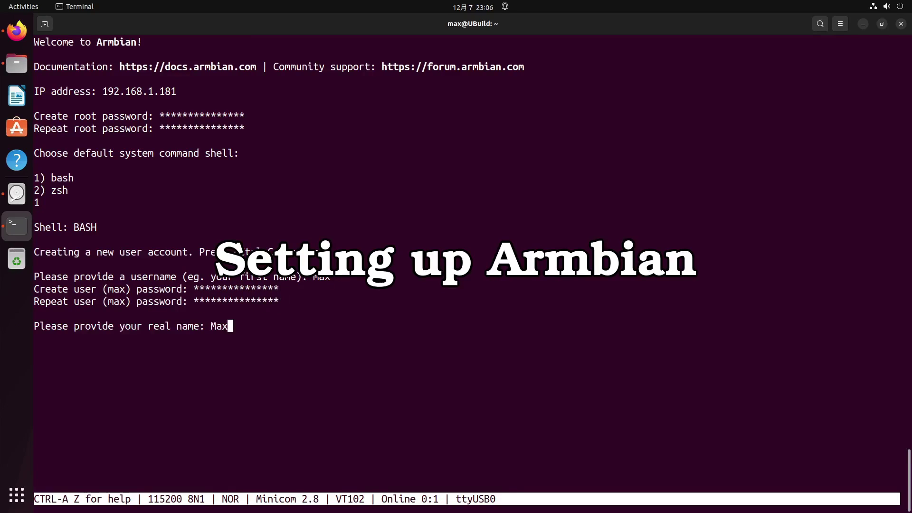
{"action": "key", "text": "Return"}
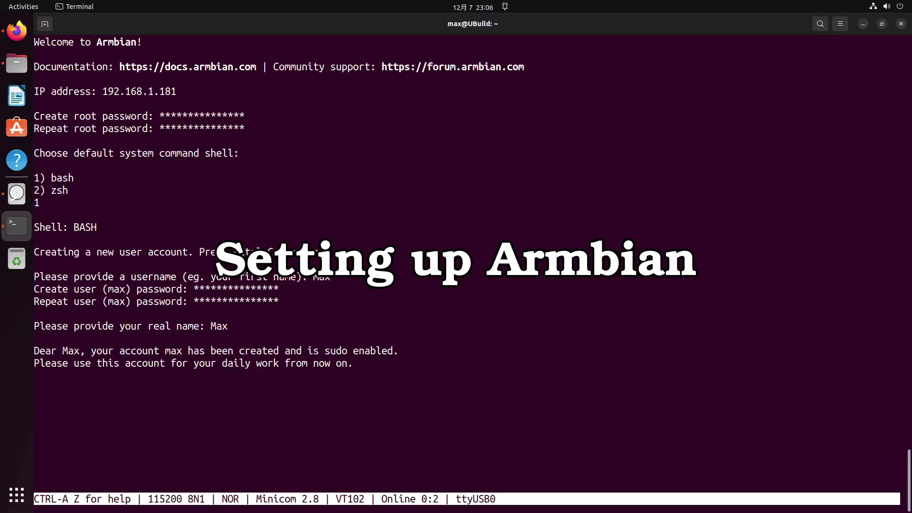
Decline location-based language and select locale 54, en_US.UTF-8
{"action": "type", "text": "n"}
{"action": "key", "text": "BackSpace"}
{"action": "key", "text": "BackSpace"}
{"action": "key", "text": "BackSpace"}
{"action": "type", "text": "n"}
{"action": "key", "text": "Return"}
{"action": "type", "text": "n"}
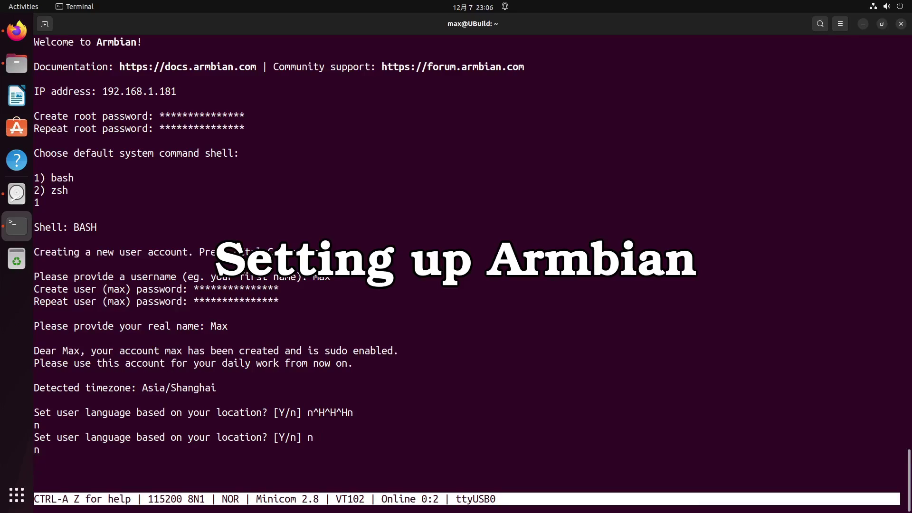
{"action": "key", "text": "Return"}
Set the timezone to Asia (4), China (10), Beijing Time (1), then clear the screen
{"action": "type", "text": "4"}
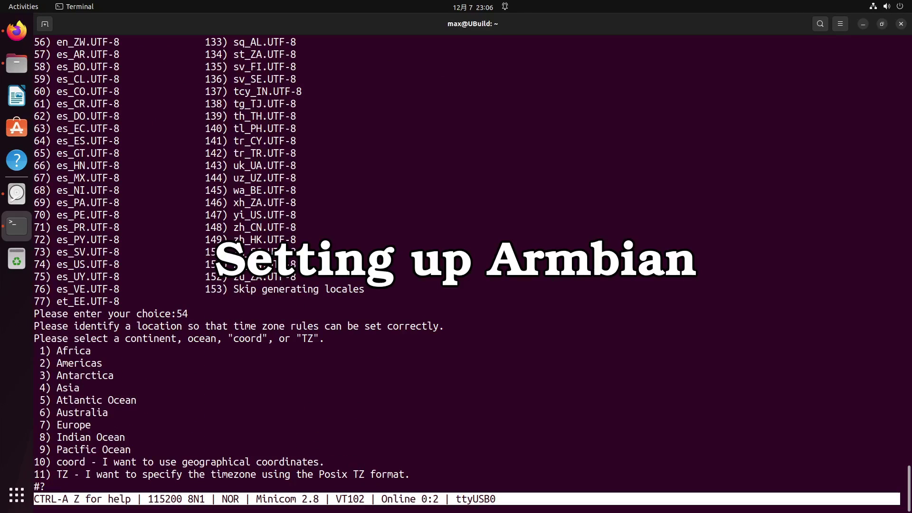
{"action": "key", "text": "Return"}
{"action": "type", "text": "10"}
{"action": "key", "text": "Return"}
{"action": "type", "text": "1`"}
{"action": "key", "text": "BackSpace"}
{"action": "key", "text": "Return"}
{"action": "type", "text": "1 1"}
{"action": "key", "text": "Return"}
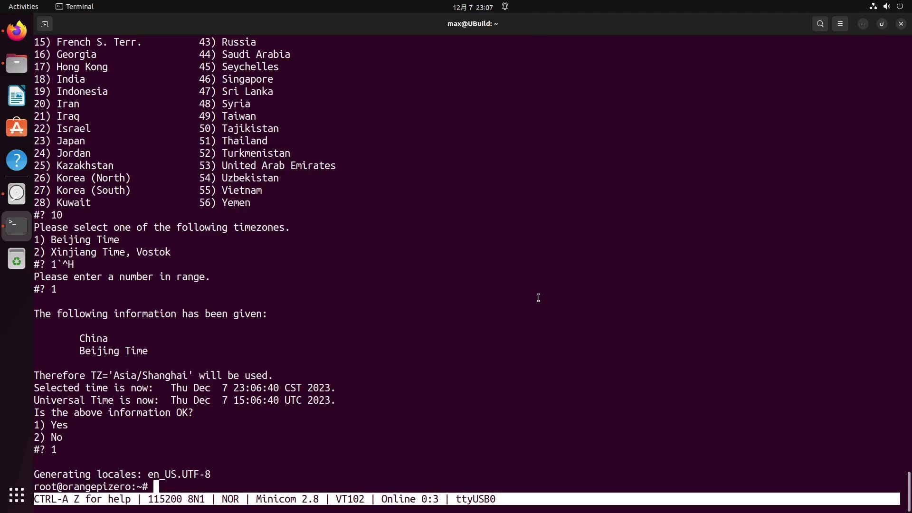
{"action": "type", "text": "clear"}
{"action": "key", "text": "Return"}
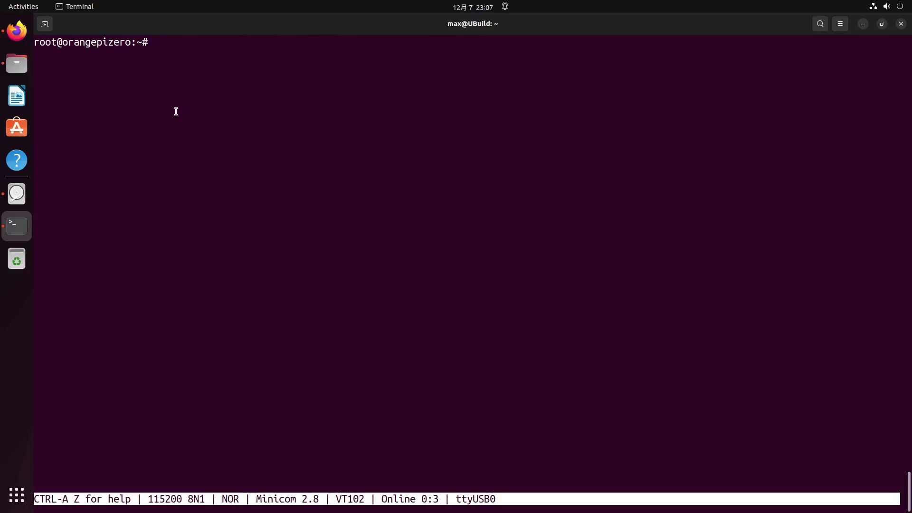
Run apt update until it reports 3 upgradable packages, then type 'apt install flashrom'
{"action": "type", "text": "apt update"}
{"action": "key", "text": "Return"}
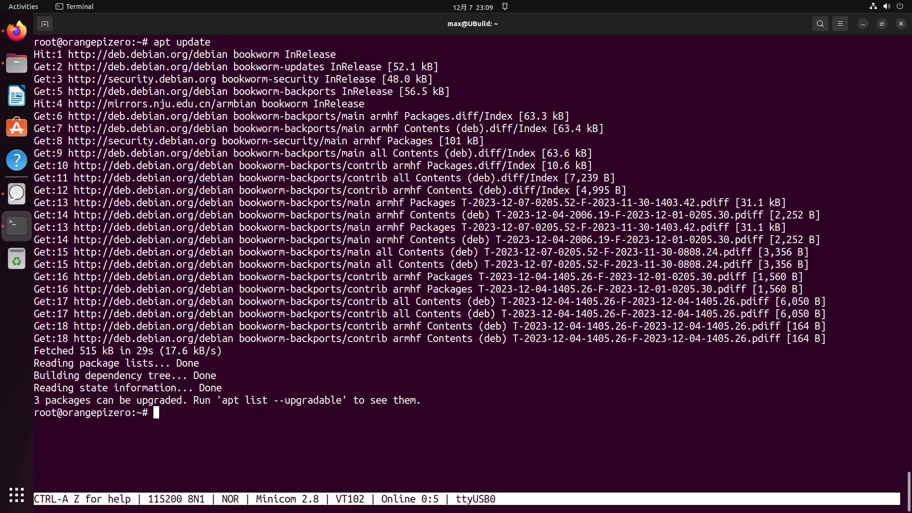
{"action": "type", "text": "apt install flashrom"}
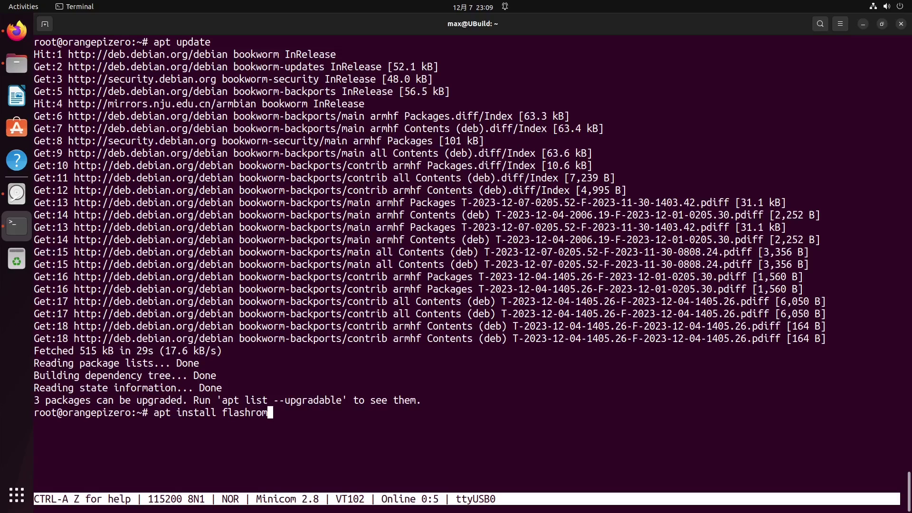
Install flashrom 1.3.0 with libftdi1-2 and libjaylink0, answering Y, then clear the console
{"action": "key", "text": "Return"}
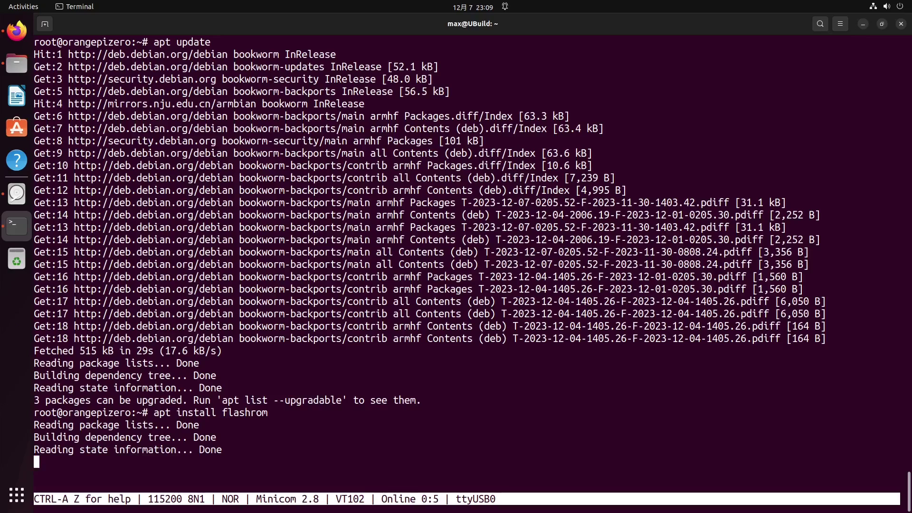
{"action": "key", "text": "Return"}
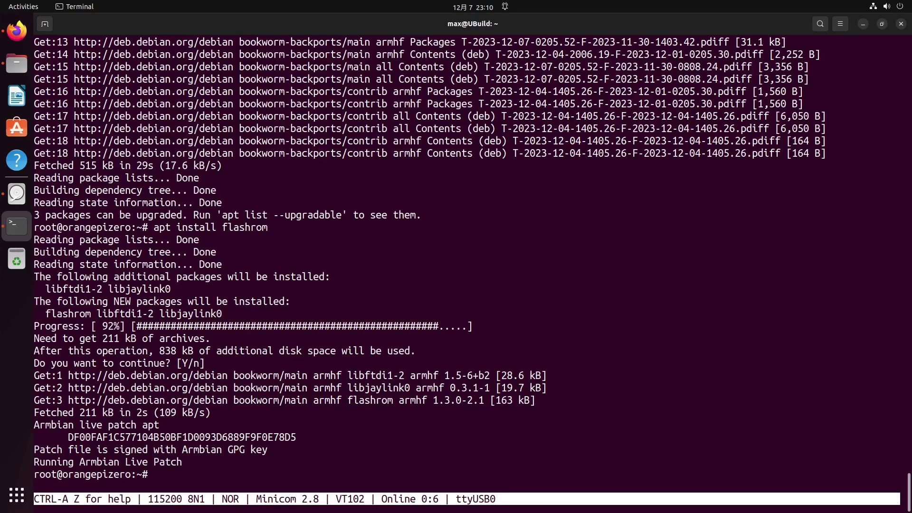
{"action": "type", "text": "clear"}
{"action": "key", "text": "Return"}
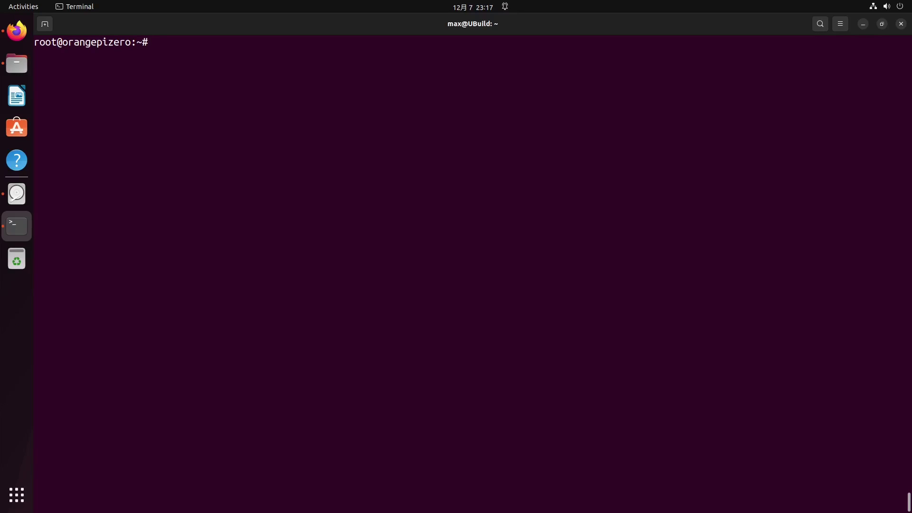
List /dev to spot mtd0, clear the listing, and open a second host terminal
{"action": "type", "text": "ls /dev"}
{"action": "key", "text": "Return"}
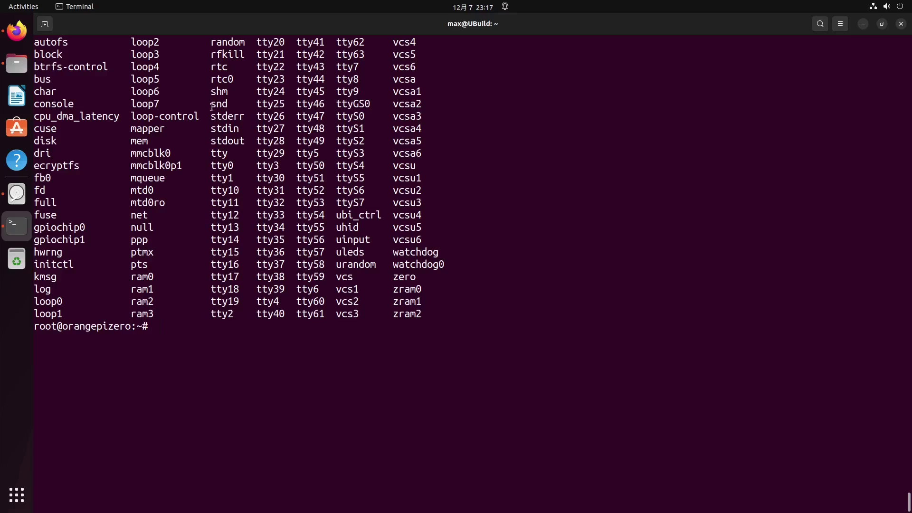
{"action": "key", "text": "ctrl+l"}
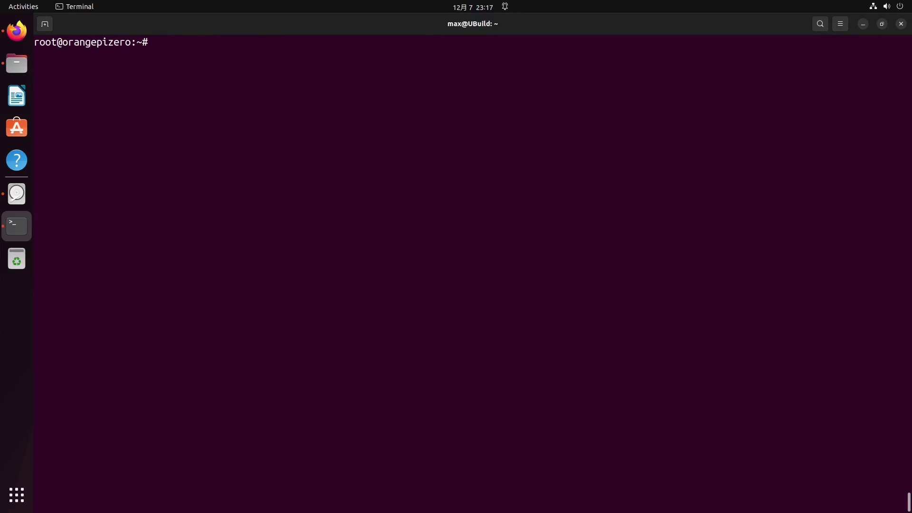
{"action": "key", "text": "ctrl+alt+t"}
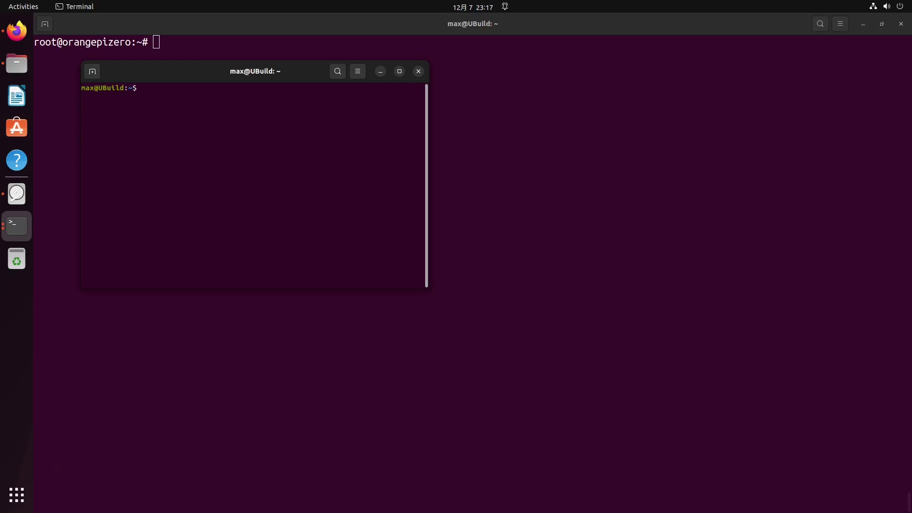
{"action": "key", "text": "ctrl+plus"}
{"action": "key", "text": "ctrl+plus"}
{"action": "key", "text": "ctrl+plus"}
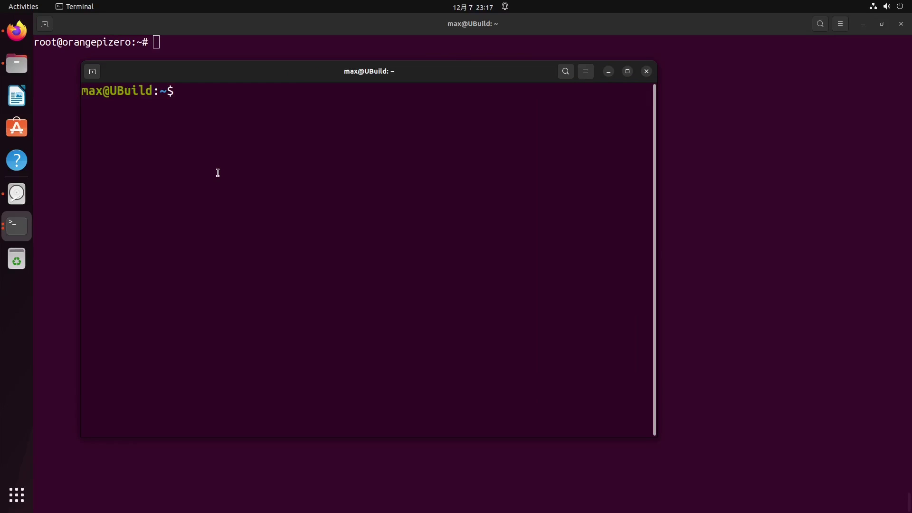
{"action": "type", "text": "ssh root@"}
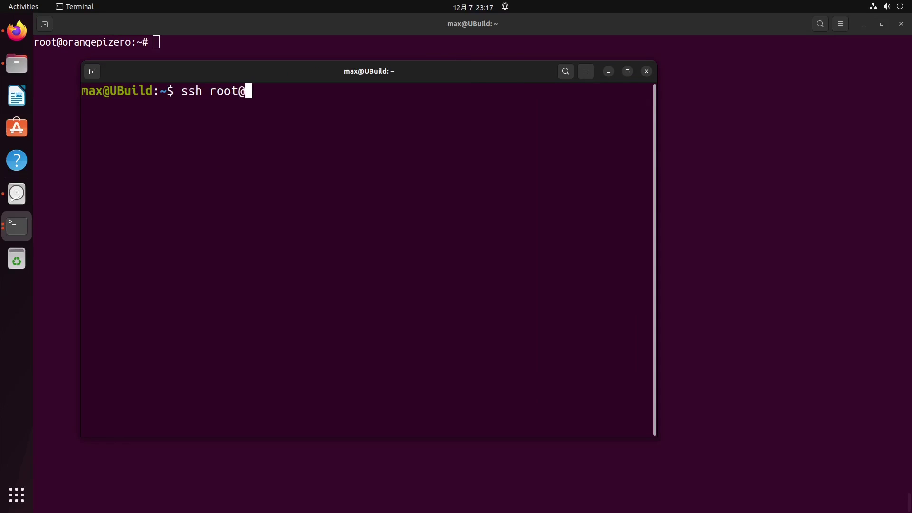
{"action": "type", "text": "192.168.1.181"}
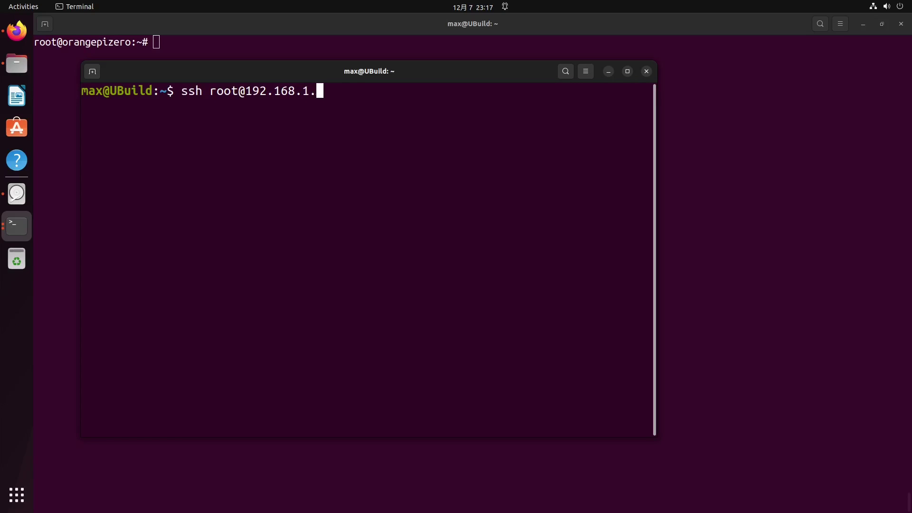
{"action": "key", "text": "Return"}
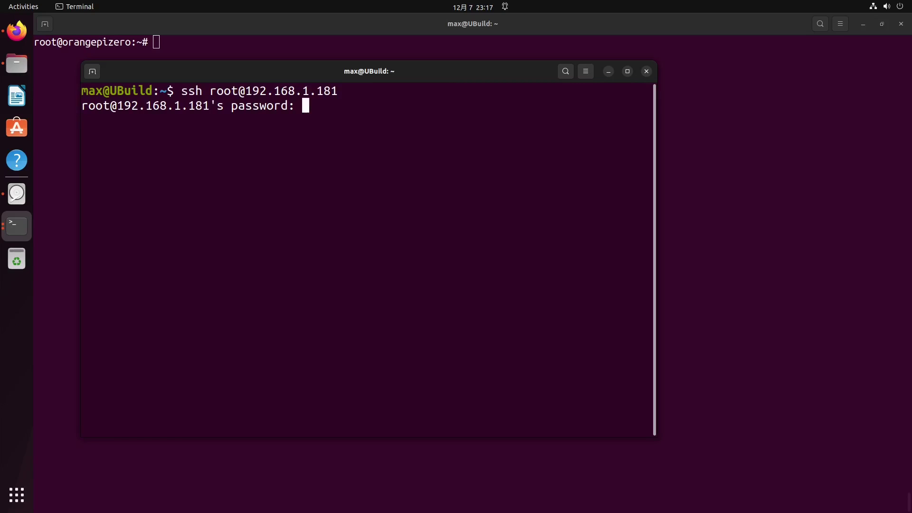
{"action": "key", "text": "Return"}
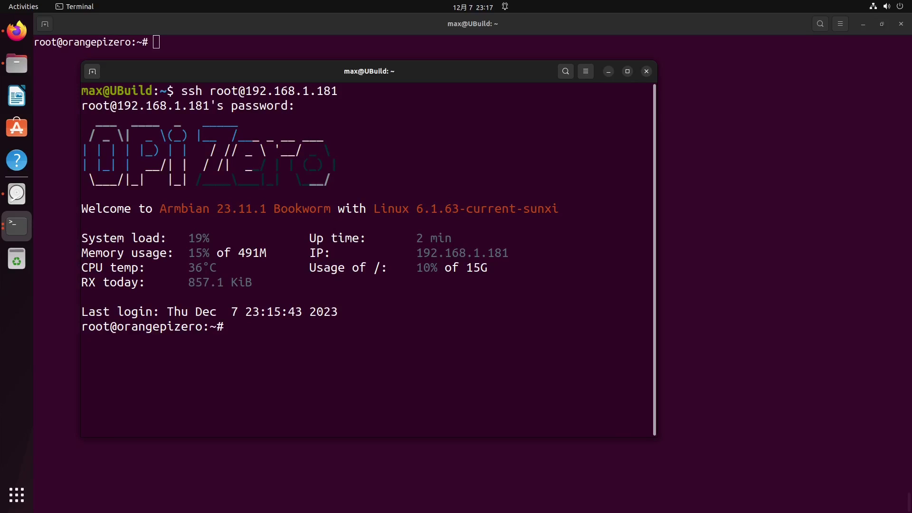
{"action": "key", "text": "super+Up"}
{"action": "type", "text": "clear"}
{"action": "key", "text": "Return"}
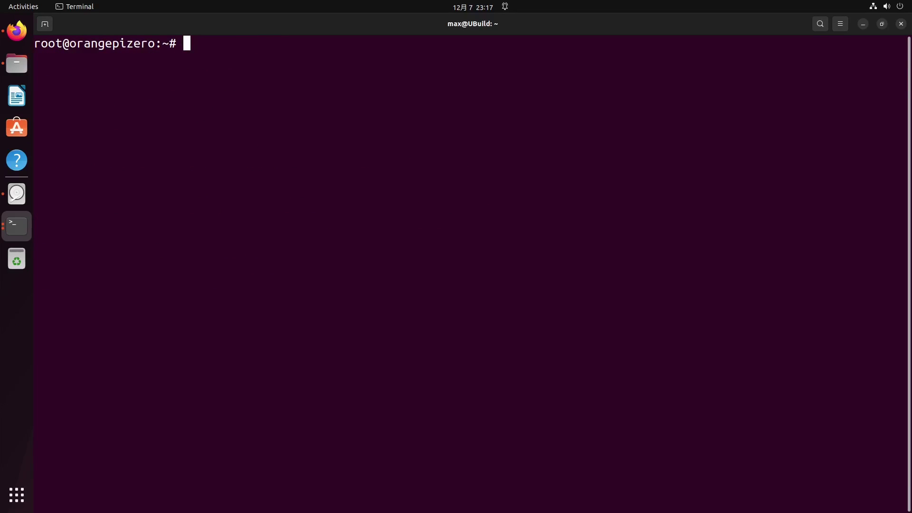
Open /boot/armbianEnv.txt in nano and append spi-spidev to the overlays line
{"action": "type", "text": "nano /boot/"}
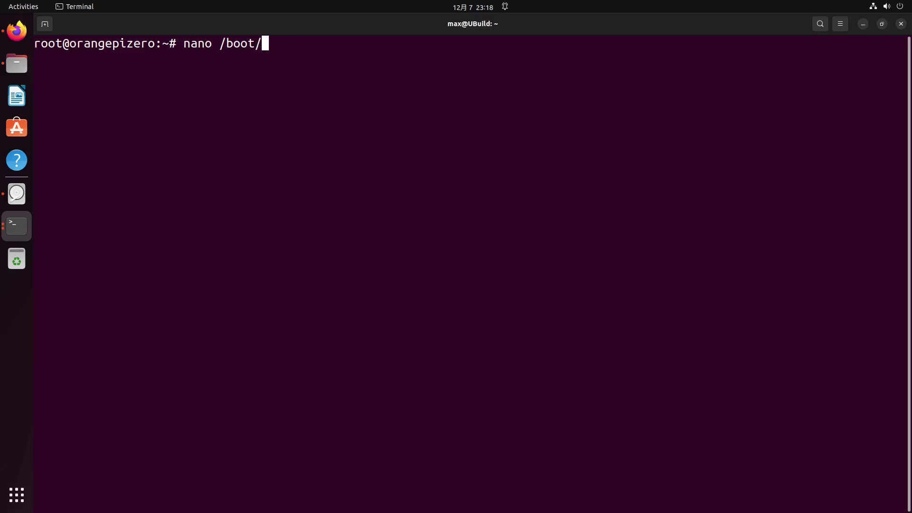
{"action": "type", "text": "armbianE"}
{"action": "key", "text": "Tab"}
{"action": "key", "text": "Return"}
{"action": "key", "text": "Down"}
{"action": "key", "text": "Down"}
{"action": "key", "text": "Down"}
{"action": "key", "text": "Down"}
{"action": "key", "text": "Down"}
{"action": "key", "text": "Down"}
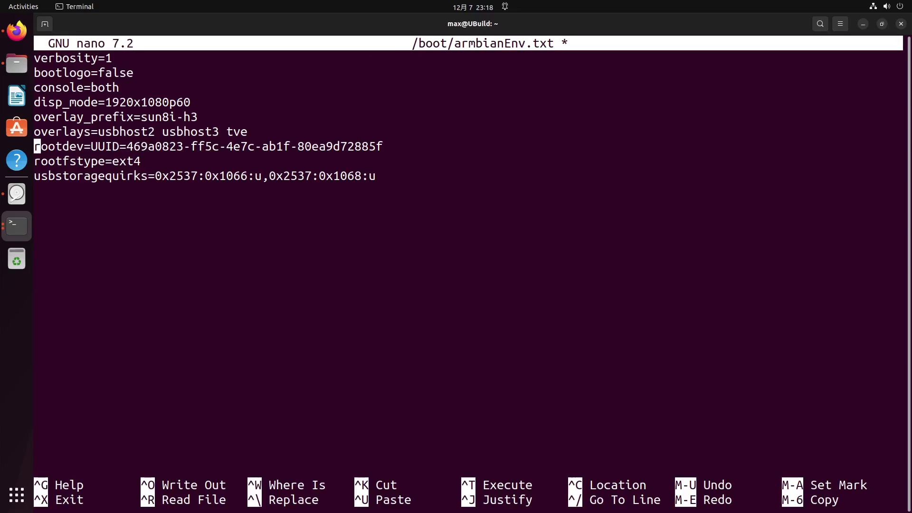
{"action": "key", "text": "Up"}
{"action": "key", "text": "End"}
{"action": "type", "text": "spi-spidev"}
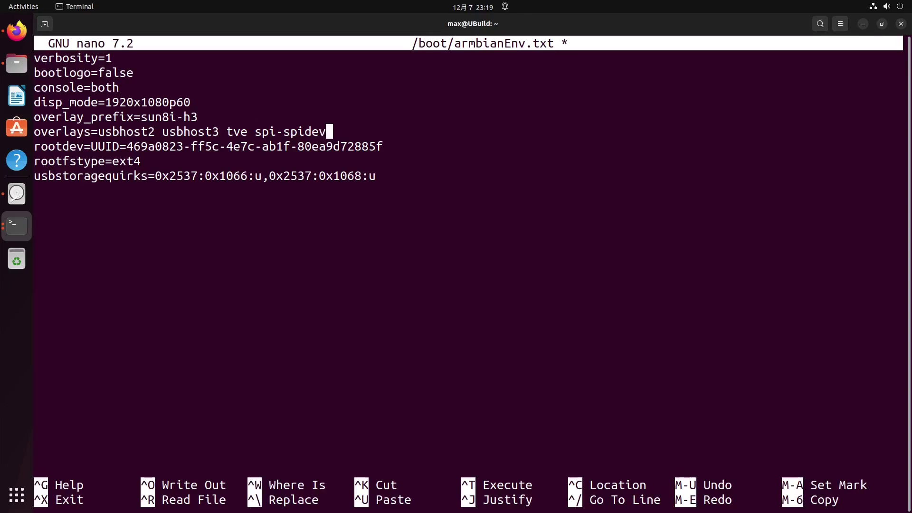
Add param_spidev_spi_bus=0 below usbstoragequirks, save the file, and exit nano
{"action": "key", "text": "Down"}
{"action": "key", "text": "Down"}
{"action": "key", "text": "Down"}
{"action": "key", "text": "Down"}
{"action": "type", "text": "param_sp"}
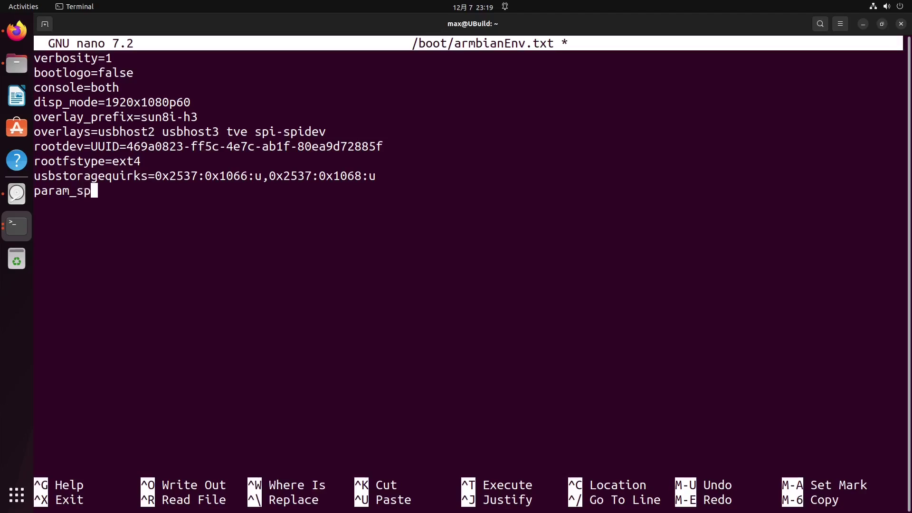
{"action": "type", "text": "idev_spi_busa"}
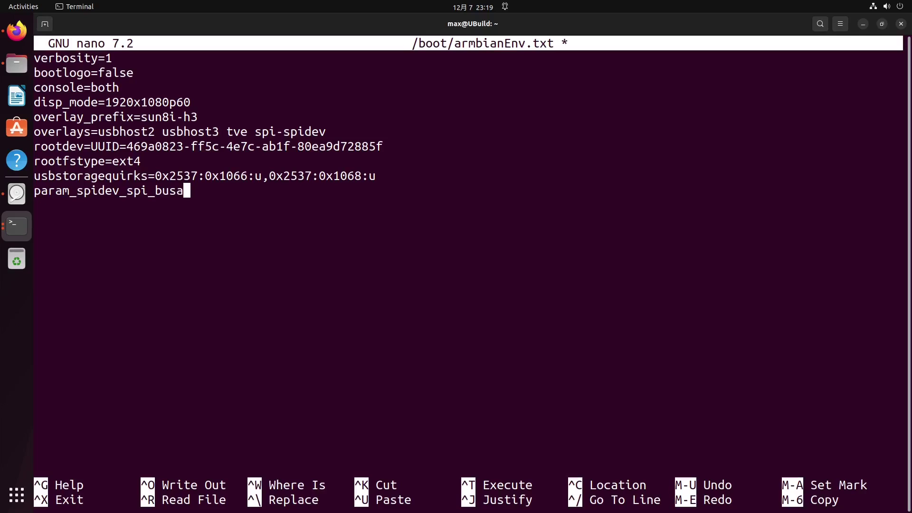
{"action": "key", "text": "BackSpace"}
{"action": "type", "text": "=0"}
{"action": "key", "text": "ctrl+o"}
{"action": "key", "text": "Return"}
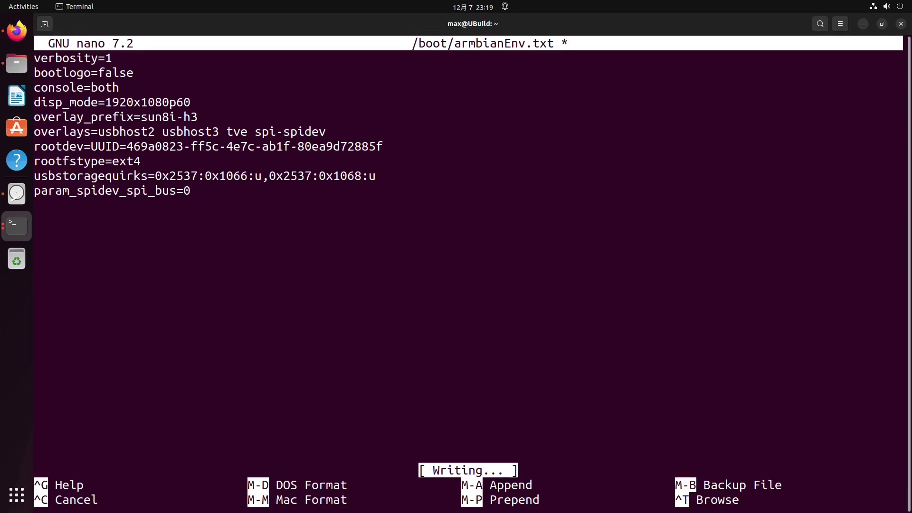
{"action": "key", "text": "ctrl+x"}
Clear the screen and reboot the Orange Pi
{"action": "type", "text": "clear"}
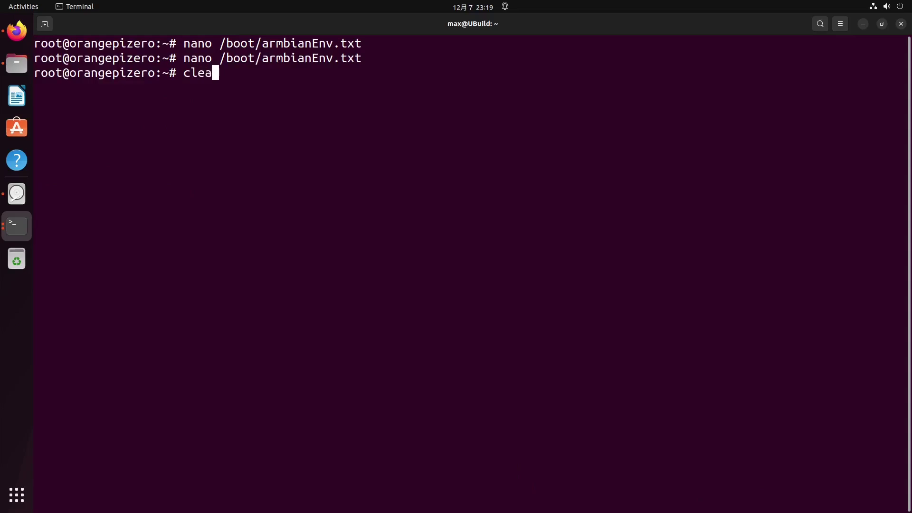
{"action": "key", "text": "Return"}
{"action": "type", "text": "reboot"}
{"action": "key", "text": "Return"}
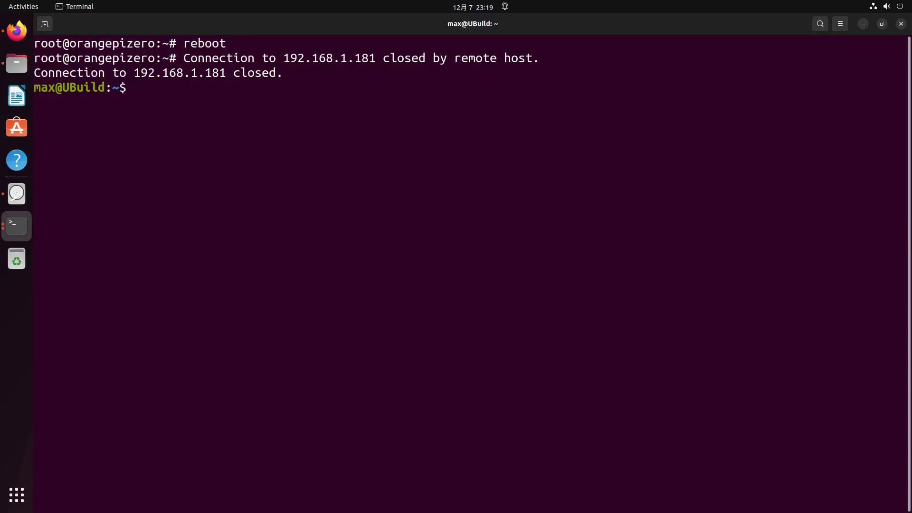
Log in as root on the rebooted board's serial console and clear the screen
{"action": "key", "text": "alt+grave"}
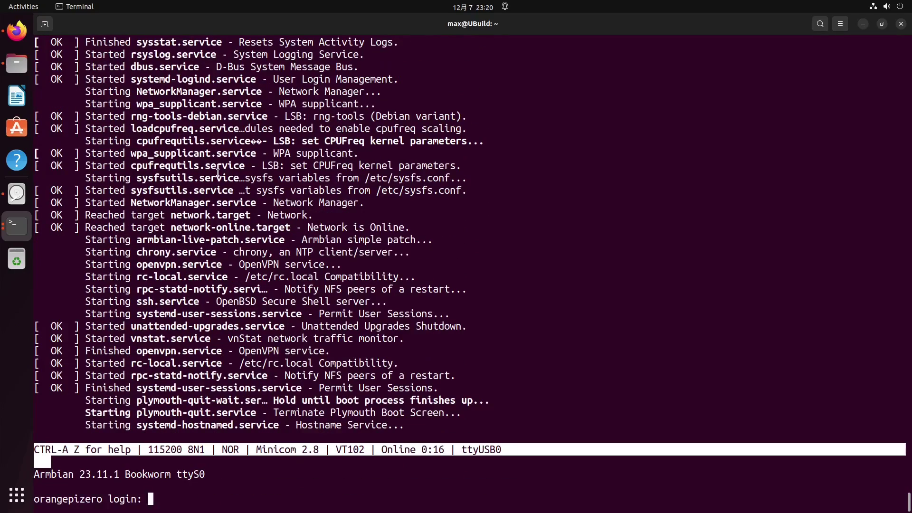
{"action": "type", "text": "root"}
{"action": "key", "text": "Return"}
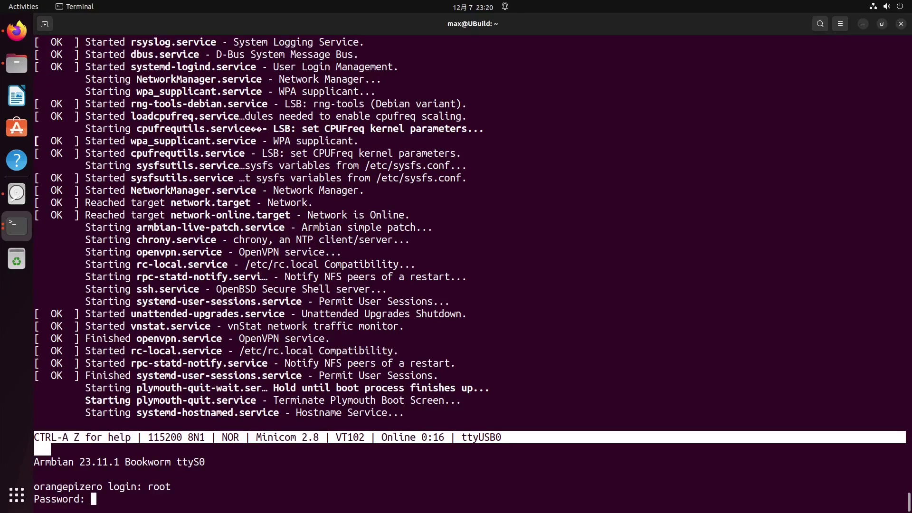
{"action": "key", "text": "Return"}
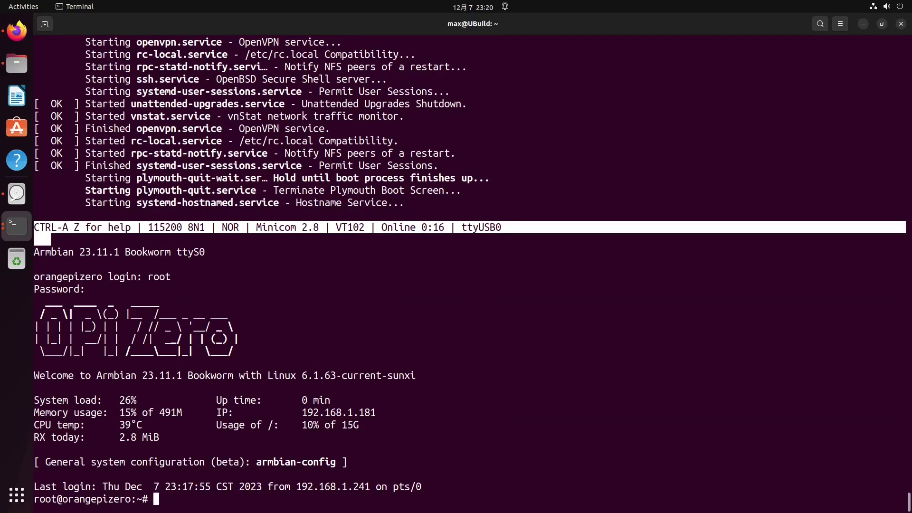
{"action": "type", "text": "clear"}
{"action": "key", "text": "Return"}
List /dev, highlight spidev0.0 in the output, then clear the console
{"action": "type", "text": "ls /dev"}
{"action": "key", "text": "Return"}
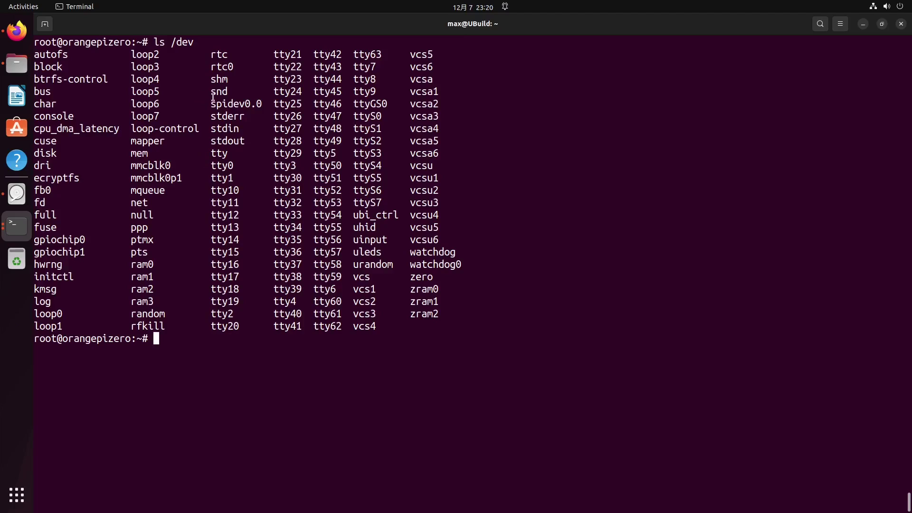
{"action": "left_click_drag", "start_coordinate": [213, 98], "coordinate": [262, 104]}
{"action": "left_click", "coordinate": [260, 103]}
{"action": "type", "text": "clear"}
{"action": "key", "text": "Return"}
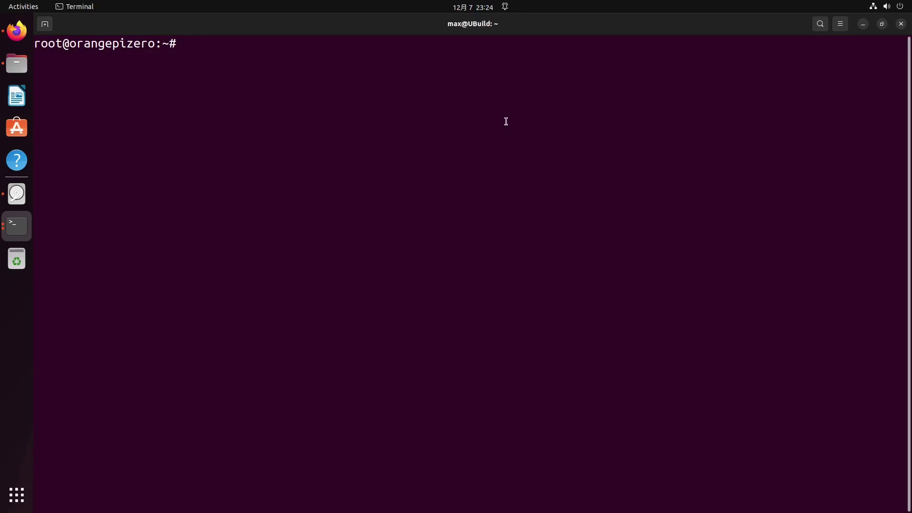
Create the spiflash directory and change into it
{"action": "type", "text": "mkdir spiflash"}
{"action": "key", "text": "Return"}
{"action": "type", "text": "cd spi"}
{"action": "key", "text": "Tab"}
{"action": "key", "text": "Return"}
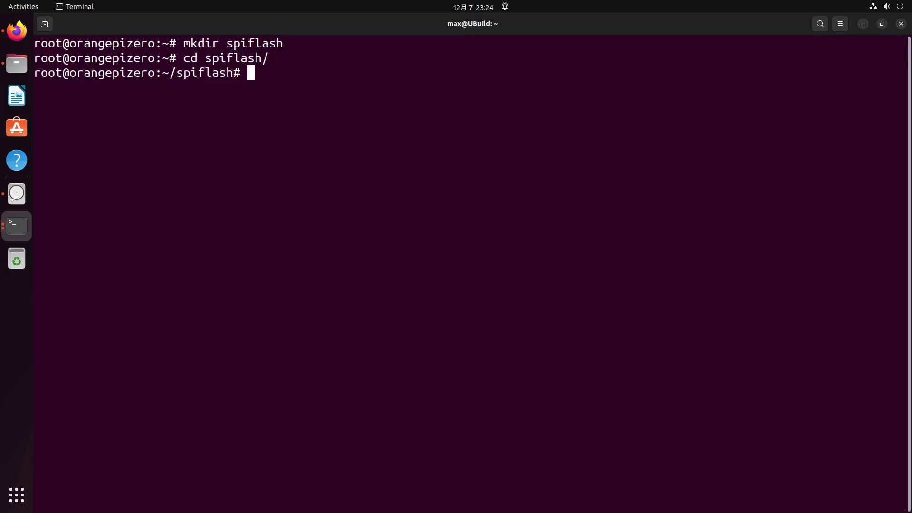
Run dd if=/dev/zero count=2048 bs=1k | tr '\000' '\377' > spi.img
{"action": "type", "text": "dd if=/dev/zero "}
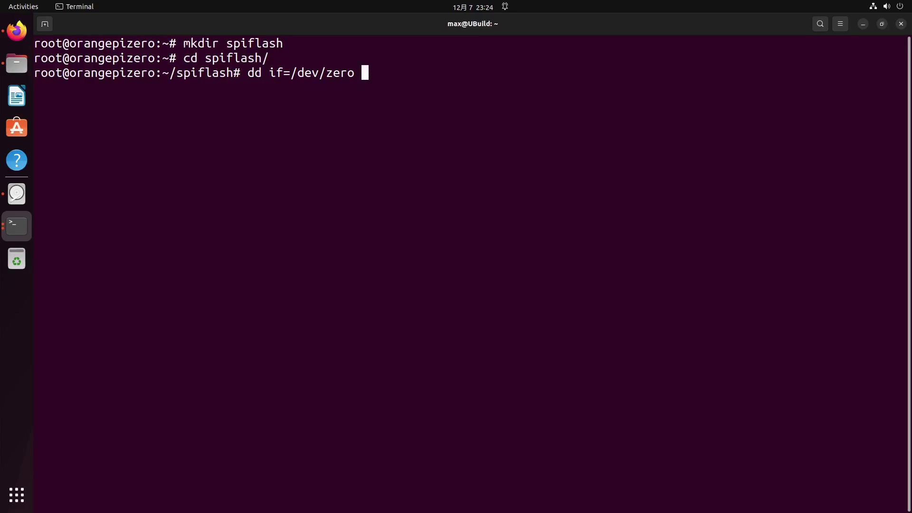
{"action": "type", "text": "of="}
{"action": "key", "text": "BackSpace"}
{"action": "key", "text": "BackSpace"}
{"action": "key", "text": "BackSpace"}
{"action": "type", "text": "count=2048"}
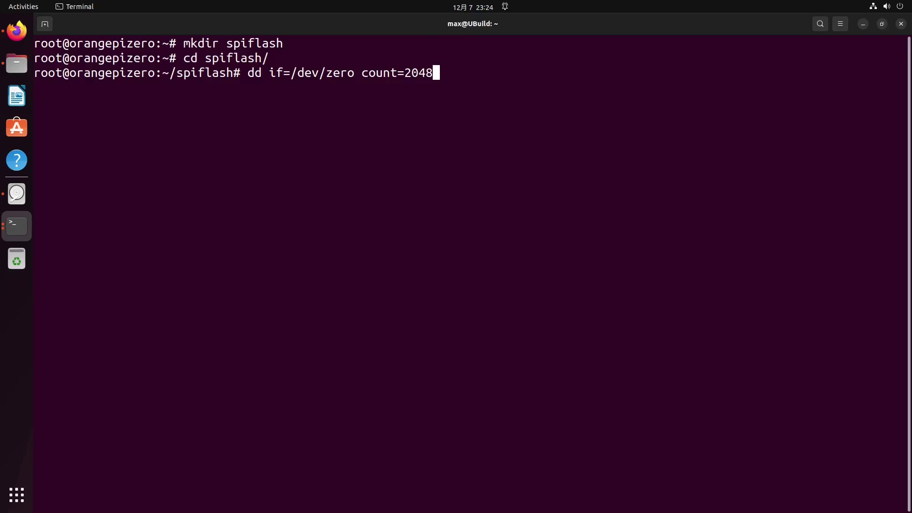
{"action": "type", "text": " bs=1k | t"}
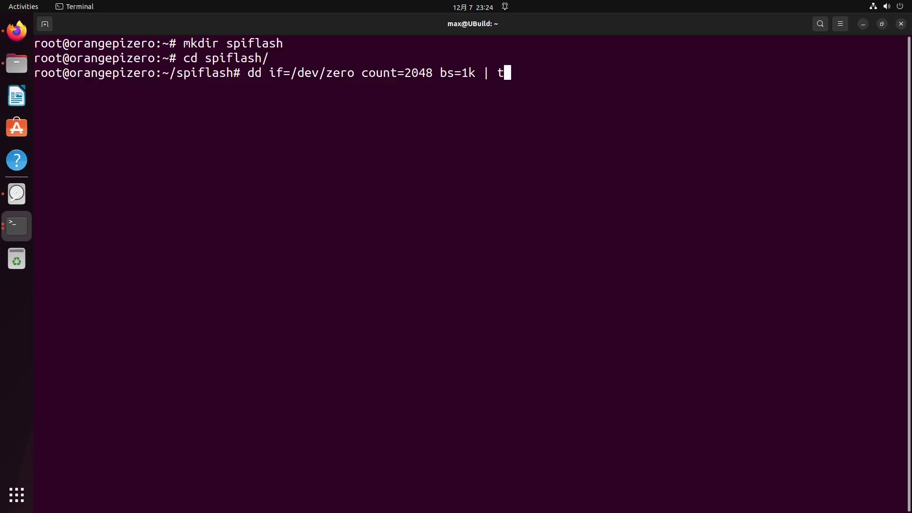
{"action": "type", "text": "r '\\000' '\\377'"}
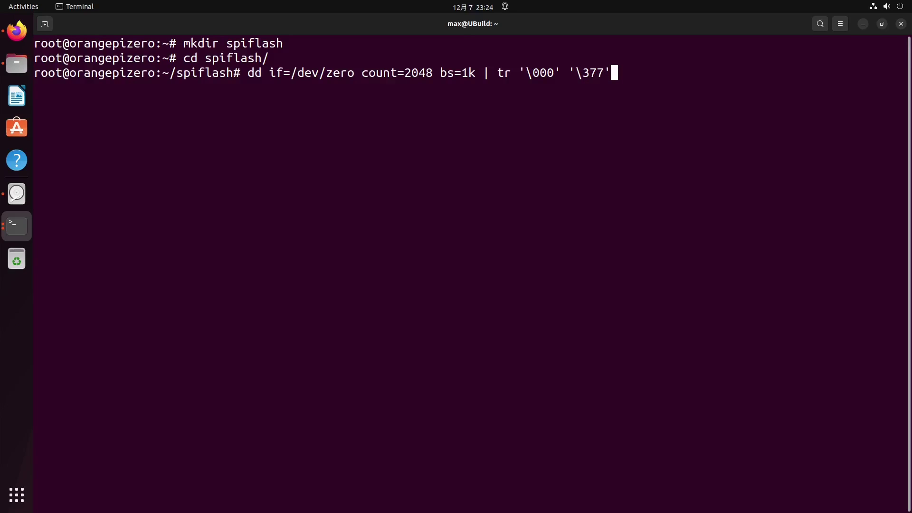
{"action": "type", "text": " > spi.img"}
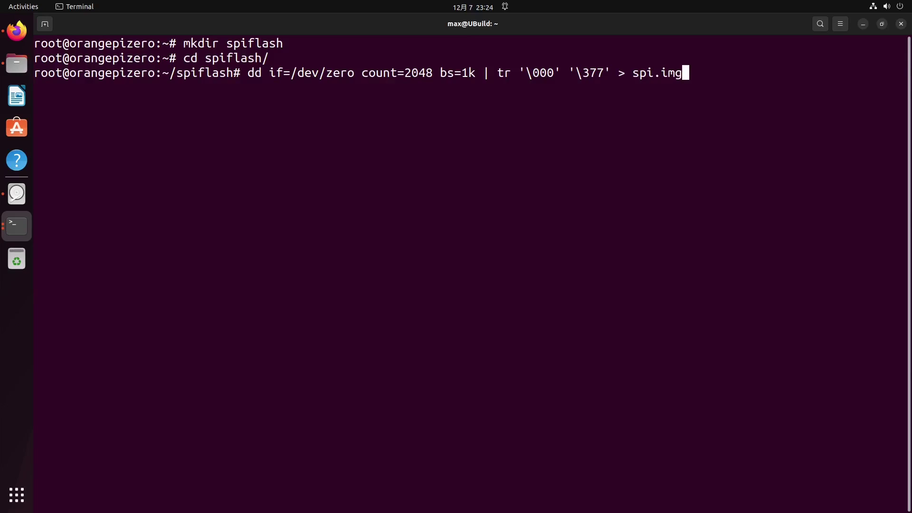
{"action": "key", "text": "Return"}
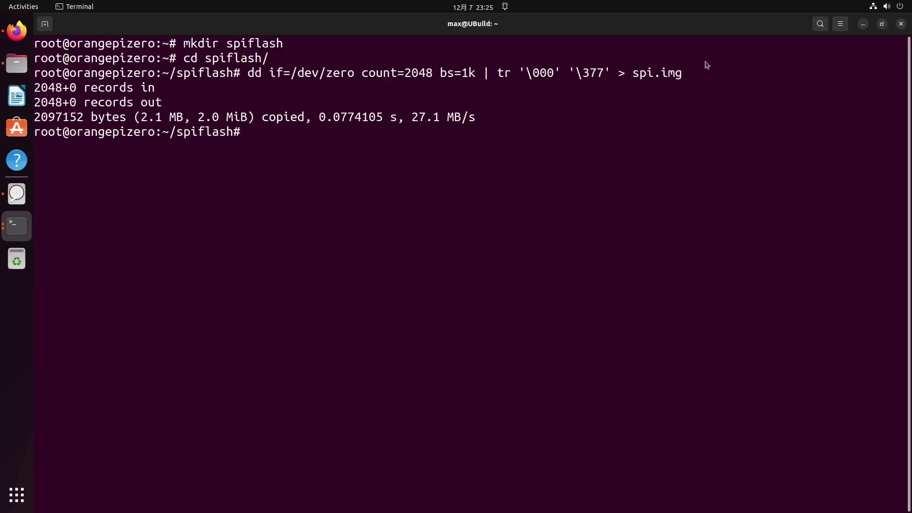
Rerun the dd | tr command with bs=1K to regenerate the 2097152-byte spi.img
{"action": "key", "text": "ctrl+shift+v"}
{"action": "key", "text": "Return"}
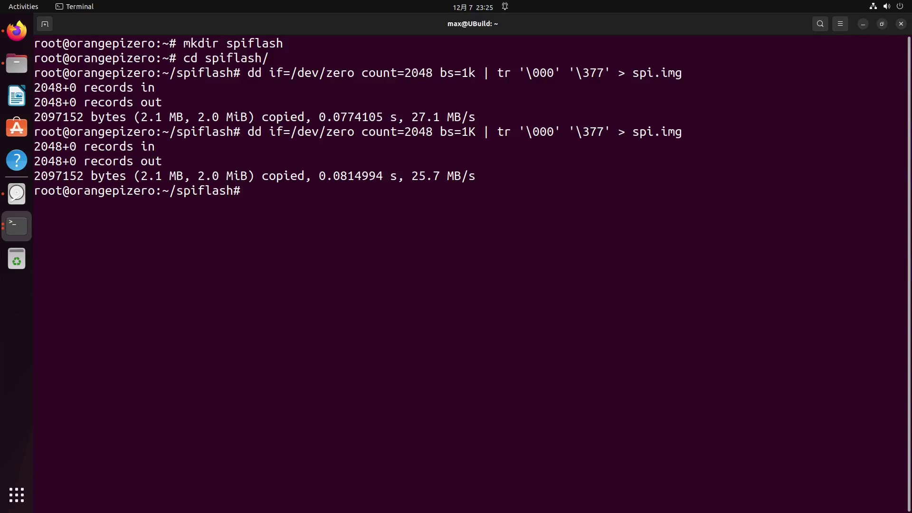
Type an ls of /usr/lib/linux-u-boot-current-orangepizero/u-boot-sunxi-with-spl.bin, then cancel it with Ctrl+C
{"action": "type", "text": "ls -l"}
{"action": "key", "text": "BackSpace"}
{"action": "key", "text": "BackSpace"}
{"action": "type", "text": "/c"}
{"action": "key", "text": "BackSpace"}
{"action": "type", "text": "usr/lib/linux-"}
{"action": "key", "text": "Tab"}
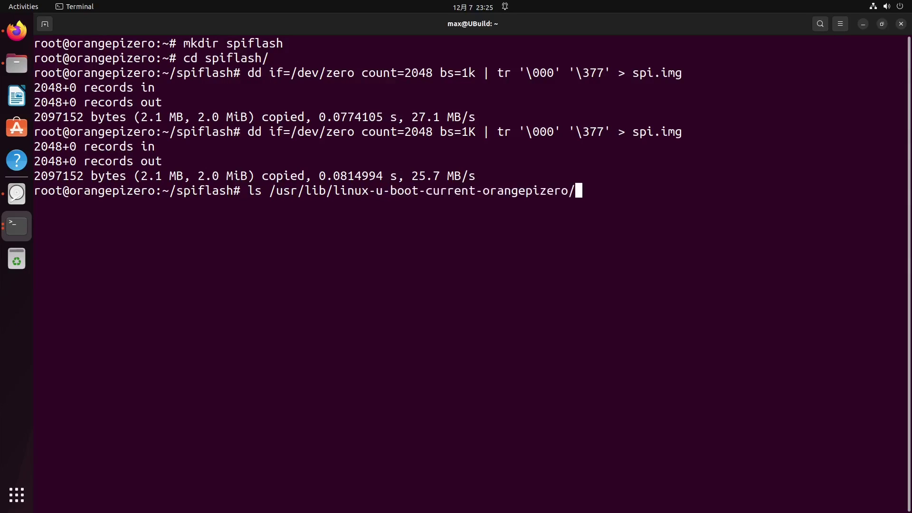
{"action": "key", "text": "Tab"}
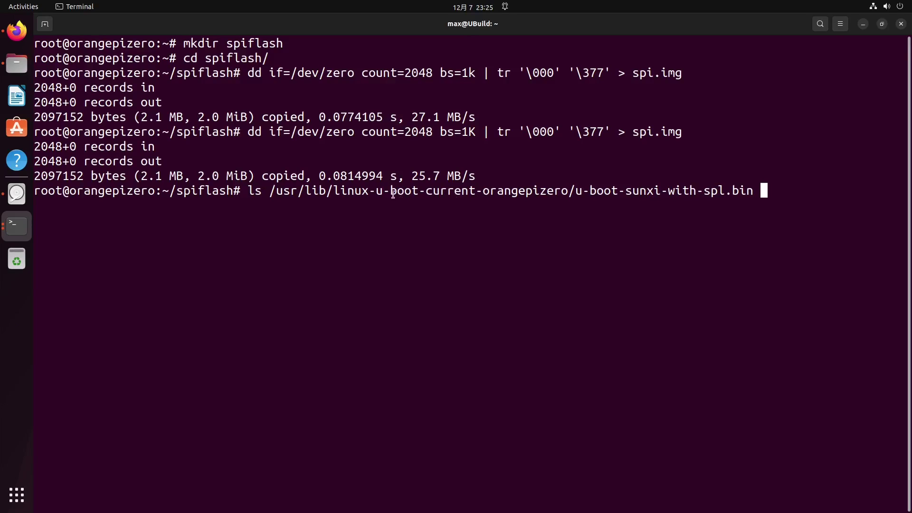
{"action": "key", "text": "ctrl+c"}
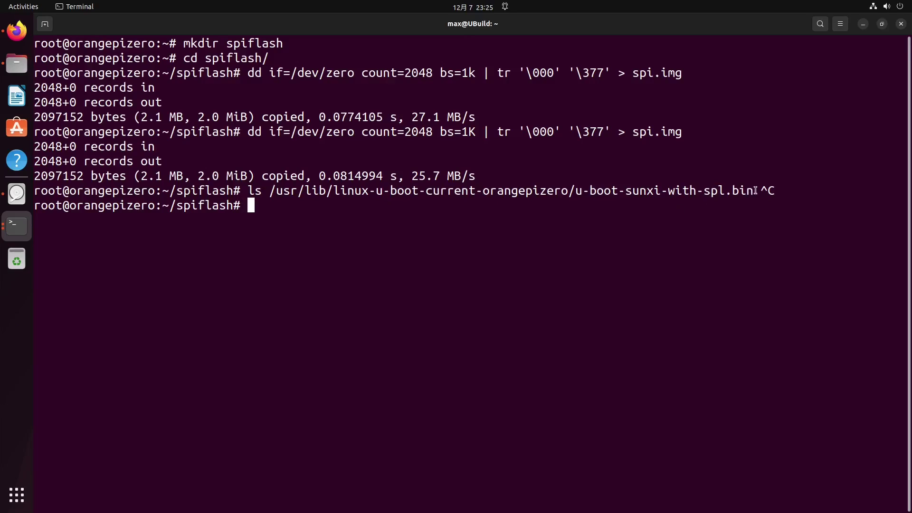
Start a 'dd if=' command and select the full U-Boot SPL path to copy into it
{"action": "left_click_drag", "start_coordinate": [755, 191], "coordinate": [277, 193]}
{"action": "left_click", "coordinate": [310, 200]}
{"action": "left_click_drag", "start_coordinate": [269, 190], "coordinate": [750, 188]}
{"action": "left_click", "coordinate": [750, 188]}
{"action": "left_click_drag", "start_coordinate": [633, 72], "coordinate": [691, 84]}
{"action": "left_click", "coordinate": [662, 104]}
{"action": "type", "text": "dd if="}
{"action": "left_click_drag", "start_coordinate": [270, 188], "coordinate": [753, 185]}
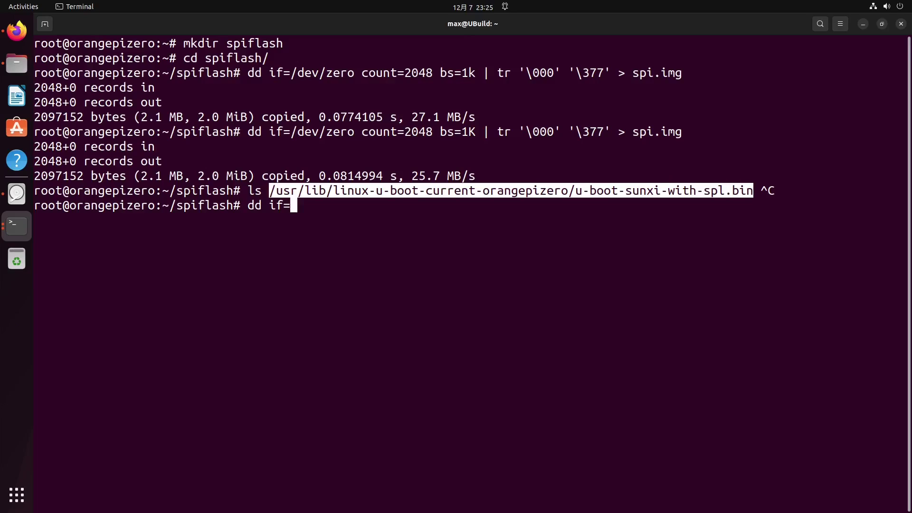
Run dd writing u-boot-sunxi-with-spl.bin into spi.img with bs=1k conv=notrunc
{"action": "key", "text": "ctrl+shift+v"}
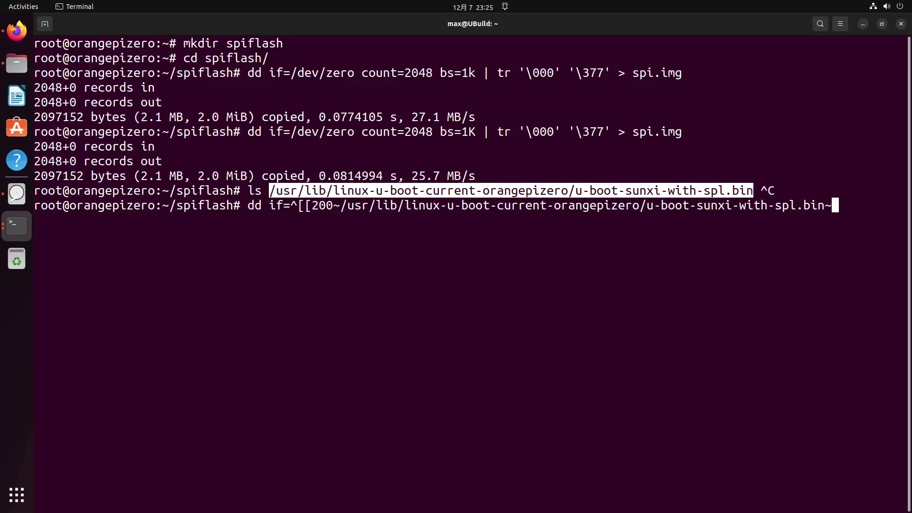
{"action": "key", "text": "BackSpace"}
{"action": "key", "text": "Left"}
{"action": "key", "text": "Left"}
{"action": "key", "text": "Left"}
{"action": "key", "text": "Left"}
{"action": "key", "text": "Left"}
{"action": "key", "text": "Left"}
{"action": "key", "text": "Left"}
{"action": "key", "text": "Left"}
{"action": "key", "text": "Left"}
{"action": "key", "text": "Left"}
{"action": "key", "text": "Left"}
{"action": "key", "text": "Left"}
{"action": "key", "text": "Left"}
{"action": "key", "text": "Left"}
{"action": "key", "text": "Left"}
{"action": "key", "text": "Left"}
{"action": "key", "text": "Left"}
{"action": "key", "text": "Left"}
{"action": "key", "text": "Left"}
{"action": "key", "text": "Left"}
{"action": "key", "text": "Left"}
{"action": "key", "text": "Left"}
{"action": "key", "text": "Left"}
{"action": "key", "text": "Left"}
{"action": "key", "text": "Left"}
{"action": "key", "text": "Left"}
{"action": "key", "text": "Left"}
{"action": "key", "text": "Left"}
{"action": "key", "text": "Left"}
{"action": "key", "text": "Left"}
{"action": "key", "text": "Left"}
{"action": "key", "text": "Left"}
{"action": "key", "text": "Left"}
{"action": "key", "text": "Left"}
{"action": "key", "text": "Left"}
{"action": "key", "text": "Left"}
{"action": "key", "text": "Left"}
{"action": "key", "text": "Delete"}
{"action": "key", "text": "BackSpace"}
{"action": "key", "text": "BackSpace"}
{"action": "key", "text": "BackSpace"}
{"action": "key", "text": "BackSpace"}
{"action": "key", "text": "BackSpace"}
{"action": "key", "text": "BackSpace"}
{"action": "key", "text": "BackSpace"}
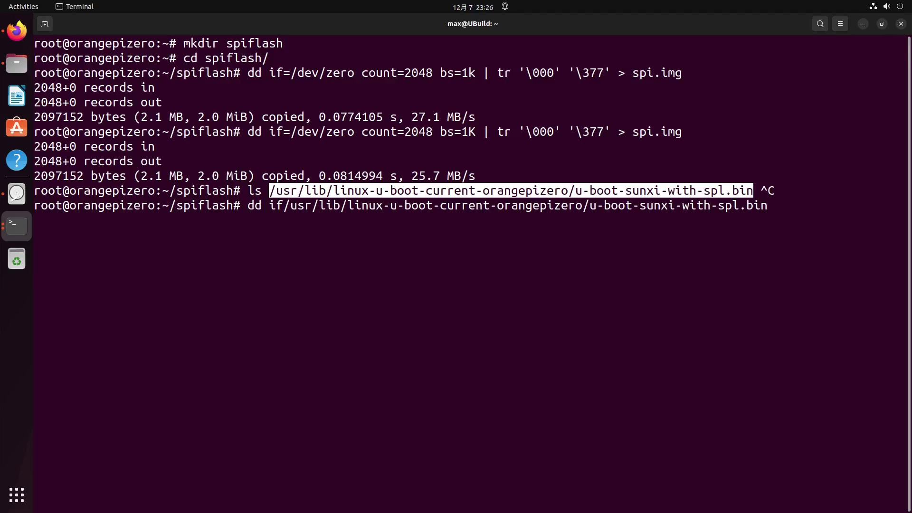
{"action": "type", "text": "="}
{"action": "key", "text": "End"}
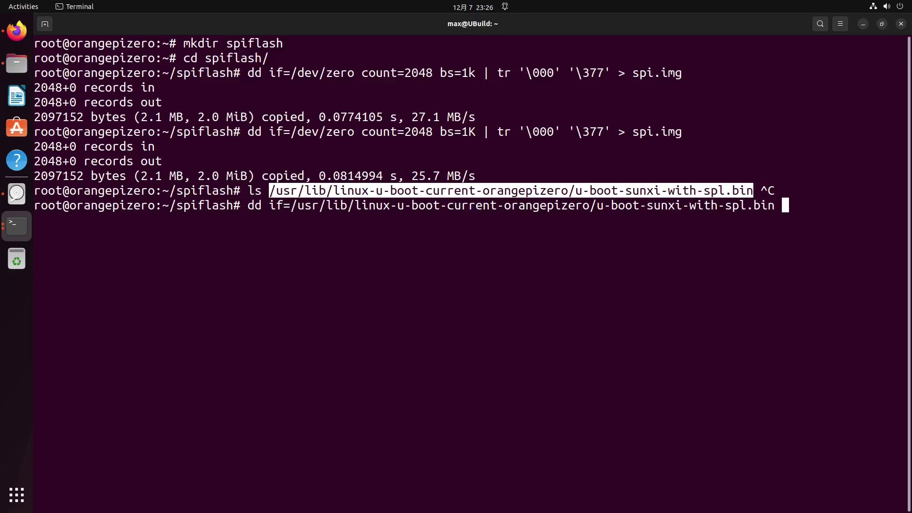
{"action": "type", "text": "of=spi.img"}
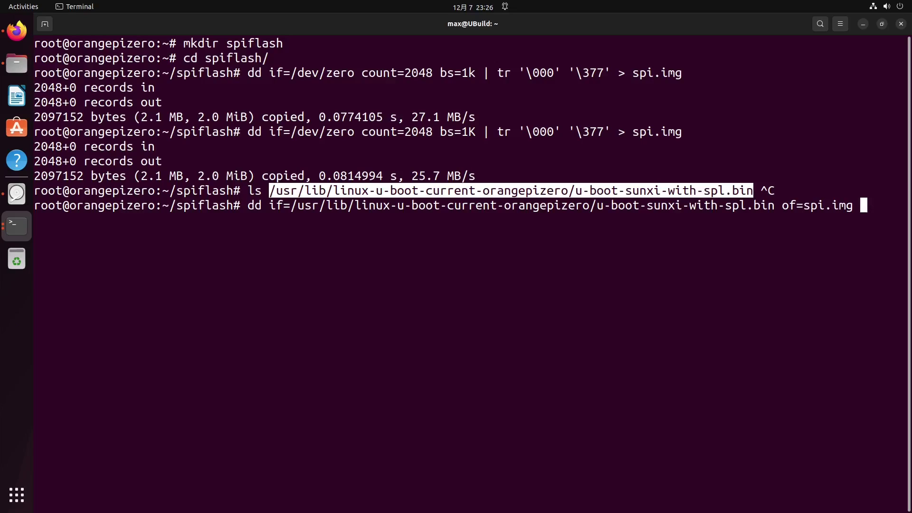
{"action": "left_click", "coordinate": [695, 340]}
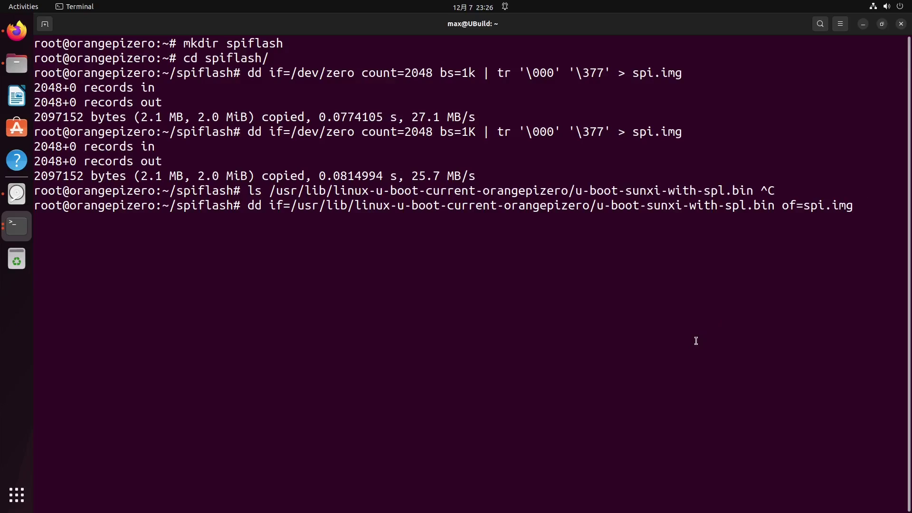
{"action": "type", "text": "bs=1k conv="}
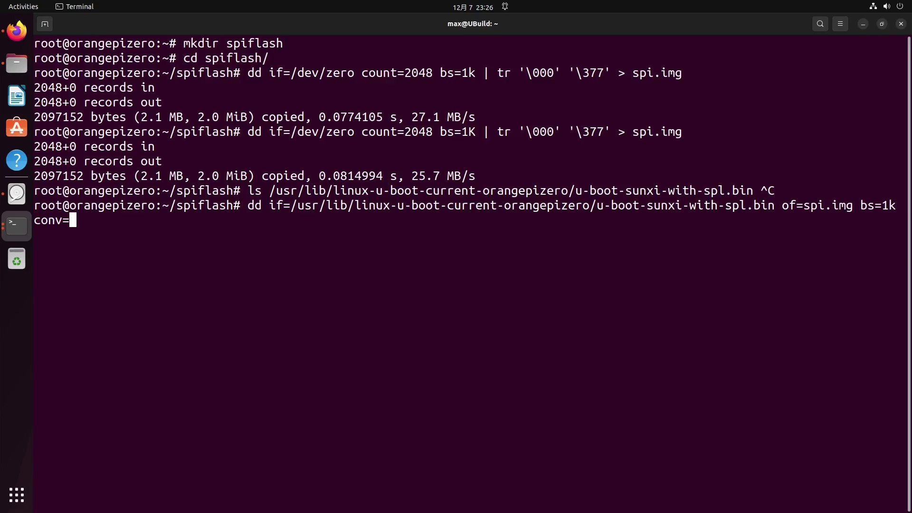
{"action": "type", "text": "notrunc"}
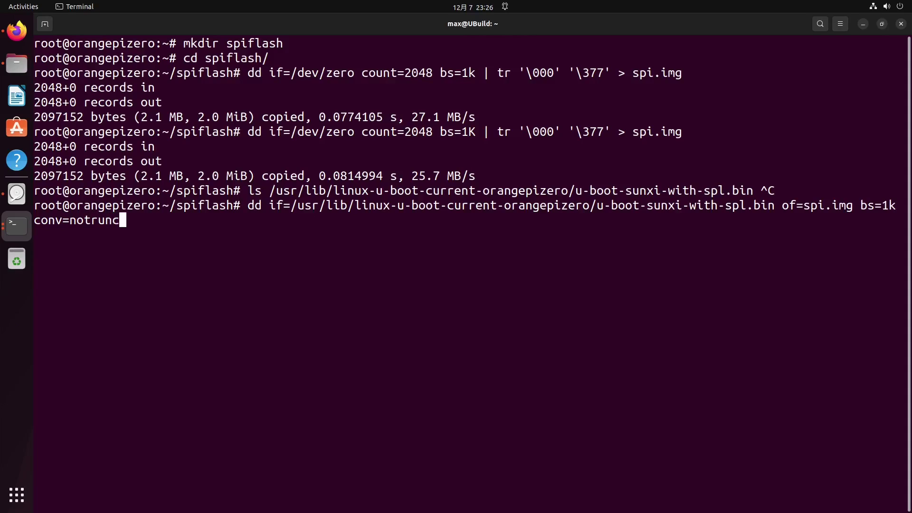
{"action": "key", "text": "Return"}
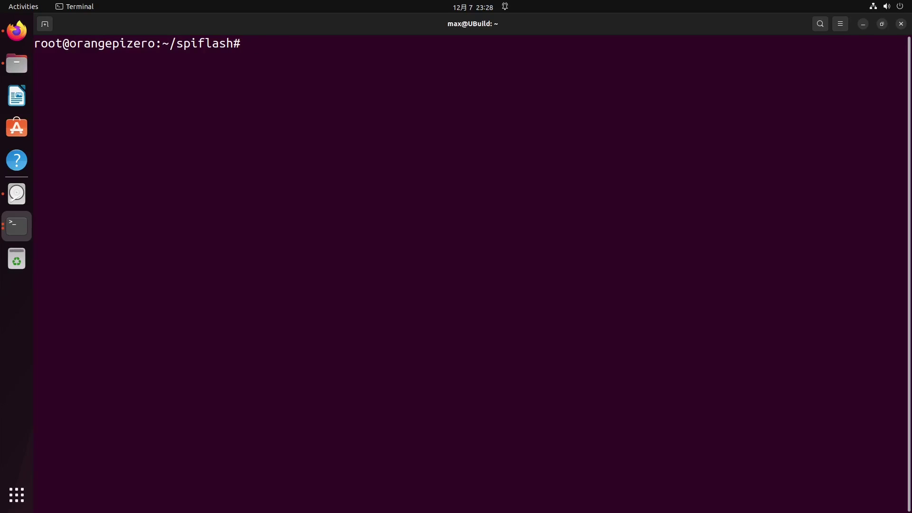
List the spiflash folder, then flash spi.img to the MX25L1606E chip with flashrom over linux_spi
{"action": "type", "text": "ls"}
{"action": "key", "text": "Return"}
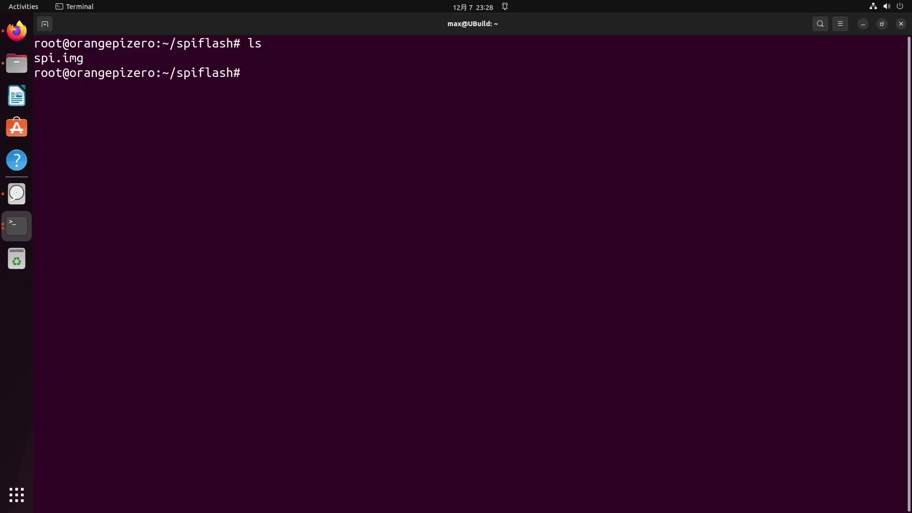
{"action": "key", "text": "ctrl+shift+v"}
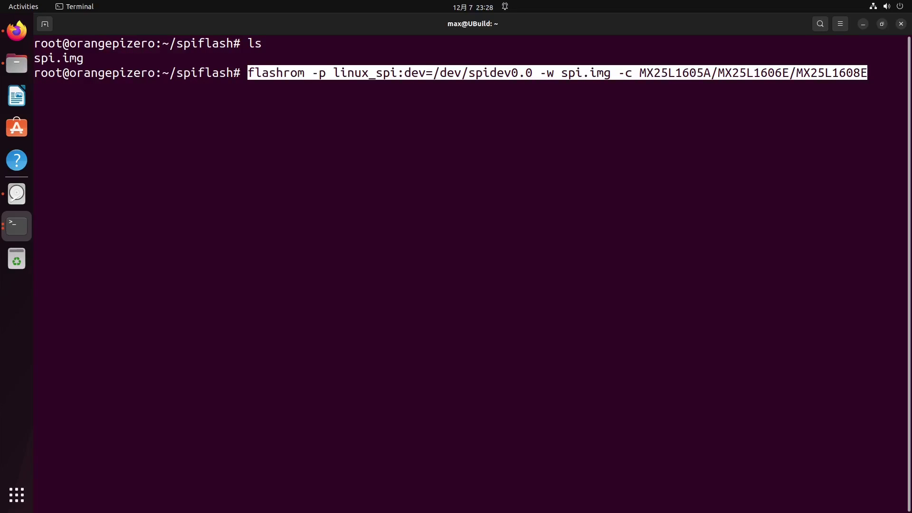
{"action": "key", "text": "Return"}
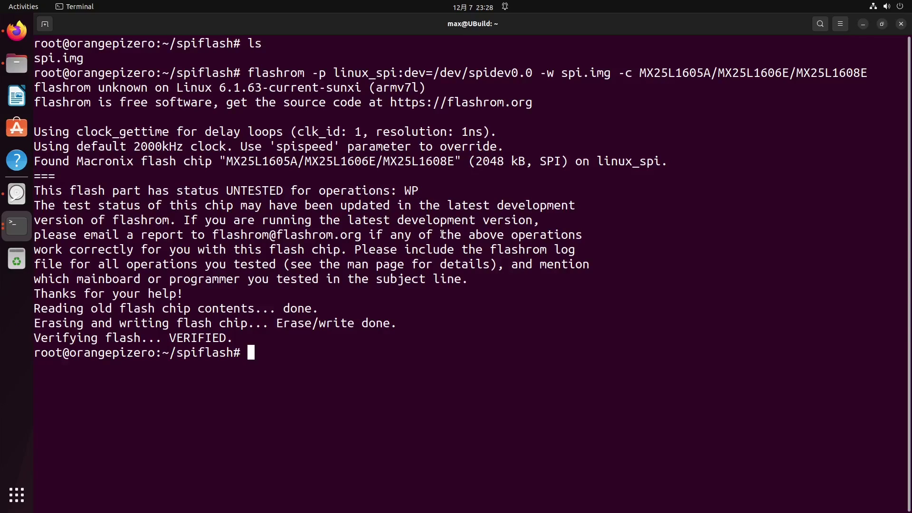
Power off the Orange Pi and follow the minicom log as it boots U-Boot from SPI
{"action": "type", "text": "poweroff"}
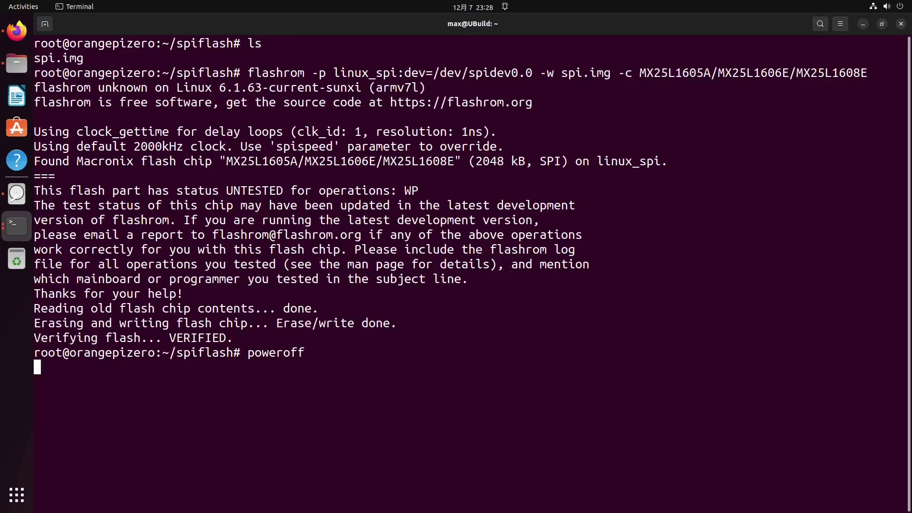
{"action": "key", "text": "Return"}
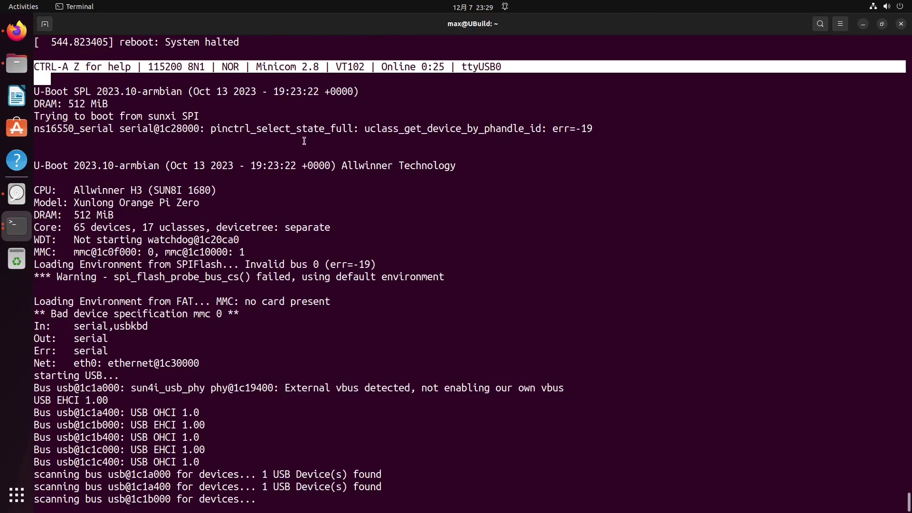
{"action": "left_click_drag", "start_coordinate": [204, 119], "coordinate": [17, 95]}
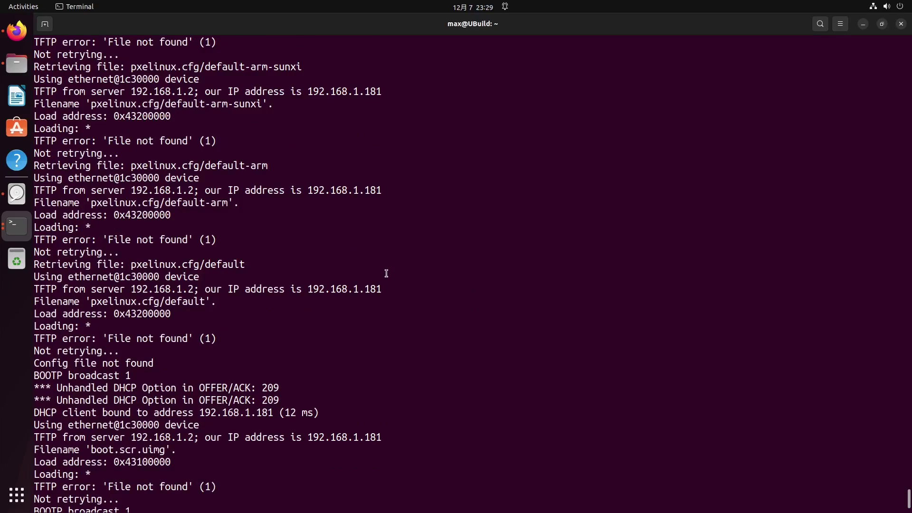
{"action": "scroll", "coordinate": [361, 280], "scroll_direction": "up", "scroll_amount": 5}
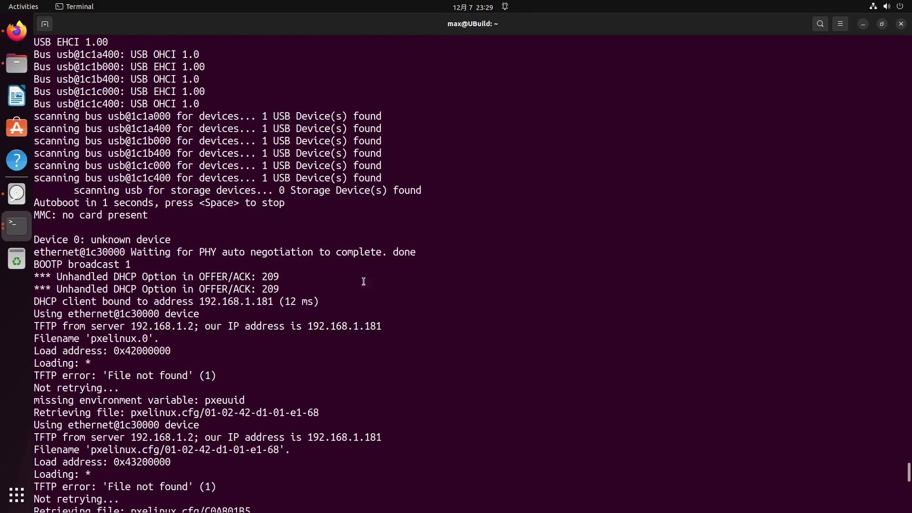
{"action": "scroll", "coordinate": [230, 455], "scroll_direction": "down", "scroll_amount": 2}
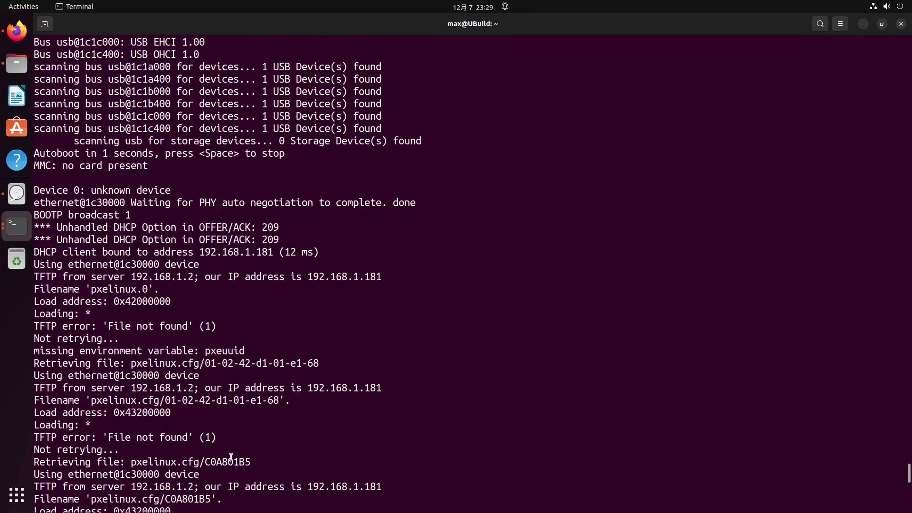
Highlight the pxelinux config name and the TFTP server 192.168.1.2 lines in the boot log
{"action": "left_click_drag", "start_coordinate": [91, 401], "coordinate": [277, 401]}
{"action": "mouse_move", "coordinate": [133, 390]}
{"action": "left_mouse_down"}
{"action": "mouse_move", "coordinate": [199, 389]}
{"action": "mouse_move", "coordinate": [137, 388]}
{"action": "left_mouse_up"}
{"action": "left_click", "coordinate": [167, 389]}
{"action": "left_click", "coordinate": [138, 389]}
{"action": "triple_click", "coordinate": [509, 278]}
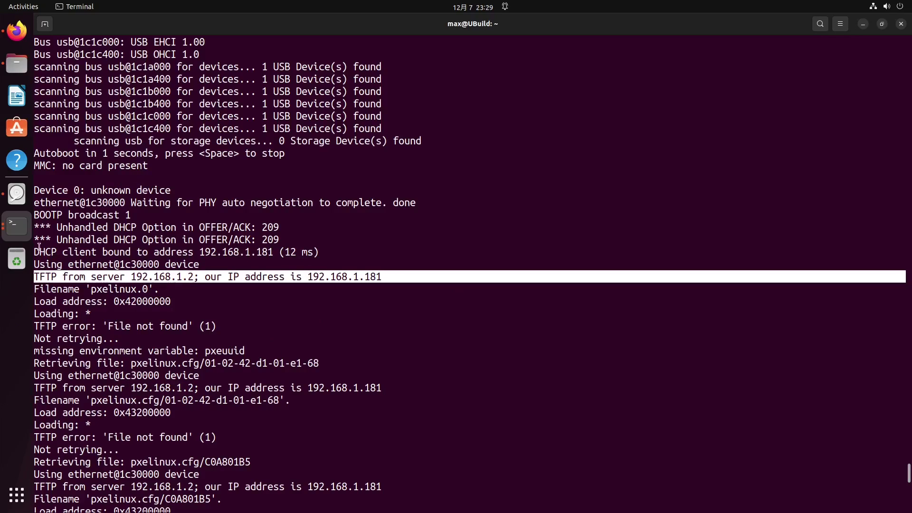
{"action": "left_click", "coordinate": [413, 245]}
Switch back to the terminal window holding the flashrom SSH session
{"action": "left_click", "coordinate": [10, 230]}
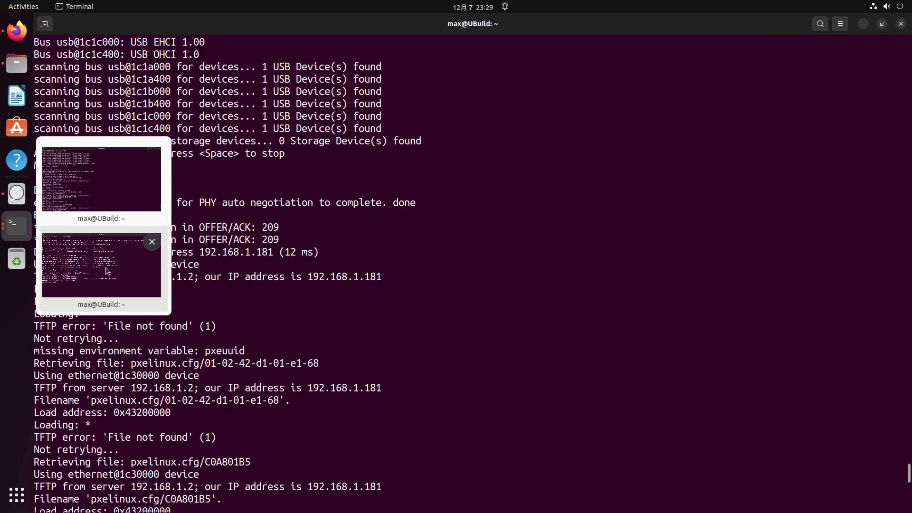
{"action": "left_click", "coordinate": [82, 243]}
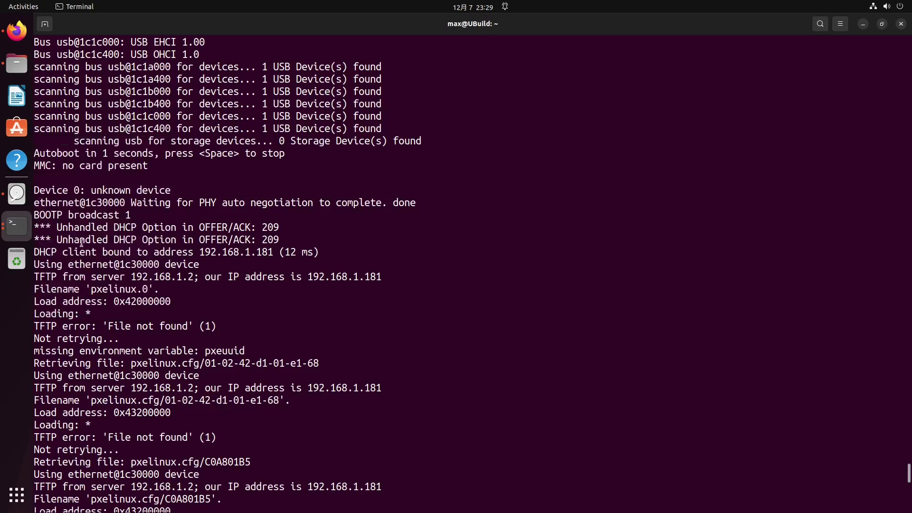
{"action": "left_click", "coordinate": [10, 226]}
{"action": "left_click", "coordinate": [101, 275]}
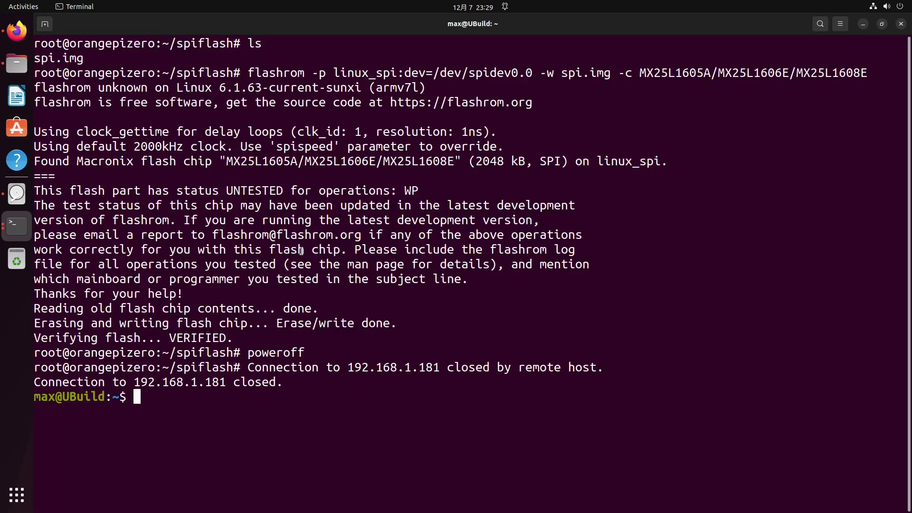
Clear the screen and list the home folder
{"action": "type", "text": "clear"}
{"action": "key", "text": "Return"}
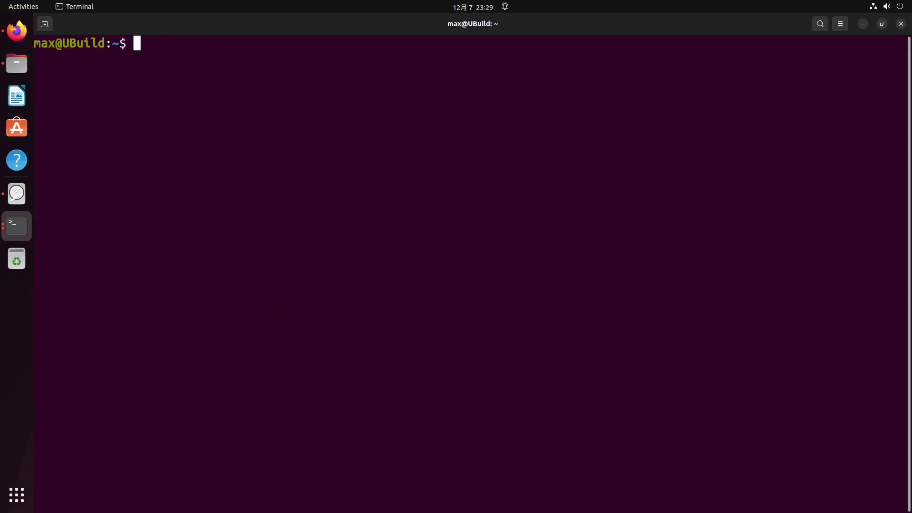
{"action": "type", "text": "ls"}
{"action": "key", "text": "Return"}
{"action": "type", "text": "ls"}
{"action": "key", "text": "Return"}
Change into Downloads and list it, showing the Armbian Orangepizero image
{"action": "type", "text": "c"}
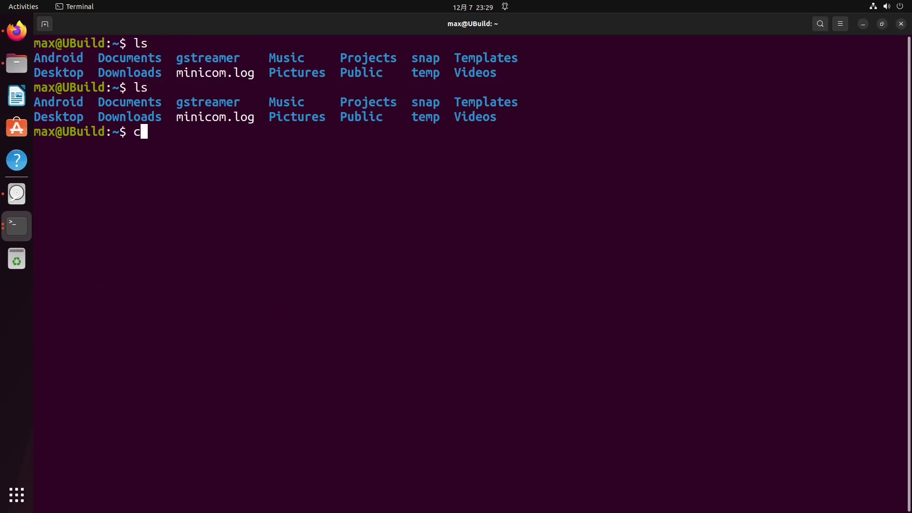
{"action": "type", "text": "d DOw"}
{"action": "key", "text": "ctrl+c"}
{"action": "type", "text": "cd Ow"}
{"action": "key", "text": "Return"}
{"action": "type", "text": "cd Dow"}
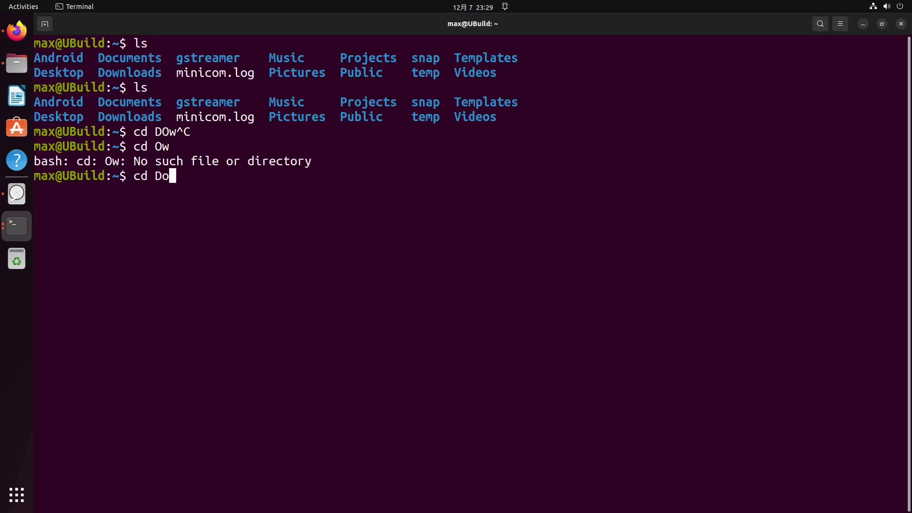
{"action": "key", "text": "Tab"}
{"action": "key", "text": "Return"}
{"action": "type", "text": "ls"}
{"action": "key", "text": "Return"}
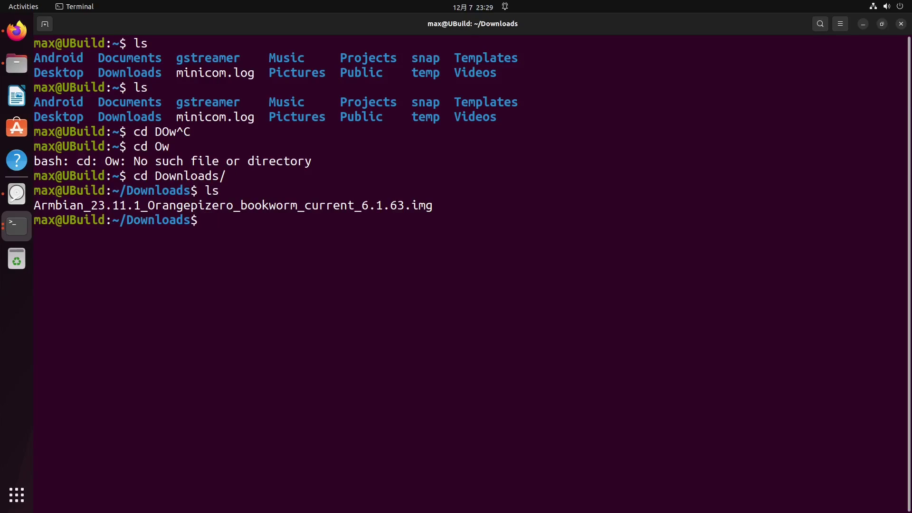
Open a second terminal window with Ctrl+Alt+T and maximize it
{"action": "double_click", "coordinate": [222, 205]}
{"action": "left_click", "coordinate": [387, 190]}
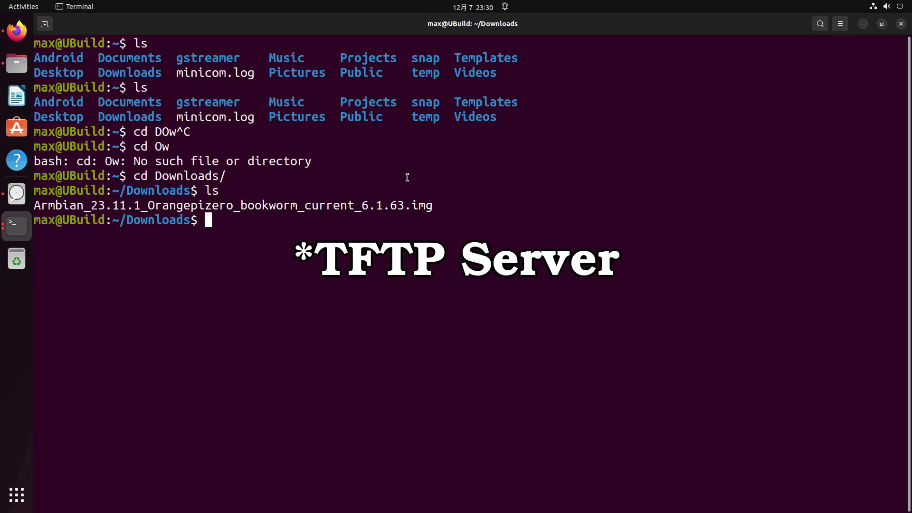
{"action": "key", "text": "ctrl+alt+t"}
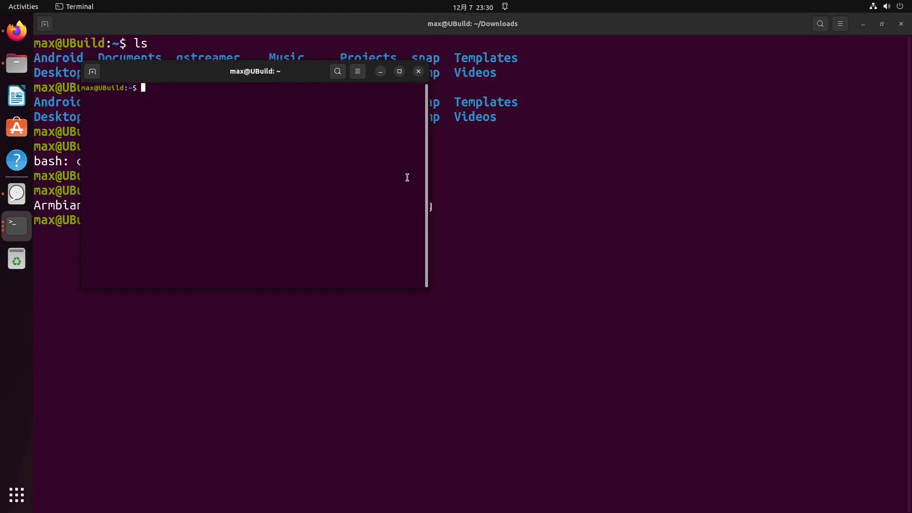
{"action": "key", "text": "super+Up"}
List the home folder, enlarge the terminal text and clear the screen
{"action": "type", "text": "ls"}
{"action": "key", "text": "Return"}
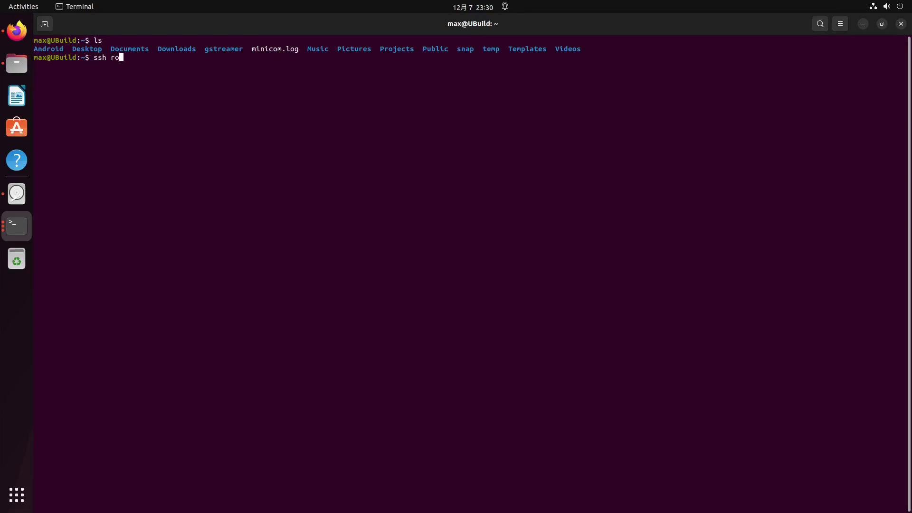
{"action": "key", "text": "ctrl+plus"}
{"action": "key", "text": "ctrl+plus"}
{"action": "key", "text": "ctrl+plus"}
{"action": "key", "text": "ctrl+plus"}
{"action": "key", "text": "ctrl+c"}
{"action": "key", "text": "ctrl+l"}
SSH into 192.168.1.2 as root, accepting the host key and logging in
{"action": "type", "text": "ssh root@"}
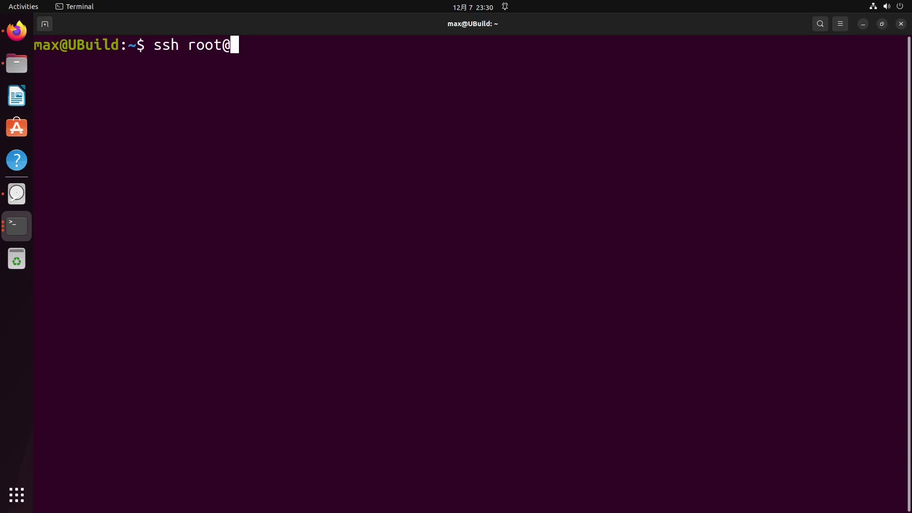
{"action": "type", "text": "192.168.1.2"}
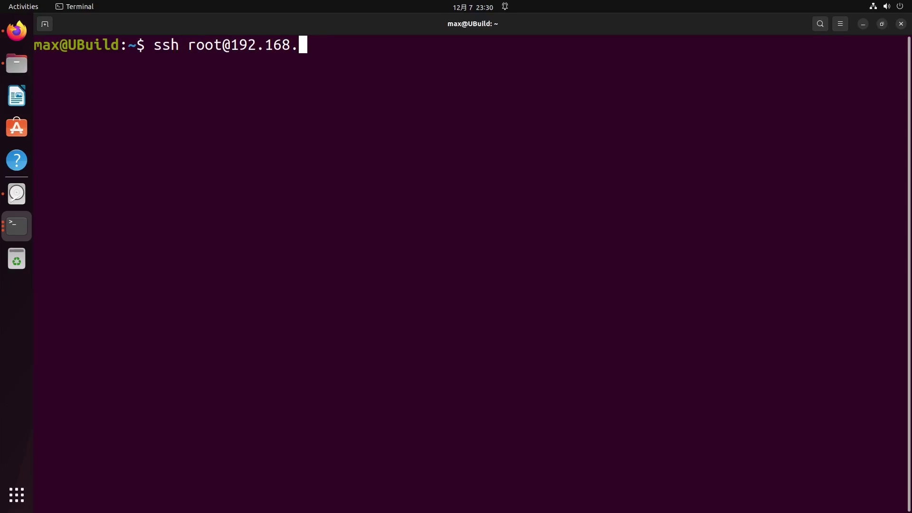
{"action": "key", "text": "Return"}
{"action": "type", "text": "yes"}
{"action": "key", "text": "Return"}
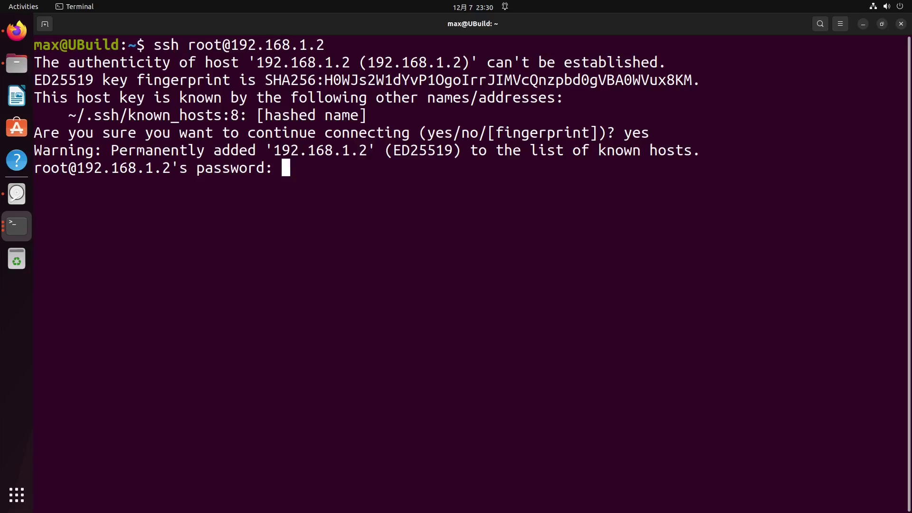
{"action": "key", "text": "Return"}
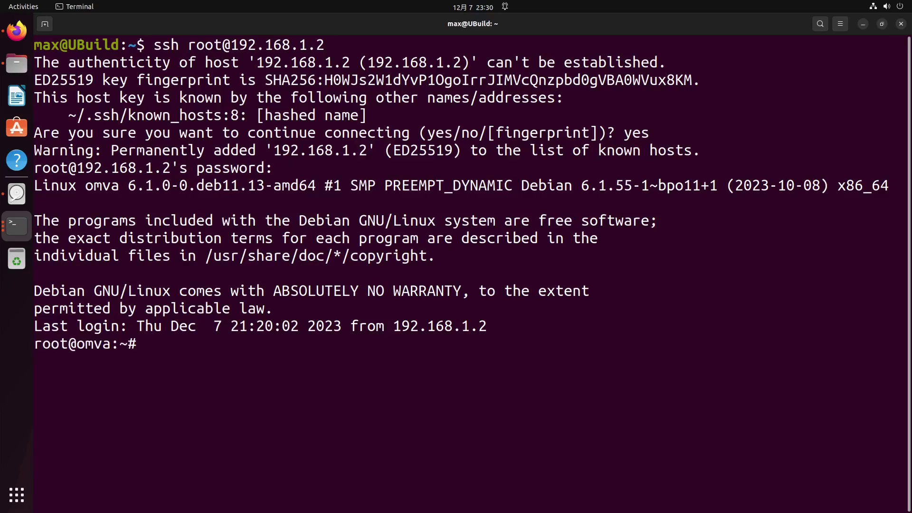
Change into the /srv/dev-disk-by-uuid data disk and print its path with pwd
{"action": "key", "text": "ctrl+l"}
{"action": "type", "text": "ls"}
{"action": "key", "text": "Return"}
{"action": "type", "text": "cd /srv/de"}
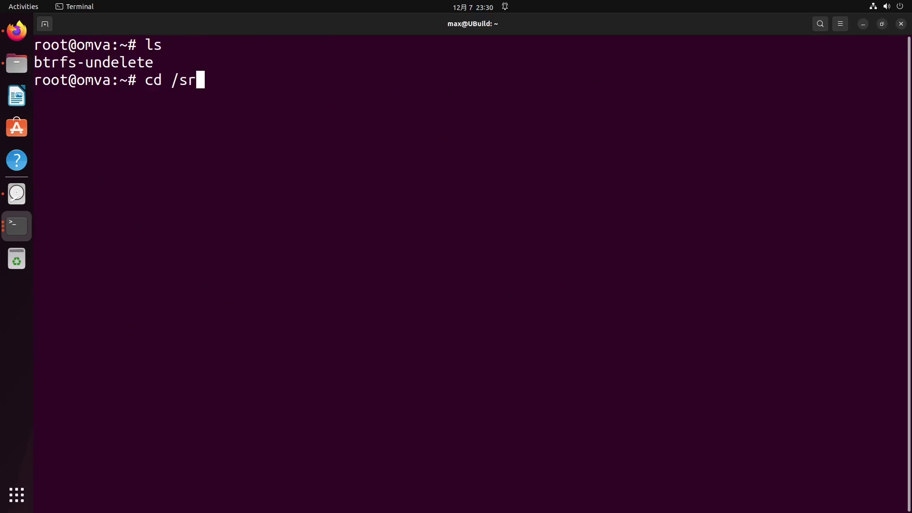
{"action": "key", "text": "Tab"}
{"action": "key", "text": "Return"}
{"action": "type", "text": "clear"}
{"action": "key", "text": "Return"}
{"action": "type", "text": "ls"}
{"action": "key", "text": "Return"}
{"action": "type", "text": "pwd"}
{"action": "key", "text": "Return"}
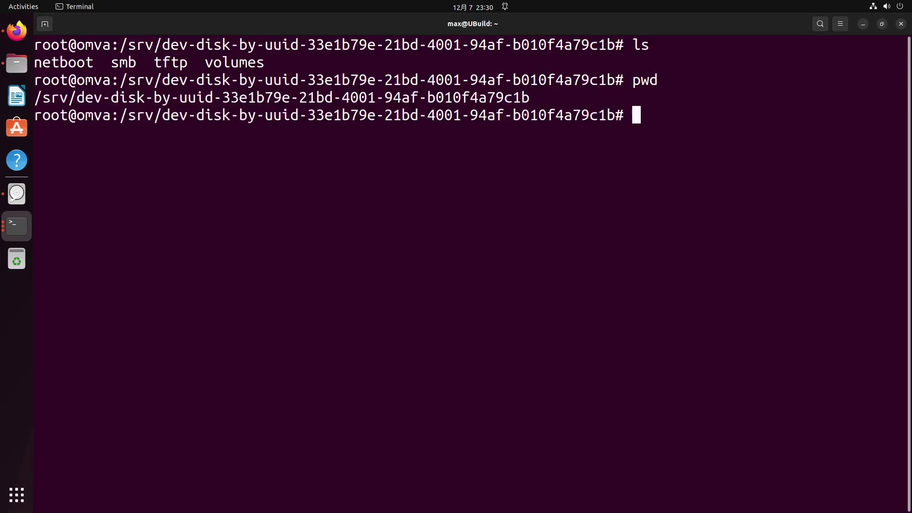
Copy the printed data-disk path and return to the local Downloads terminal
{"action": "double_click", "coordinate": [420, 98]}
{"action": "right_click", "coordinate": [420, 97]}
{"action": "left_click", "coordinate": [442, 102]}
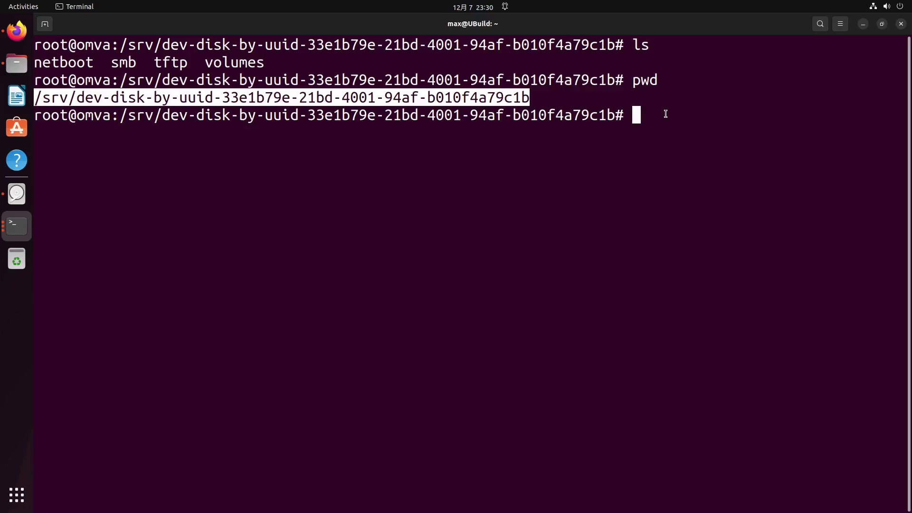
{"action": "left_click", "coordinate": [665, 114]}
{"action": "double_click", "coordinate": [430, 98]}
{"action": "right_click", "coordinate": [430, 98]}
{"action": "left_click", "coordinate": [450, 103]}
{"action": "key", "text": "alt+Tab"}
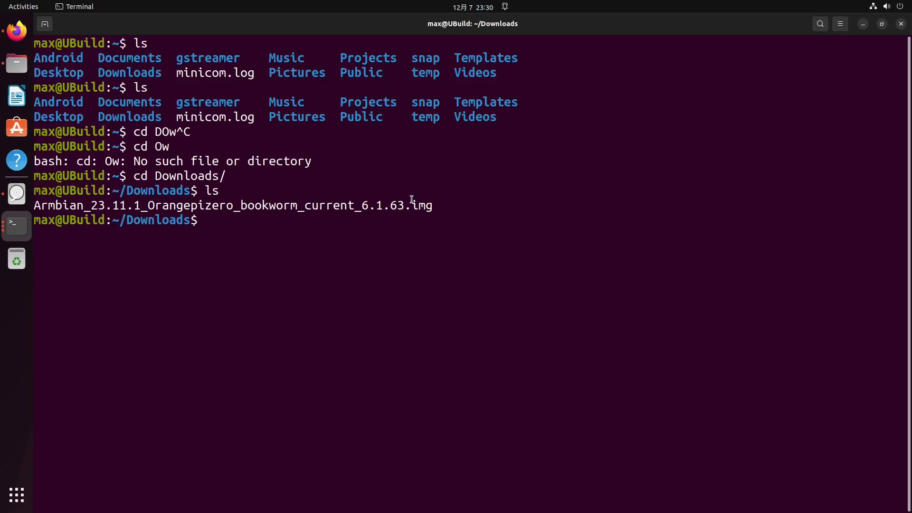
{"action": "type", "text": "scp Ar"}
{"action": "key", "text": "Tab"}
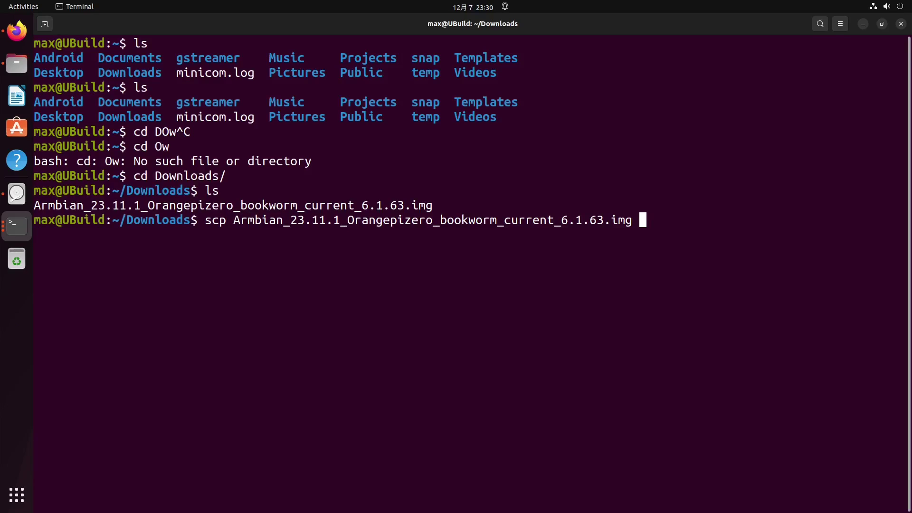
{"action": "type", "text": "root@192"}
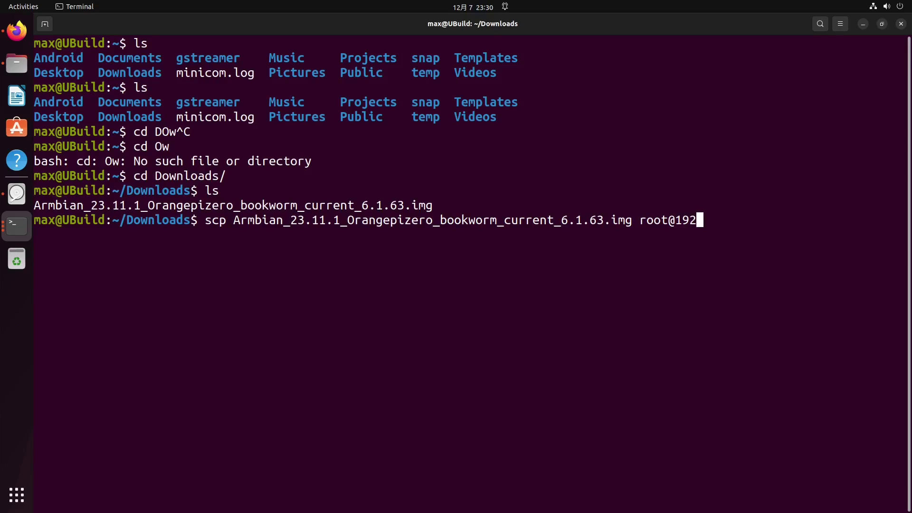
{"action": "type", "text": ".168.1.2:"}
{"action": "key", "text": "ctrl+shift+v"}
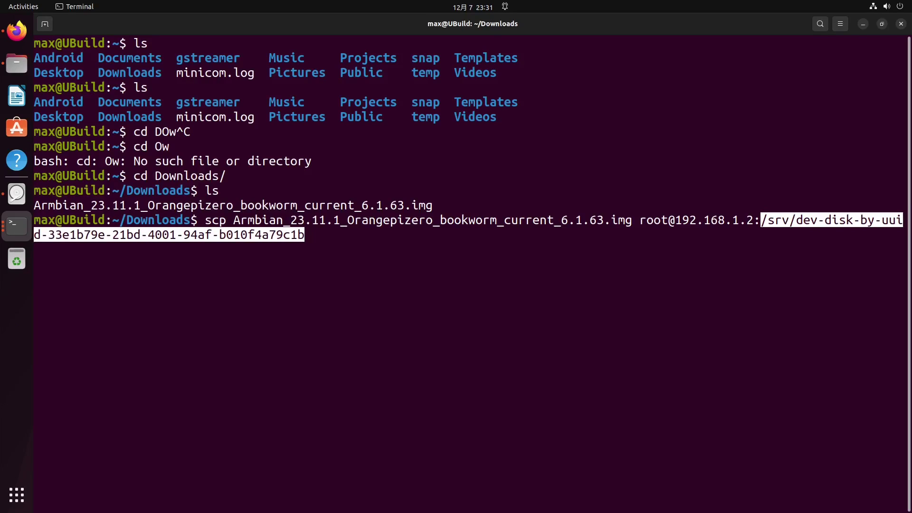
{"action": "key", "text": "Return"}
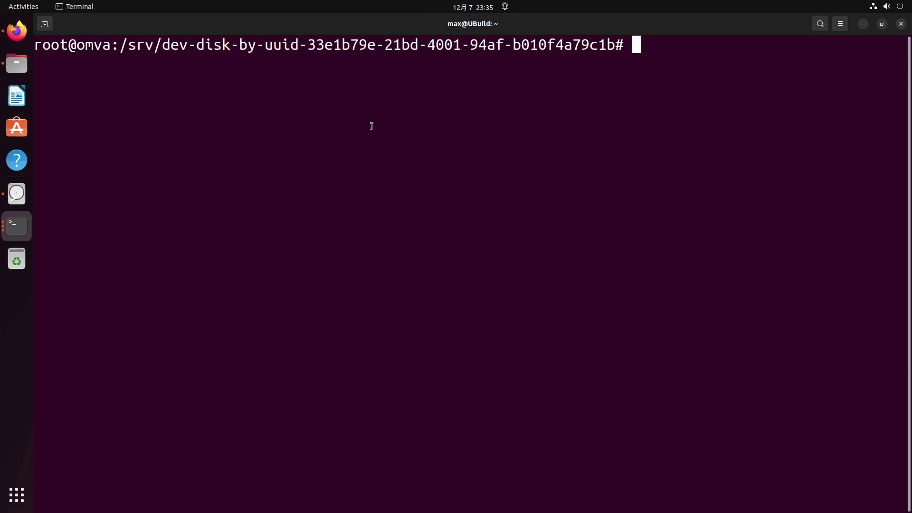
List the server's data disk to confirm the 1628MB Armbian image arrived
{"action": "type", "text": "ls"}
{"action": "key", "text": "Return"}
{"action": "type", "text": "clear"}
{"action": "key", "text": "Return"}
{"action": "type", "text": "ls"}
{"action": "key", "text": "Return"}
{"action": "left_click_drag", "start_coordinate": [511, 63], "coordinate": [265, 62]}
{"action": "left_click", "coordinate": [510, 62]}
Attach the Armbian image to /dev/loop0 with losetup -P and confirm loop0p1 in lsblk
{"action": "left_click_drag", "start_coordinate": [509, 62], "coordinate": [33, 63]}
{"action": "left_click", "coordinate": [33, 62]}
{"action": "type", "text": "clear"}
{"action": "key", "text": "Return"}
{"action": "type", "text": "loset"}
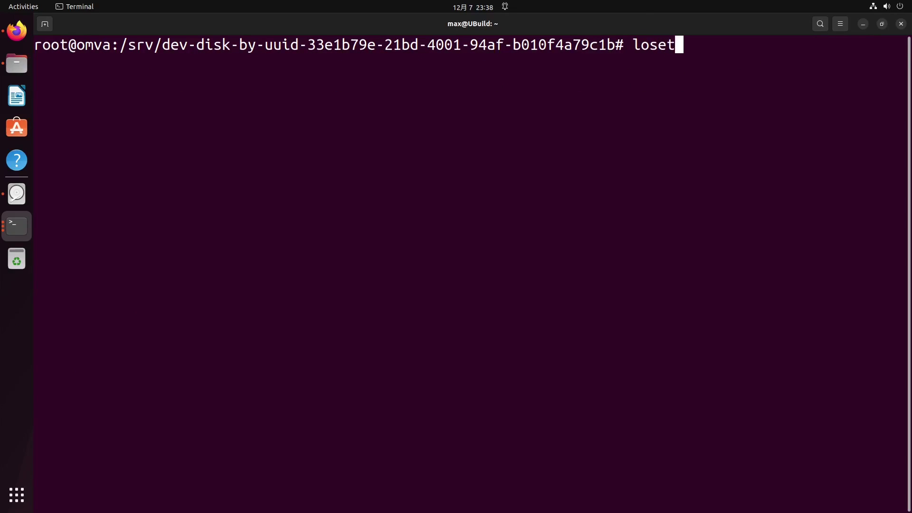
{"action": "type", "text": "up -P /de"}
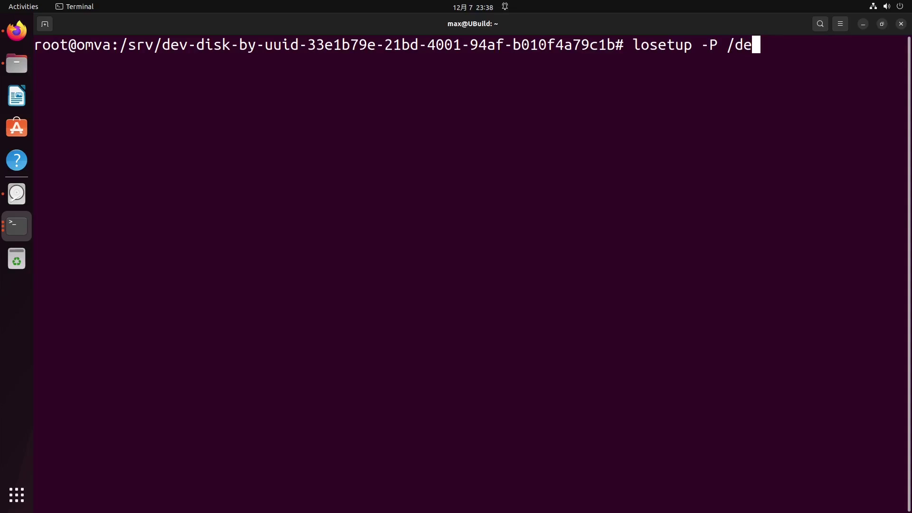
{"action": "type", "text": "v/loop0"}
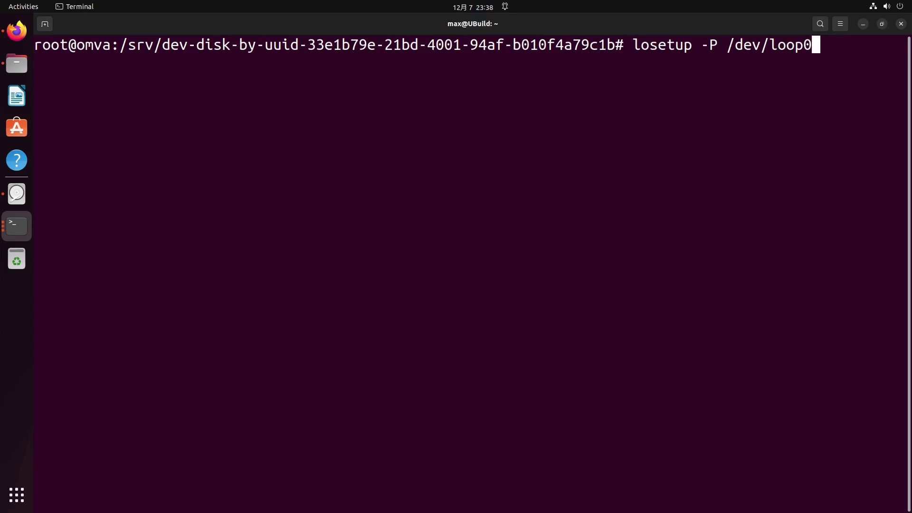
{"action": "type", "text": " A"}
{"action": "key", "text": "Tab"}
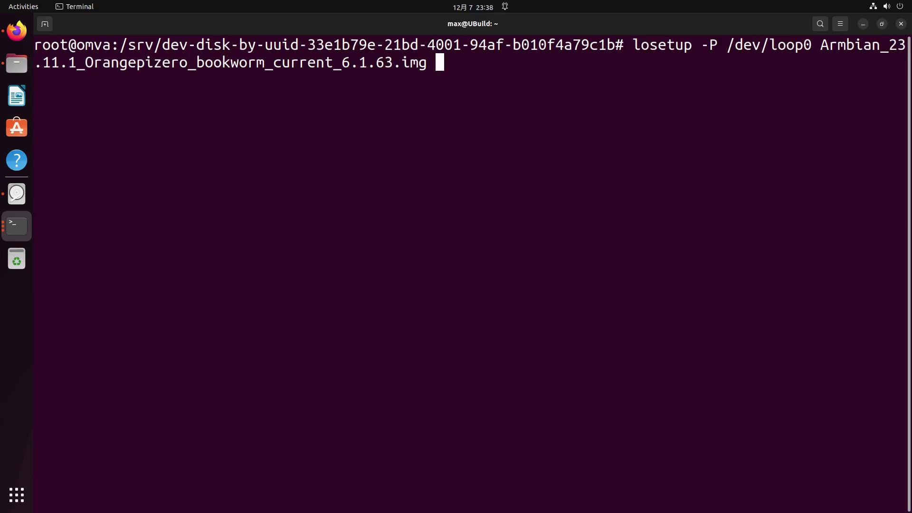
{"action": "key", "text": "Return"}
{"action": "type", "text": "lsblk"}
{"action": "key", "text": "Return"}
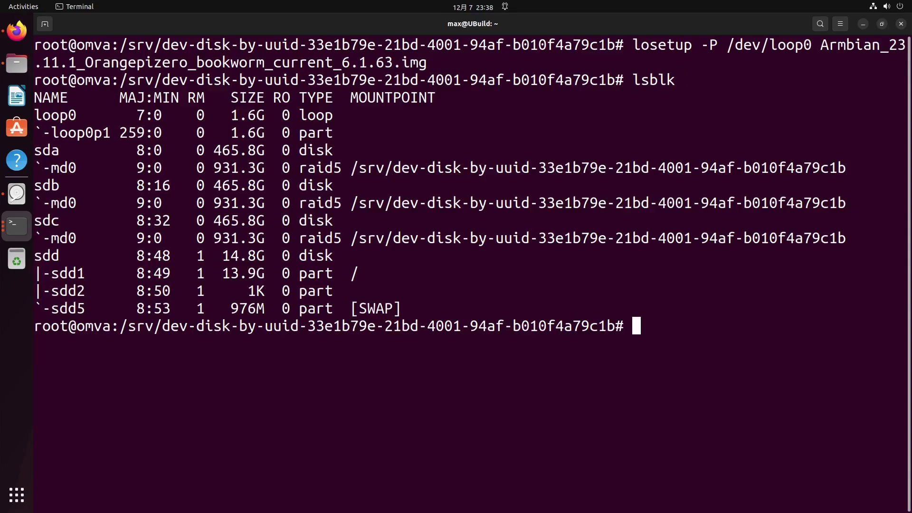
{"action": "type", "text": "clear"}
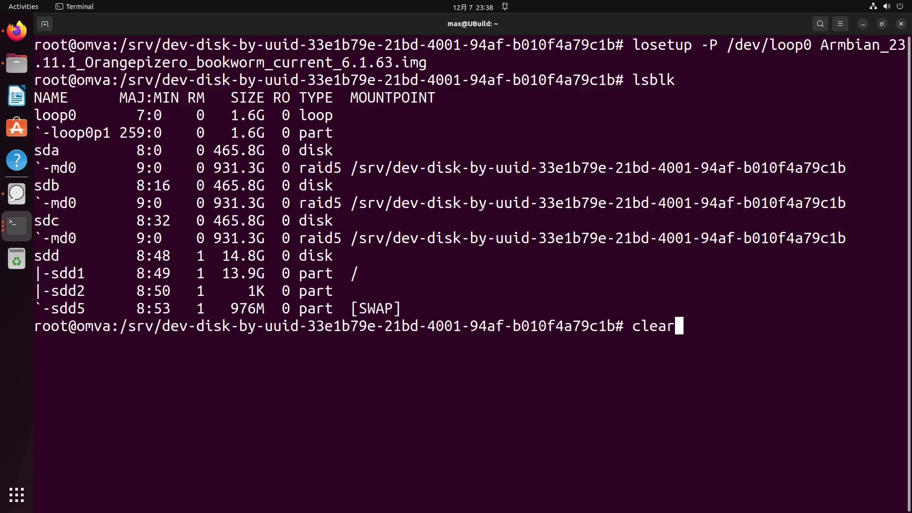
{"action": "key", "text": "Return"}
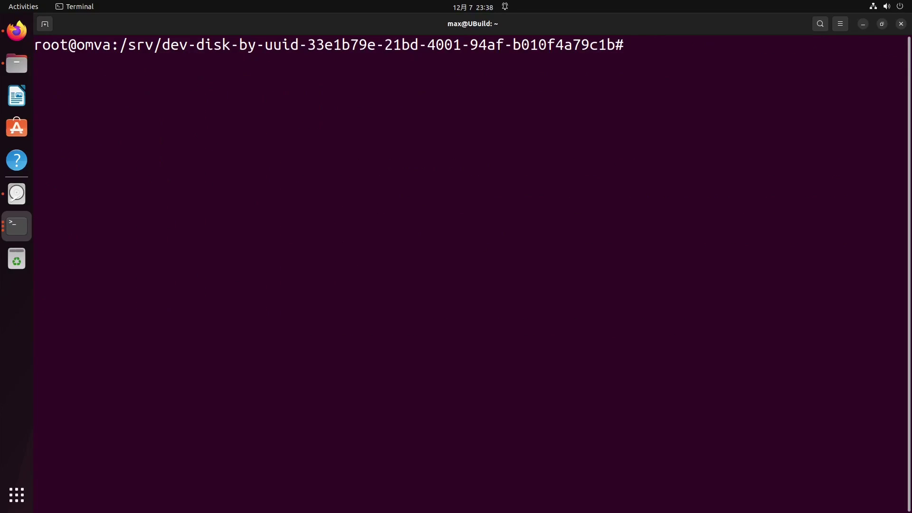
Mount /dev/loop0p1 at /mnt/root/
{"action": "type", "text": "mount /"}
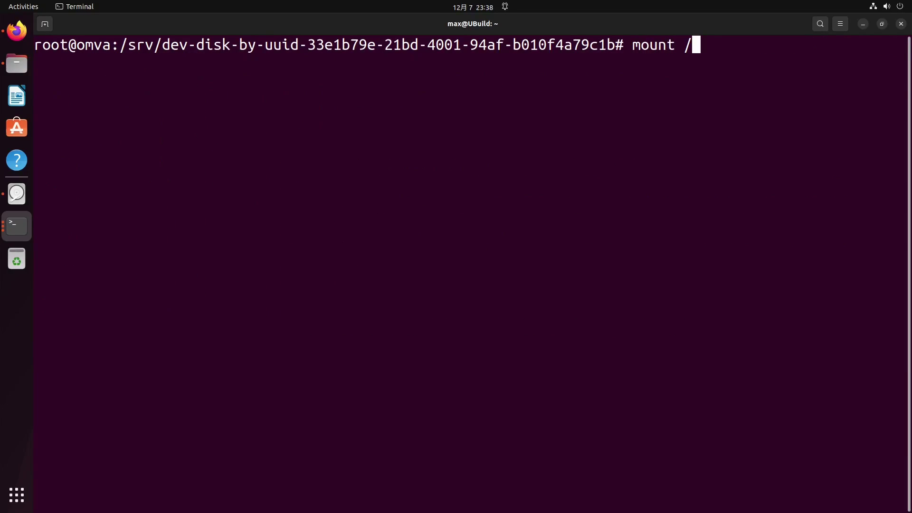
{"action": "type", "text": "dev/loop"}
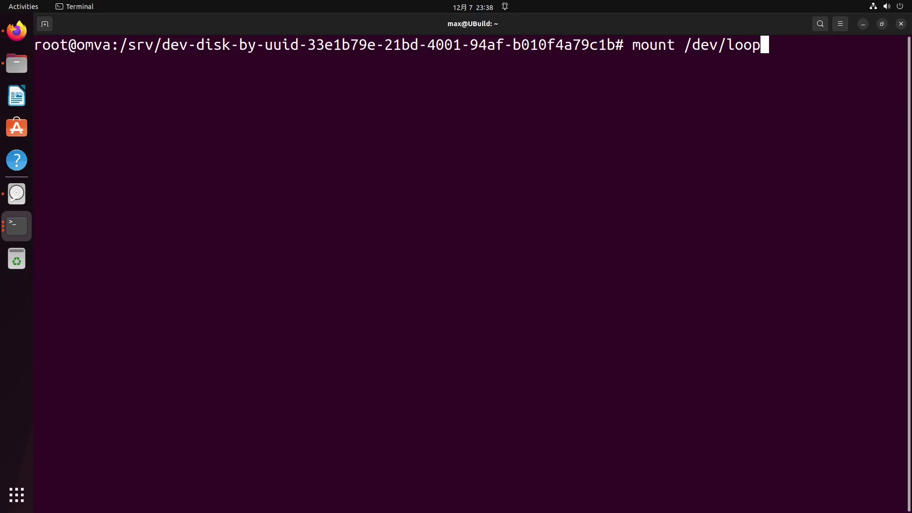
{"action": "key", "text": "Tab"}
{"action": "key", "text": "Tab"}
{"action": "key", "text": "Tab"}
{"action": "type", "text": "p"}
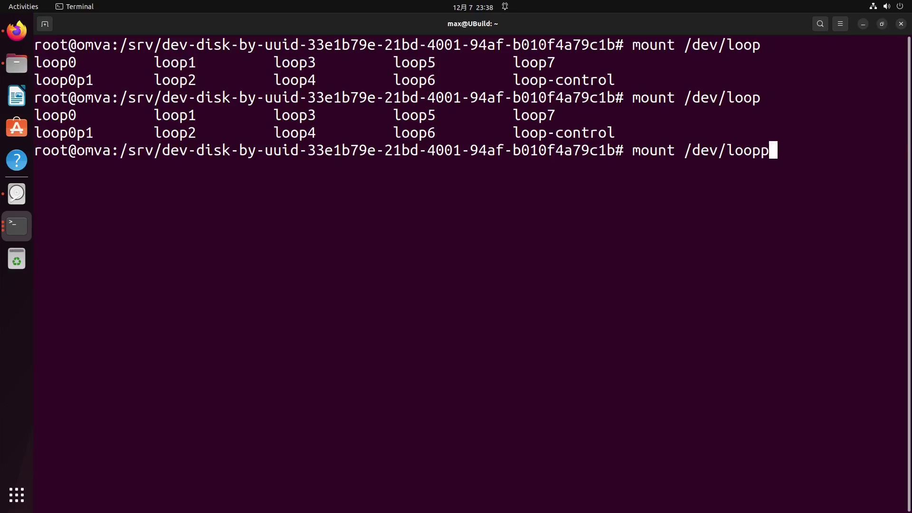
{"action": "key", "text": "BackSpace"}
{"action": "key", "text": "BackSpace"}
{"action": "type", "text": "p0p"}
{"action": "key", "text": "Tab"}
{"action": "type", "text": "/mnt/root/"}
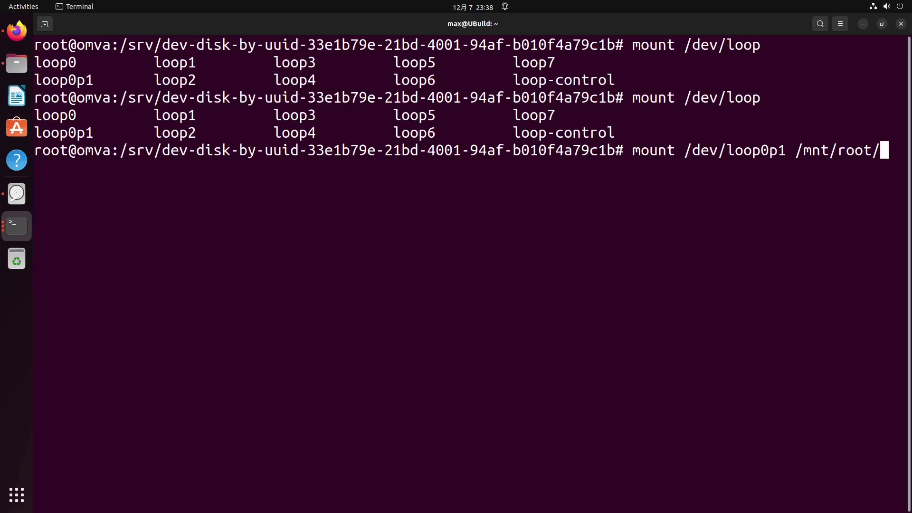
{"action": "key", "text": "Return"}
Change into /mnt/root and list the mounted image's files
{"action": "type", "text": "cd /mnt/ro"}
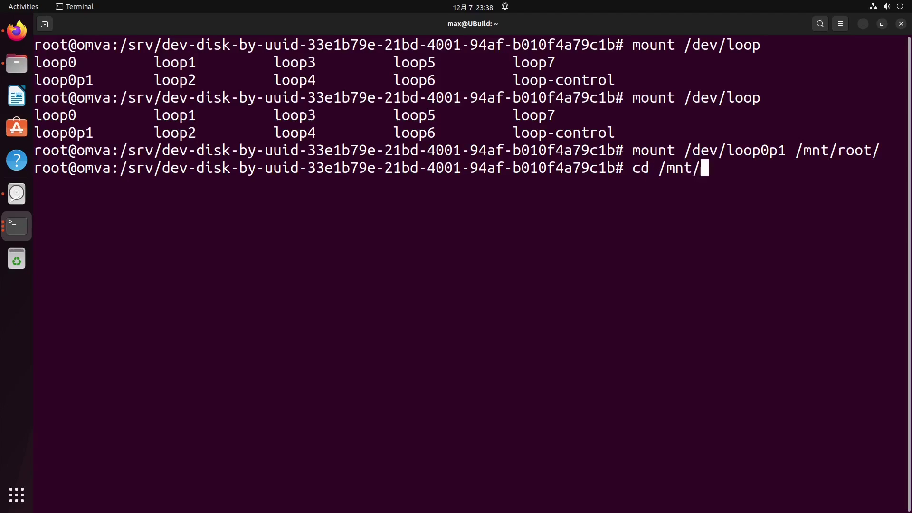
{"action": "key", "text": "Tab"}
{"action": "key", "text": "Return"}
{"action": "type", "text": "ls"}
{"action": "key", "text": "Return"}
{"action": "type", "text": "clear"}
{"action": "key", "text": "Return"}
{"action": "type", "text": "ls"}
{"action": "key", "text": "Return"}
List the boot folder showing armbianEnv.txt, boot.scr and zImage
{"action": "type", "text": "cd boot/"}
{"action": "key", "text": "Return"}
{"action": "type", "text": "ls"}
{"action": "key", "text": "Return"}
{"action": "scroll", "coordinate": [470, 270], "scroll_direction": "down", "scroll_amount": 1}
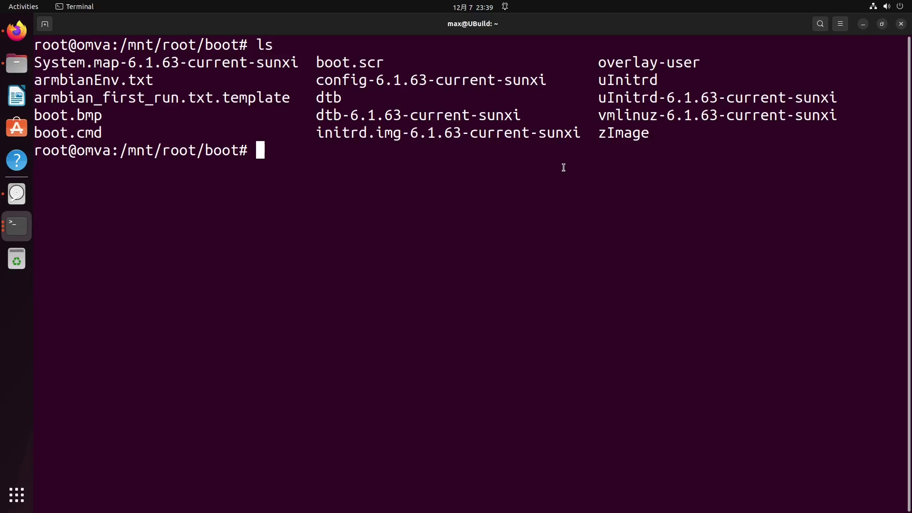
{"action": "type", "text": "mdir /"}
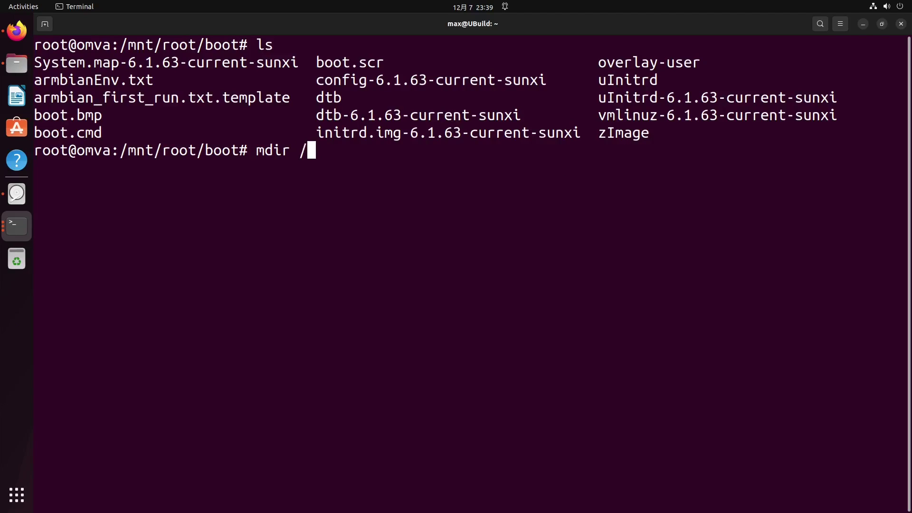
{"action": "type", "text": "/"}
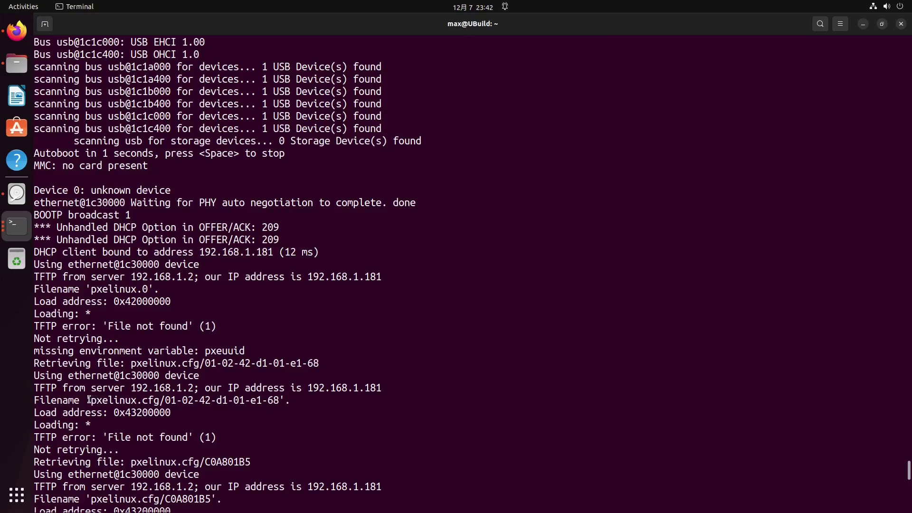
Highlight the requested pxelinux.0, server address 192.168.1.2 and config path in the boot log
{"action": "left_click_drag", "start_coordinate": [89, 400], "coordinate": [238, 399]}
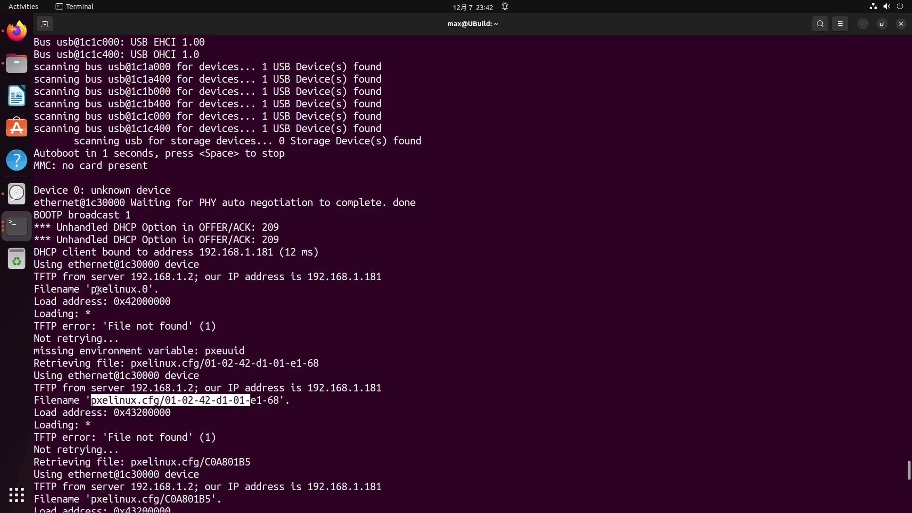
{"action": "left_click_drag", "start_coordinate": [89, 289], "coordinate": [138, 290]}
{"action": "left_click", "coordinate": [247, 288]}
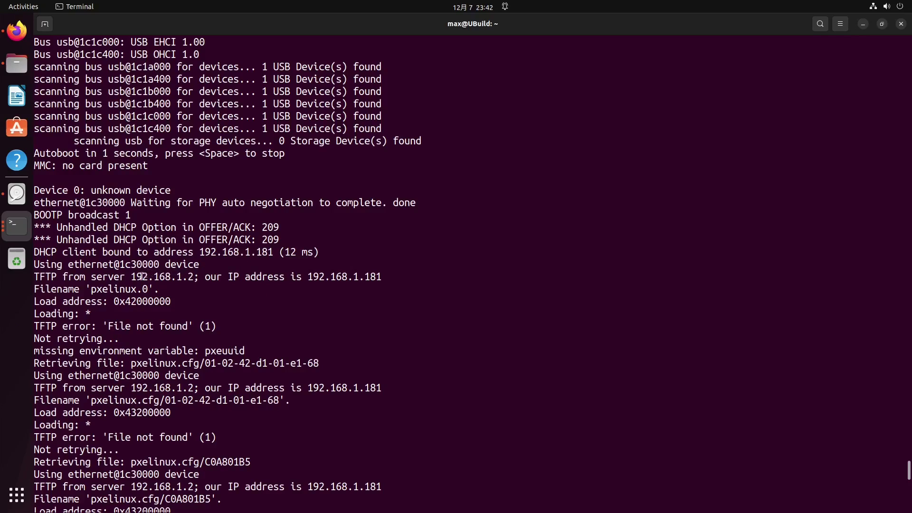
{"action": "left_click_drag", "start_coordinate": [131, 277], "coordinate": [194, 277]}
{"action": "left_click", "coordinate": [294, 284]}
{"action": "left_click_drag", "start_coordinate": [92, 402], "coordinate": [271, 401]}
{"action": "left_click", "coordinate": [288, 400]}
Highlight the pxelinux.cfg/01-02-42-d1-01-e1-68 request, then switch to omva's root SSH session
{"action": "left_click_drag", "start_coordinate": [165, 401], "coordinate": [275, 399]}
{"action": "left_click", "coordinate": [342, 400]}
{"action": "left_click_drag", "start_coordinate": [91, 401], "coordinate": [274, 401]}
{"action": "left_click", "coordinate": [109, 401]}
{"action": "double_click", "coordinate": [97, 401]}
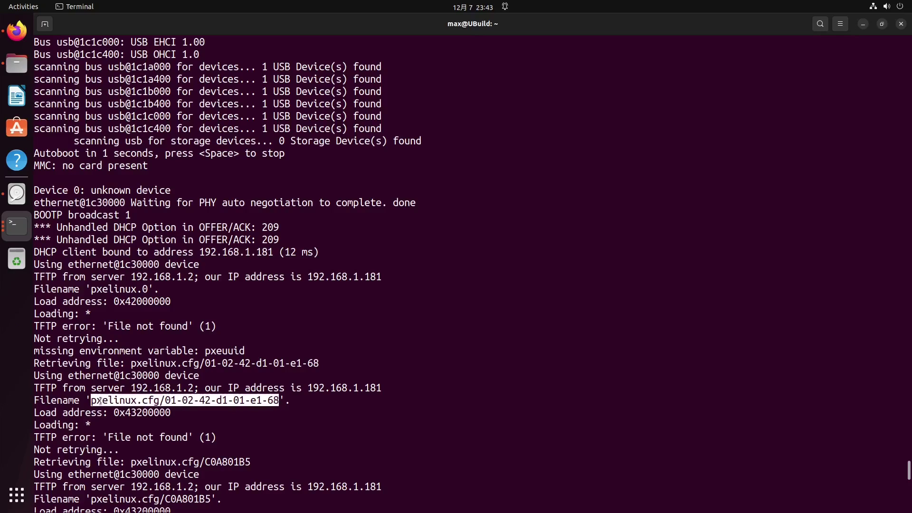
{"action": "left_click", "coordinate": [153, 401]}
{"action": "left_click_drag", "start_coordinate": [157, 400], "coordinate": [275, 400]}
{"action": "left_click", "coordinate": [275, 399]}
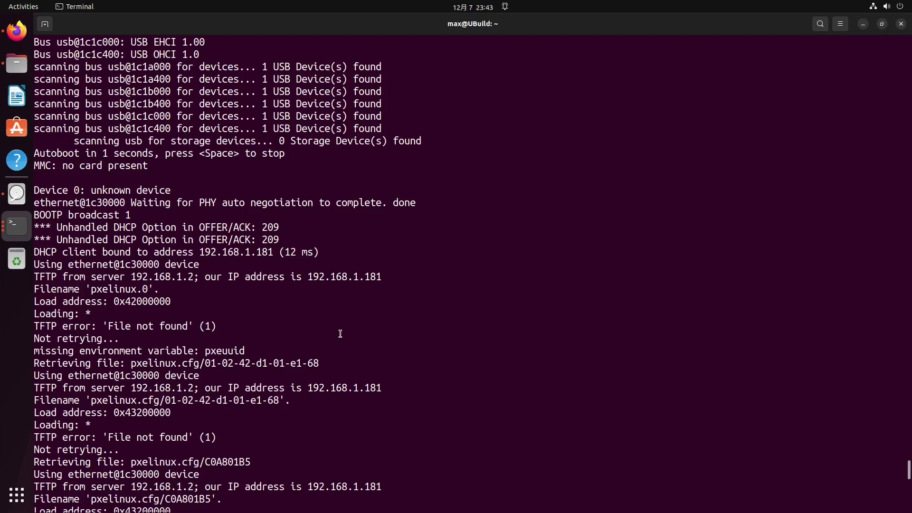
{"action": "key", "text": "alt+Tab"}
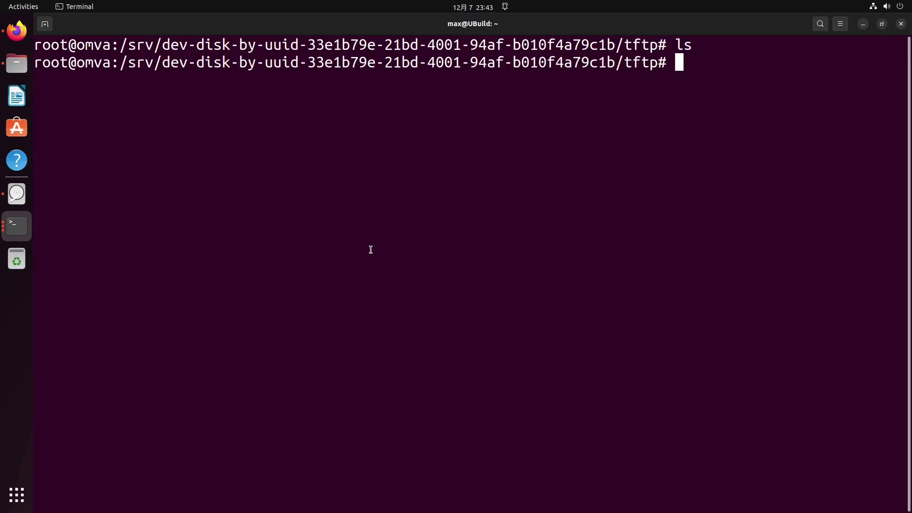
Create a pxelinux.cfg folder in the tftp share and move into it
{"action": "type", "text": "ls"}
{"action": "key", "text": "Return"}
{"action": "type", "text": "mkdir "}
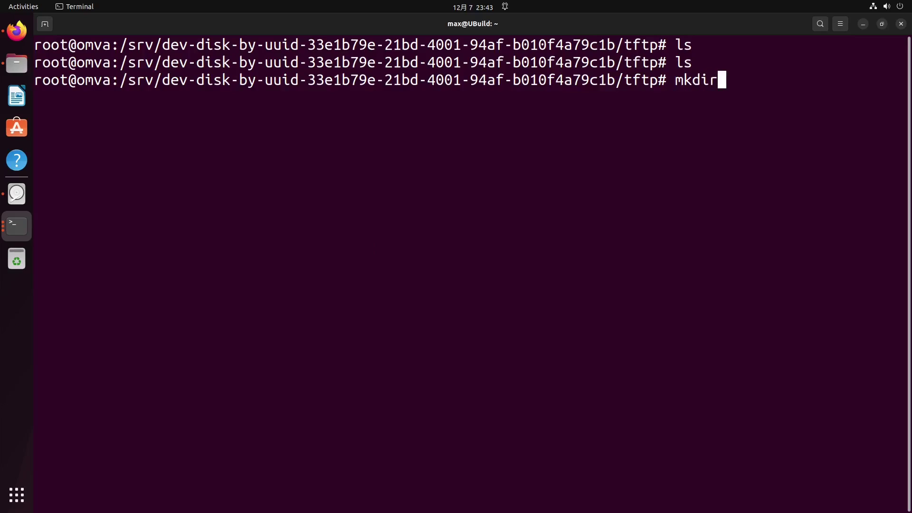
{"action": "type", "text": "pxelin"}
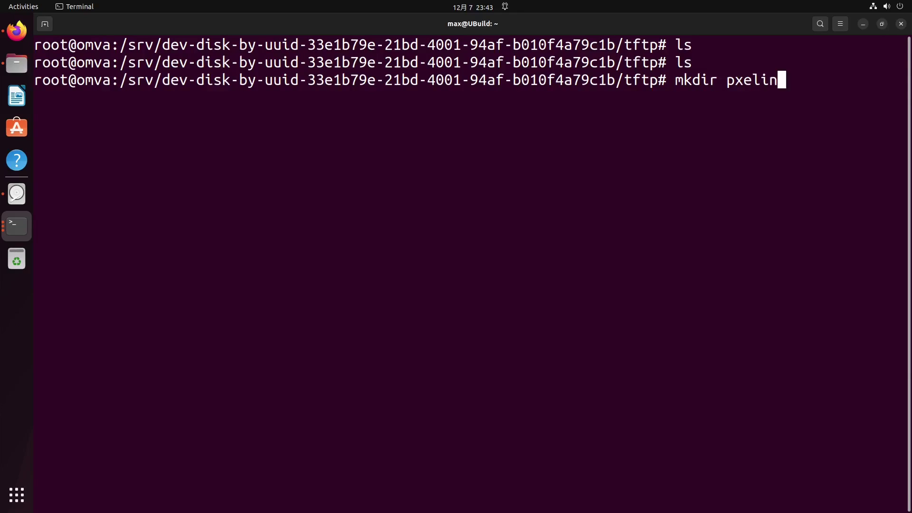
{"action": "type", "text": "ux.cfg"}
{"action": "key", "text": "Return"}
{"action": "type", "text": "cd p"}
{"action": "key", "text": "Tab"}
{"action": "key", "text": "Return"}
{"action": "type", "text": "ls"}
{"action": "key", "text": "Return"}
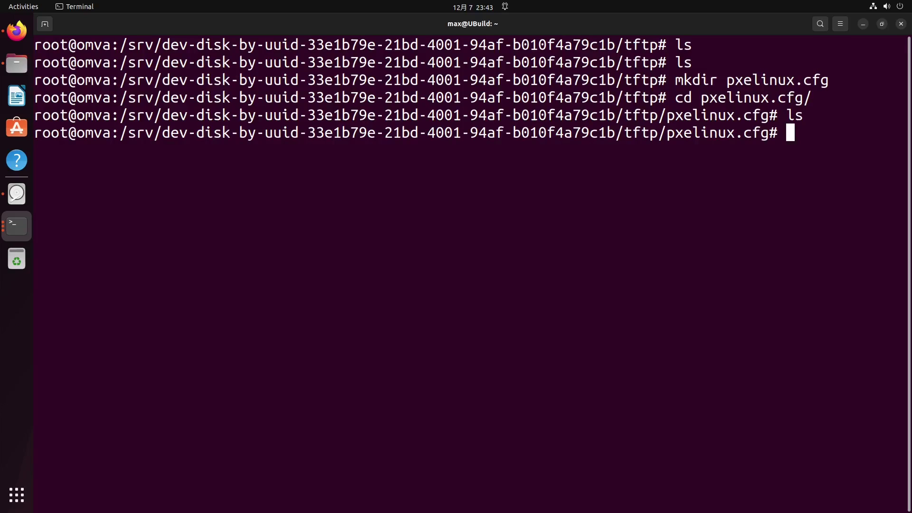
Create an empty file named 01-02-42-d1-01-e1-68, copying the MAC name from the boot log
{"action": "type", "text": "touch"}
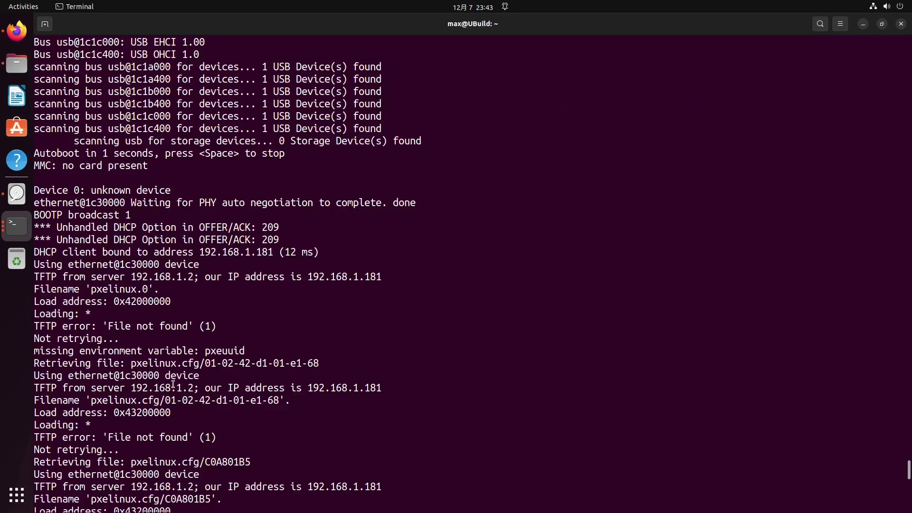
{"action": "left_click_drag", "start_coordinate": [207, 364], "coordinate": [312, 362]}
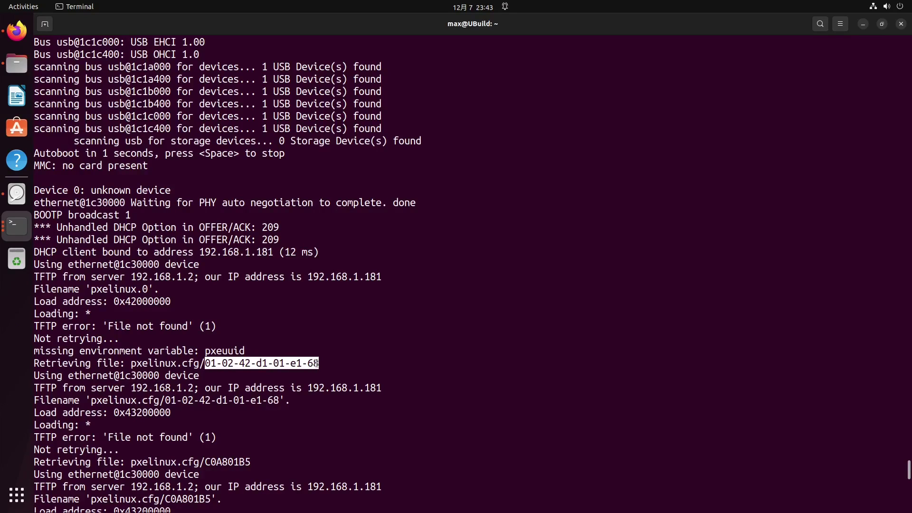
{"action": "right_click", "coordinate": [317, 363]}
{"action": "left_click", "coordinate": [353, 385]}
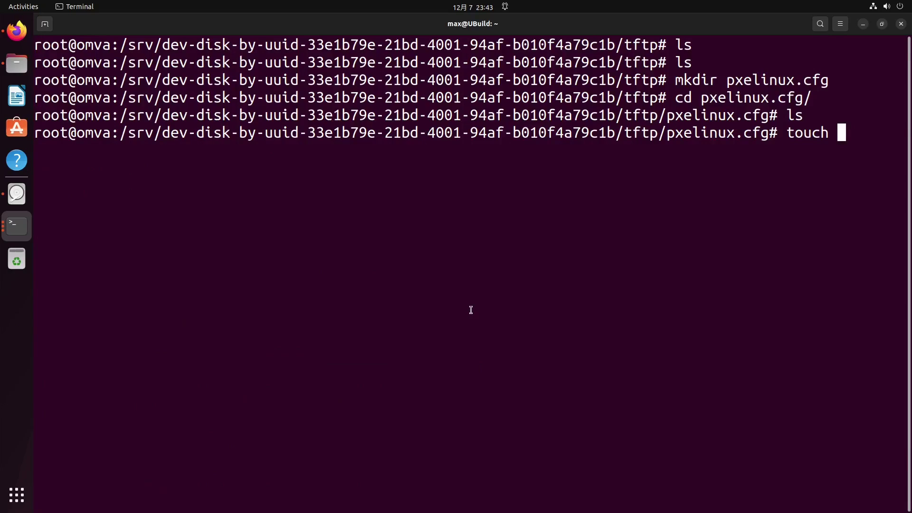
{"action": "key", "text": "ctrl+shift+v"}
{"action": "key", "text": "Return"}
Open the 01-02-42-d1-01-e1-68 file in vi, since vim is not installed
{"action": "type", "text": "vim 01"}
{"action": "key", "text": "Tab"}
{"action": "key", "text": "Return"}
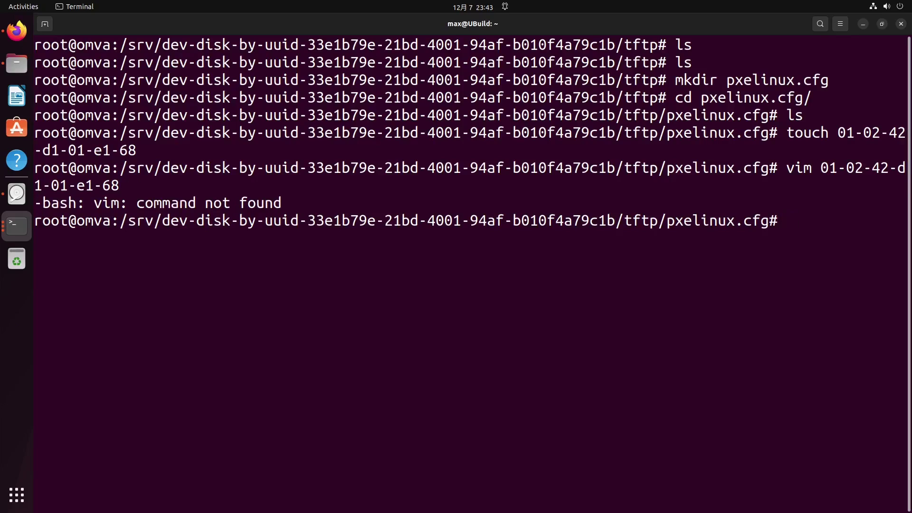
{"action": "type", "text": "vi 01"}
{"action": "key", "text": "Tab"}
{"action": "key", "text": "Return"}
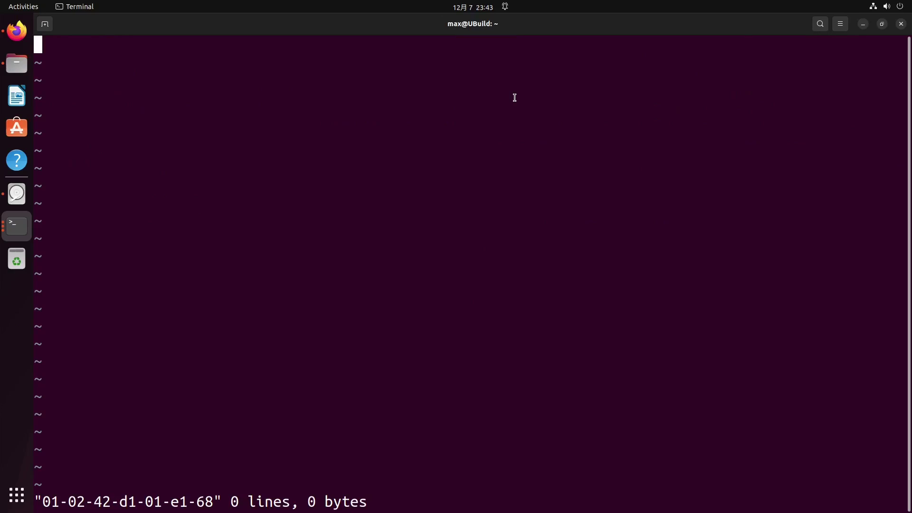
Enter the 'LABEL linux' and 'KERNEL vmlinuz-sunxi' lines in the boot config
{"action": "type", "text": ":q"}
{"action": "key", "text": "Return"}
{"action": "scroll", "coordinate": [490, 107], "scroll_direction": "up", "scroll_amount": 5}
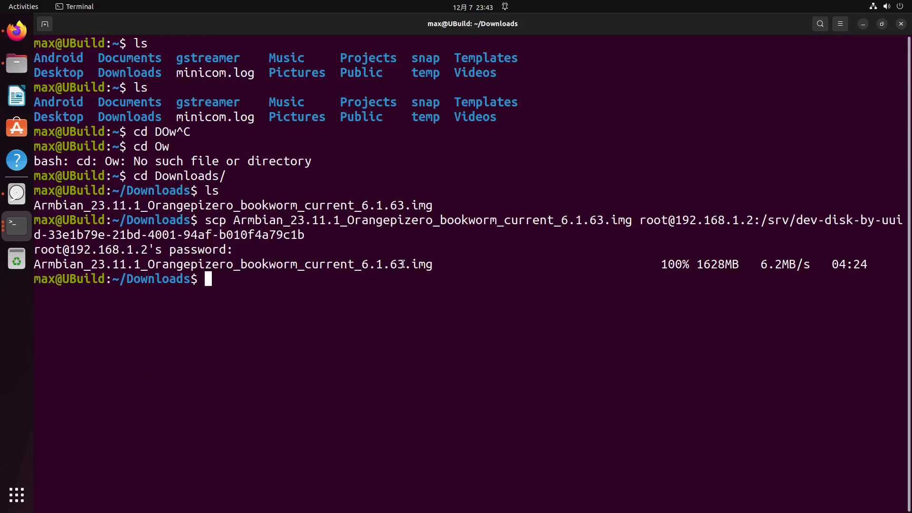
{"action": "key", "text": "alt+Tab"}
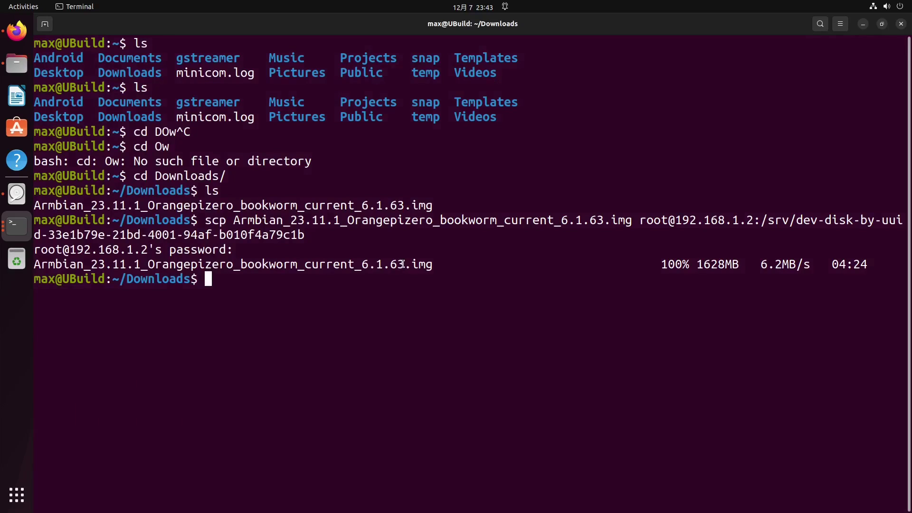
{"action": "key", "text": "alt+Tab"}
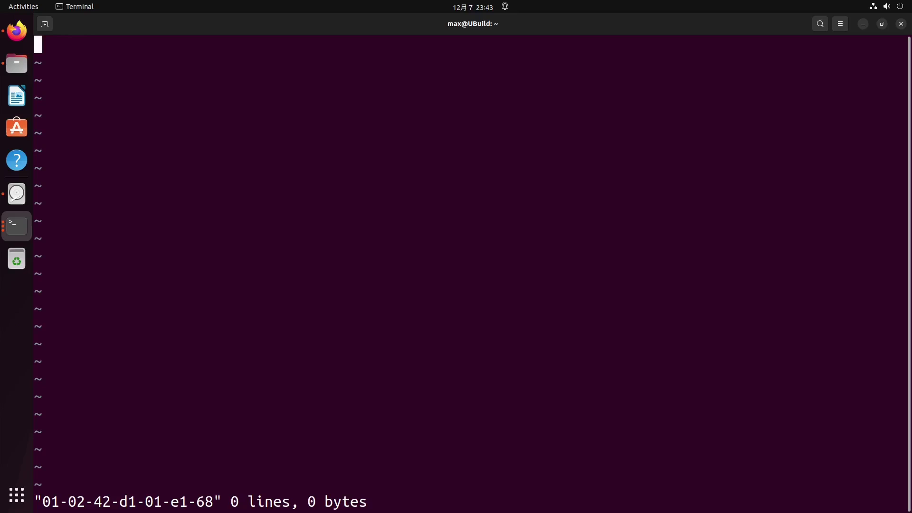
{"action": "type", "text": "BiLA"}
{"action": "key", "text": "Escape"}
{"action": "key", "text": "Left"}
{"action": "key", "text": "Left"}
{"action": "key", "text": "Left"}
{"action": "key", "text": "x"}
{"action": "key", "text": "x"}
{"action": "type", "text": "ABEL"}
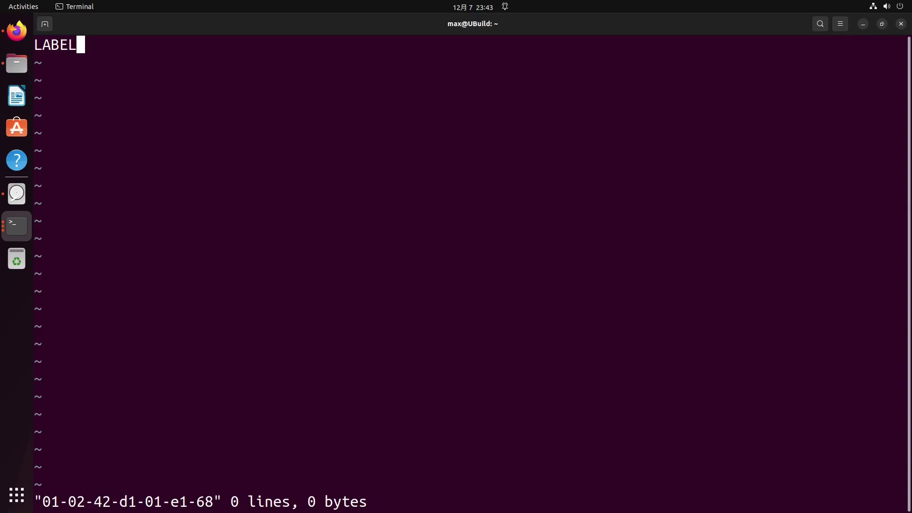
{"action": "type", "text": " linux"}
{"action": "key", "text": "Return"}
{"action": "type", "text": "KERN"}
{"action": "key", "text": "Escape"}
{"action": "type", "text": "xaRNEL"}
{"action": "type", "text": " vmlinu"}
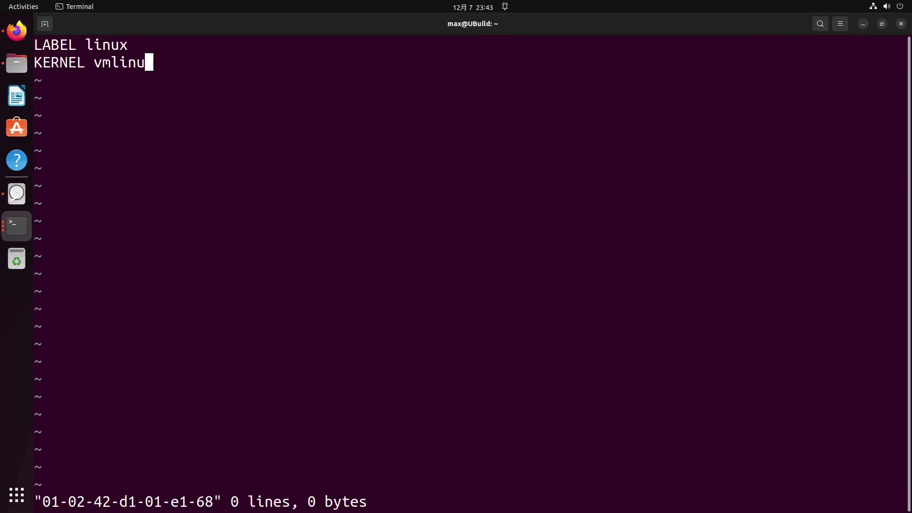
{"action": "type", "text": "z-sunxi"}
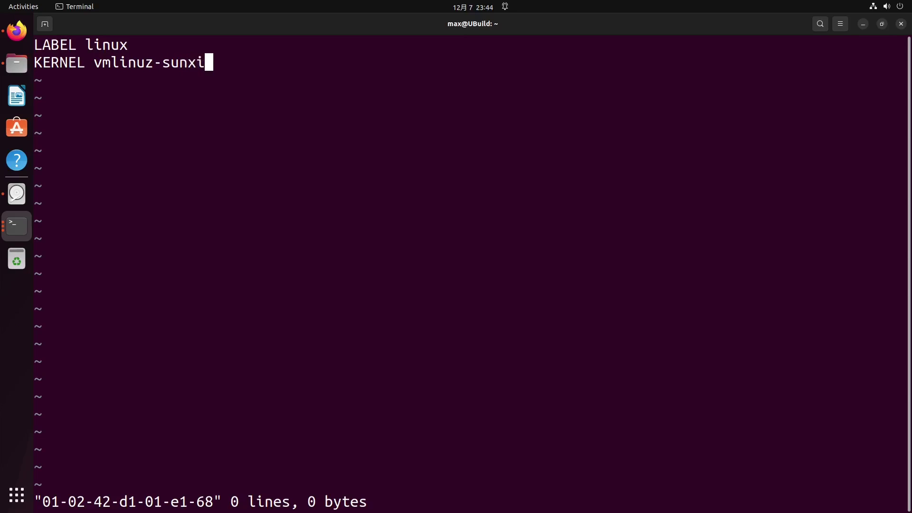
Add 'FDTDIR dtb-sunxi' and an APPEND line: root=/dev/nfs, initrd=uInitrd-sunxi, nfsroot=192.168.1.2:/export/netboot/<MAC>, ip=dhcp rw
{"action": "key", "text": "Return"}
{"action": "type", "text": "FDTDIR d"}
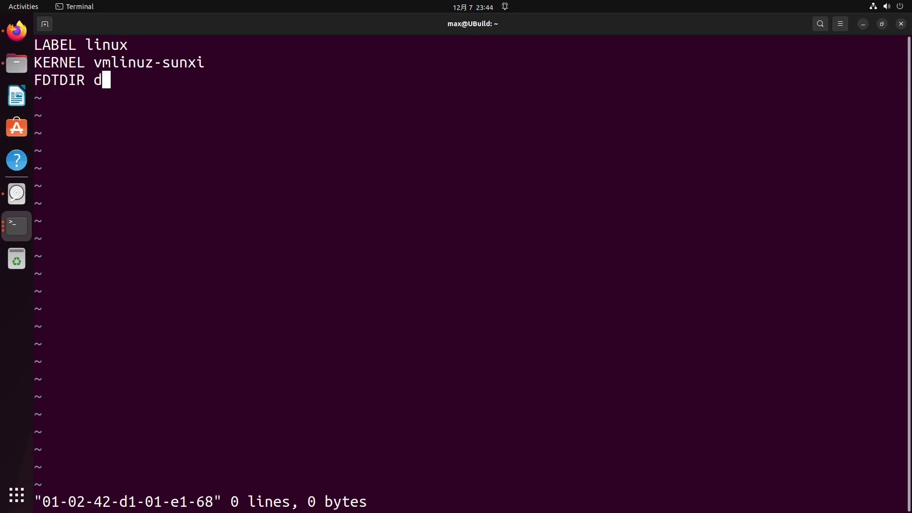
{"action": "type", "text": "tb-sunxi"}
{"action": "key", "text": "Return"}
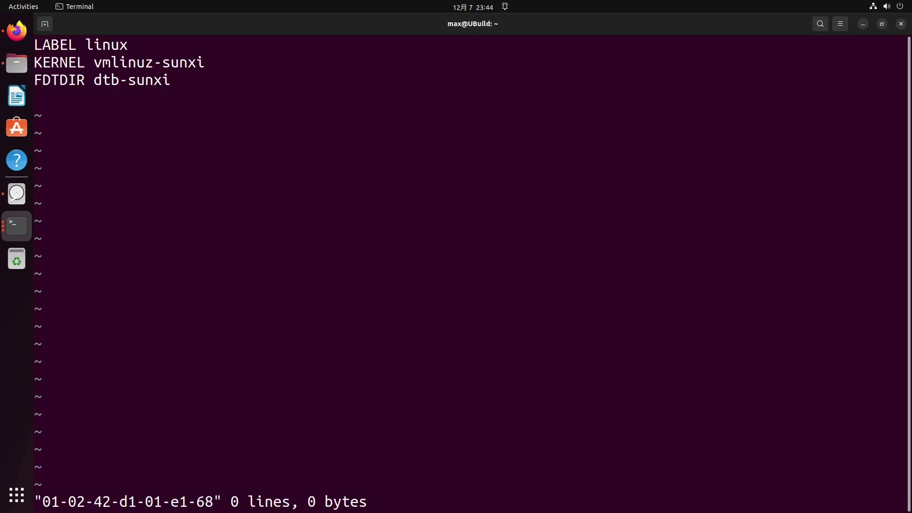
{"action": "type", "text": "APPEND "}
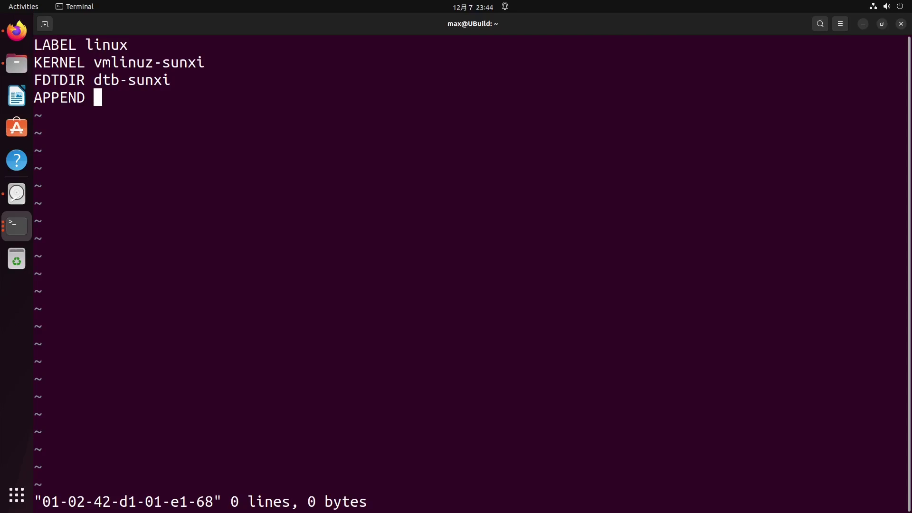
{"action": "type", "text": "root=/n"}
{"action": "key", "text": "BackSpace"}
{"action": "type", "text": "dev/nfs"}
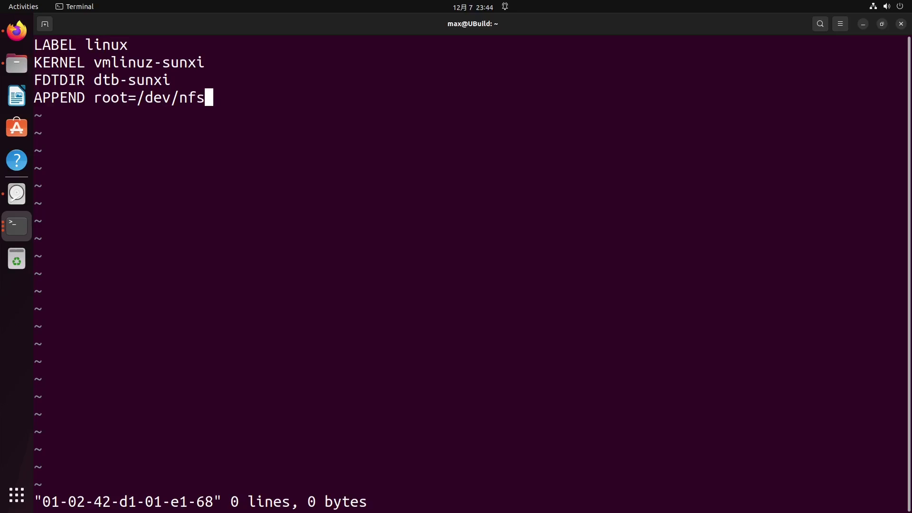
{"action": "type", "text": " initrd=u"}
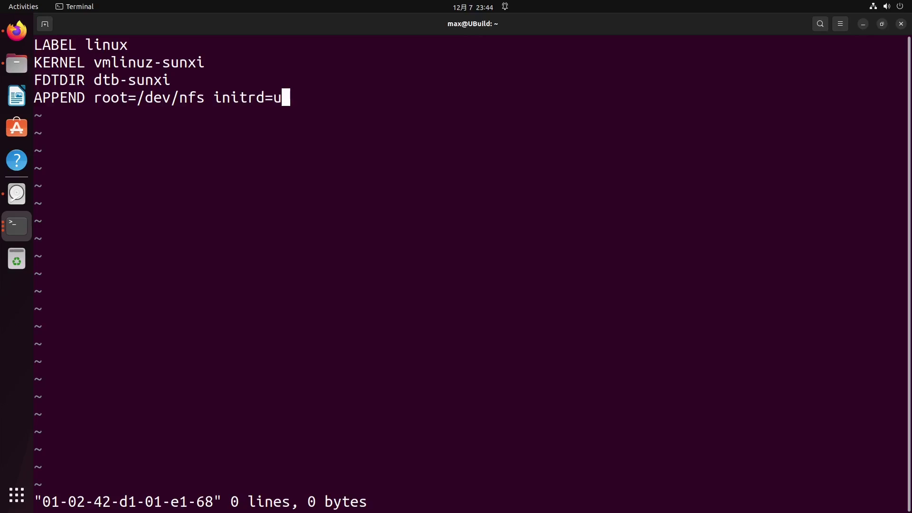
{"action": "type", "text": "Initrd-sunxi"}
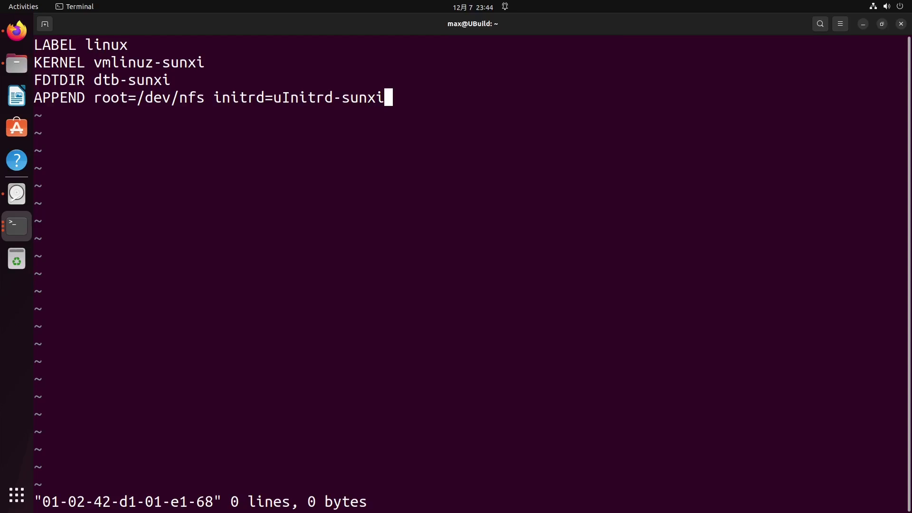
{"action": "type", "text": " nfs"}
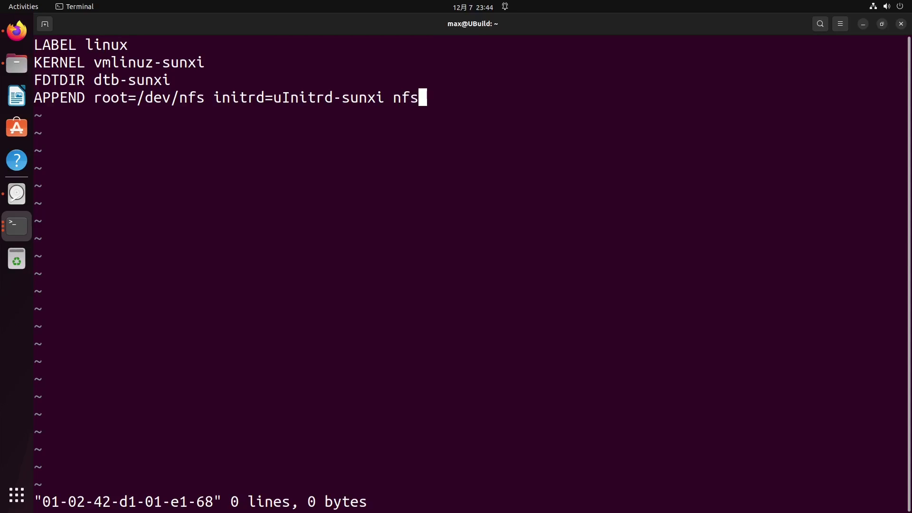
{"action": "type", "text": "root="}
{"action": "type", "text": "192.16"}
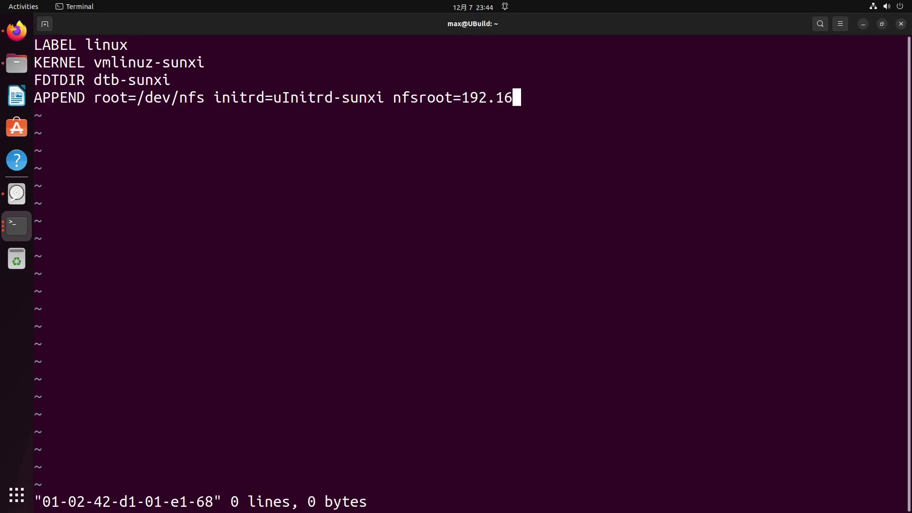
{"action": "type", "text": "8.1.2:/export"}
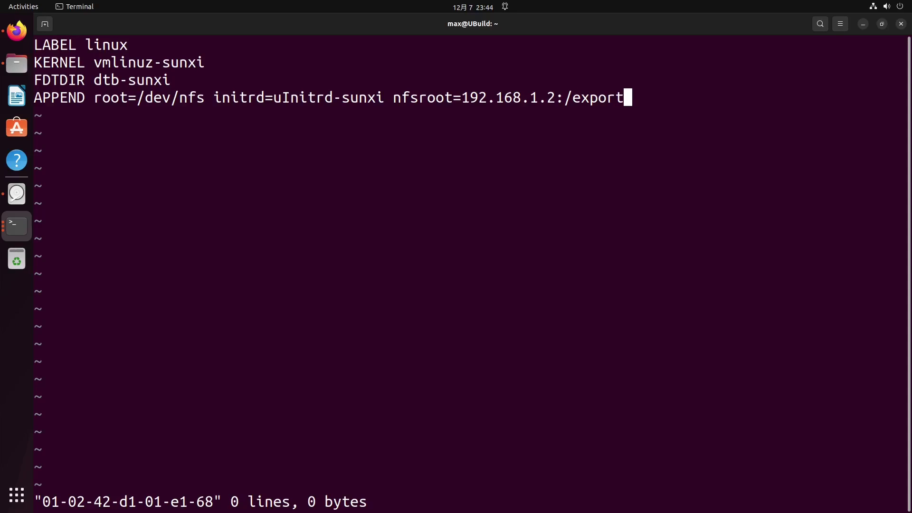
{"action": "type", "text": "/netboot"}
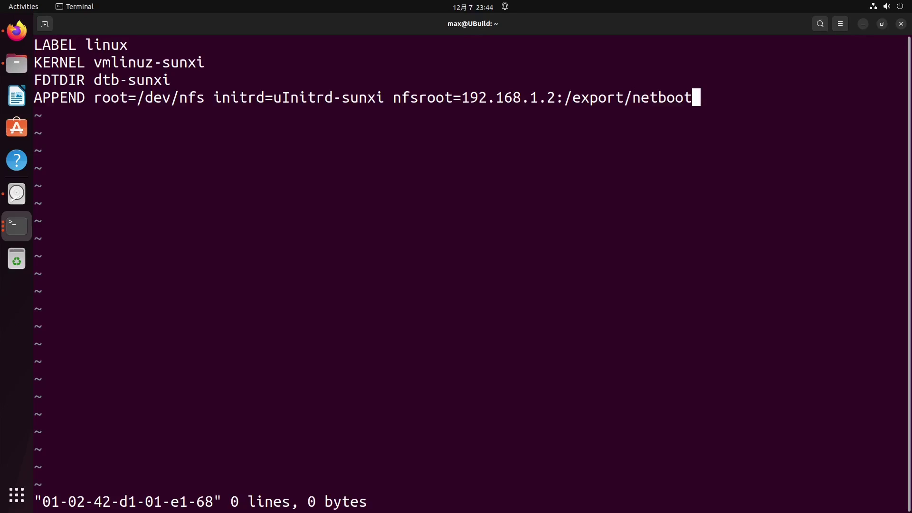
{"action": "type", "text": "/"}
{"action": "key", "text": "ctrl+shift+v"}
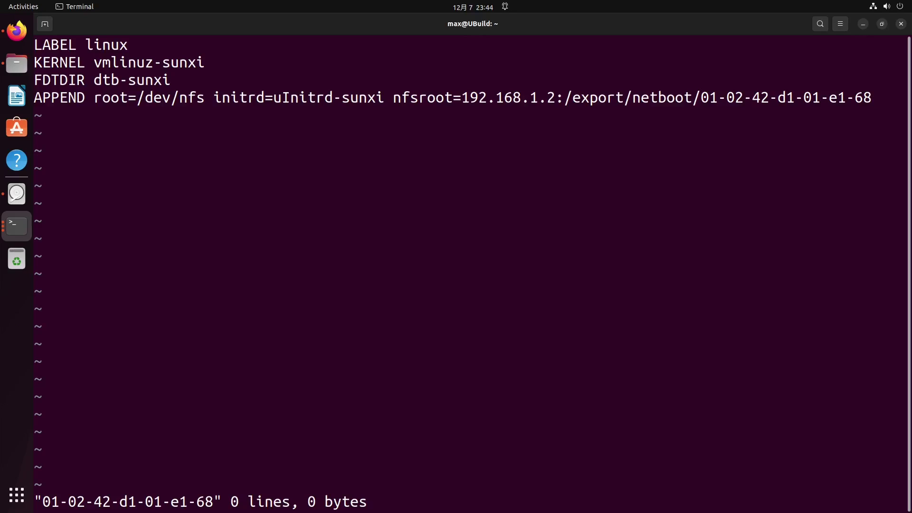
{"action": "type", "text": "ip=dhcp"}
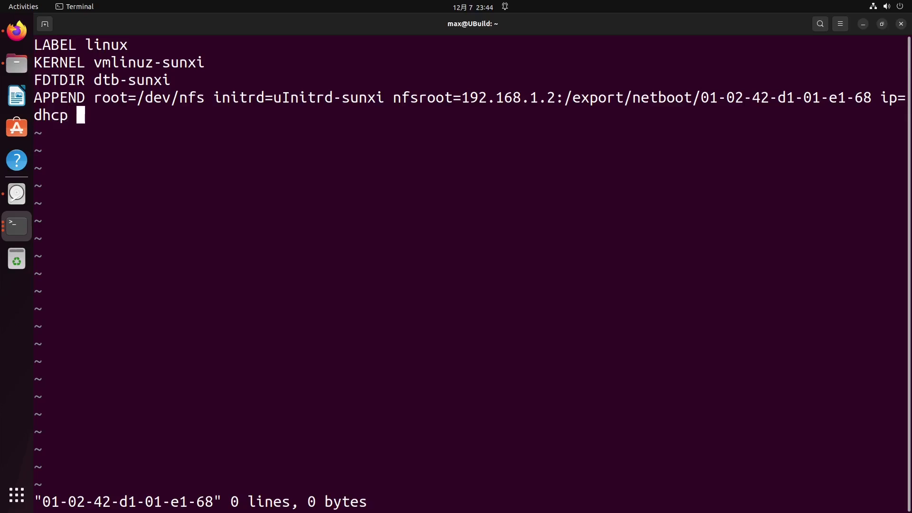
{"action": "type", "text": " rw"}
Add the 'DEFAULT linux' line and save the file with :wq
{"action": "key", "text": "Return"}
{"action": "type", "text": "DEFAULT lin"}
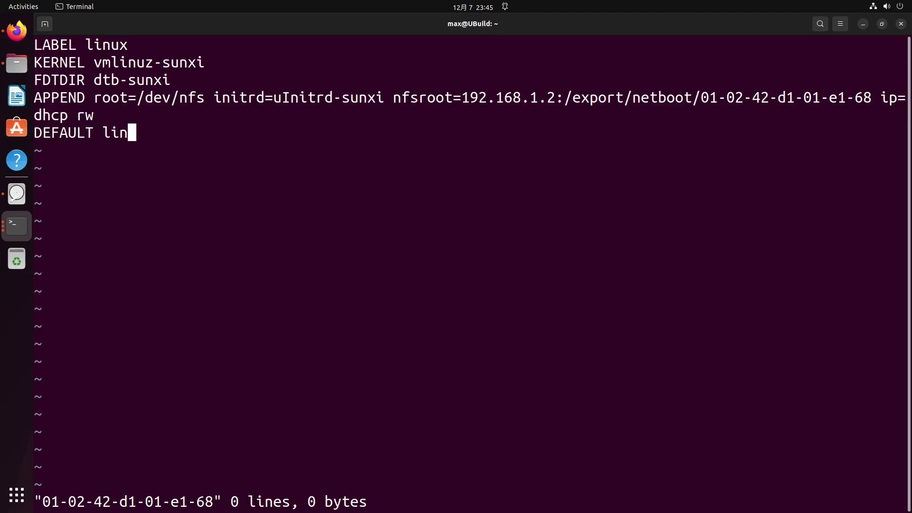
{"action": "type", "text": "ux"}
{"action": "key", "text": "Escape"}
{"action": "type", "text": ":wq"}
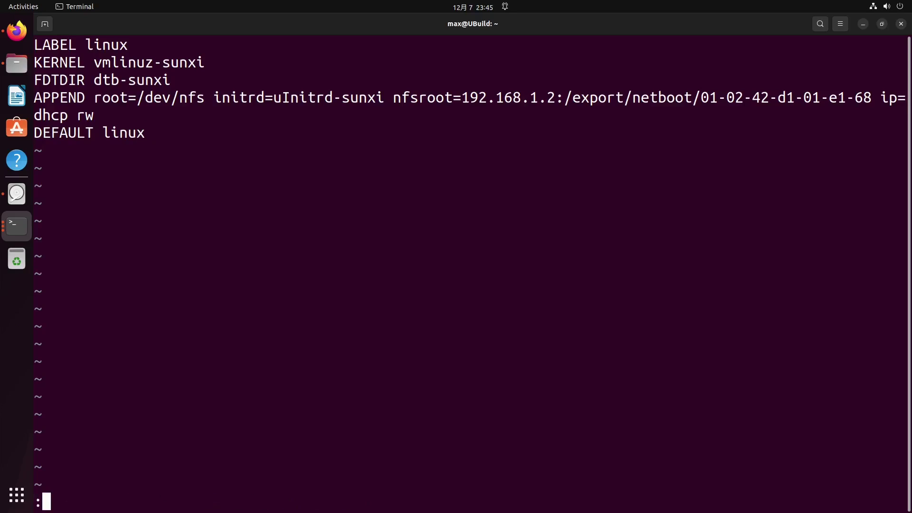
{"action": "key", "text": "Return"}
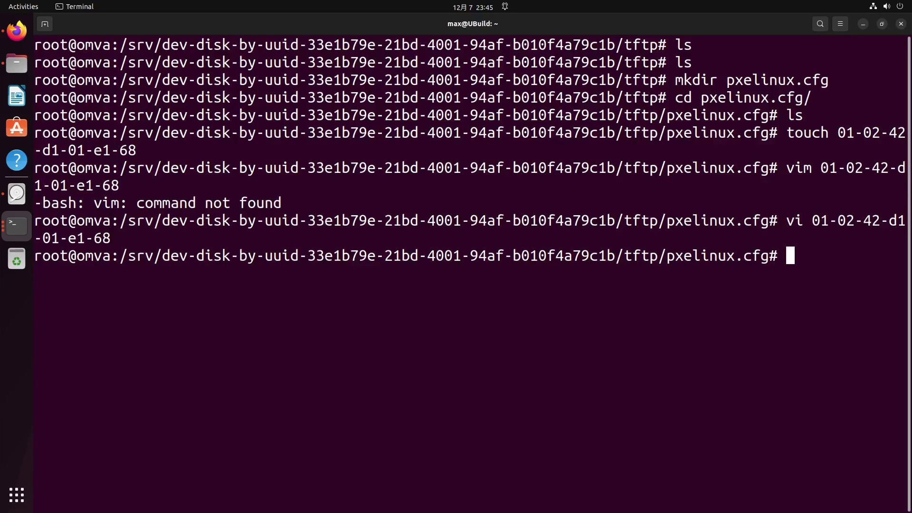
Create a 01-02-42-d1-01-e1-68 folder inside the tftp folder
{"action": "type", "text": "cd .."}
{"action": "key", "text": "Return"}
{"action": "type", "text": "l"}
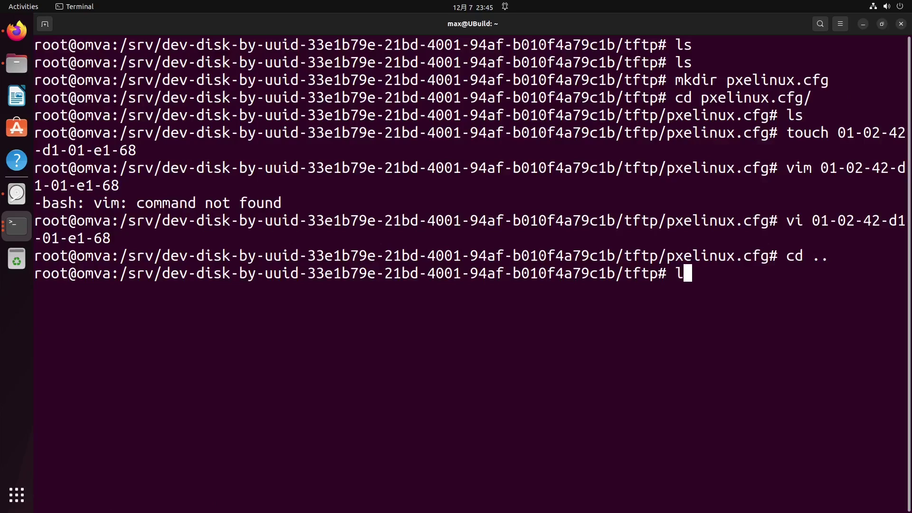
{"action": "type", "text": "s"}
{"action": "key", "text": "Return"}
{"action": "type", "text": "clear"}
{"action": "key", "text": "Return"}
{"action": "type", "text": "l"}
{"action": "type", "text": "01-02-42-d1-01-e1-68"}
{"action": "key", "text": "ctrl+c"}
{"action": "key", "text": "ctrl+c"}
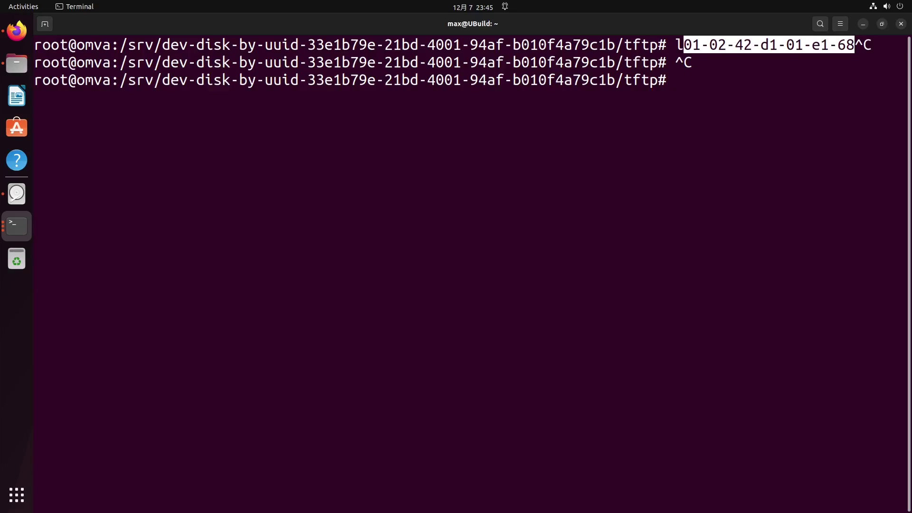
{"action": "type", "text": "ls"}
{"action": "key", "text": "Return"}
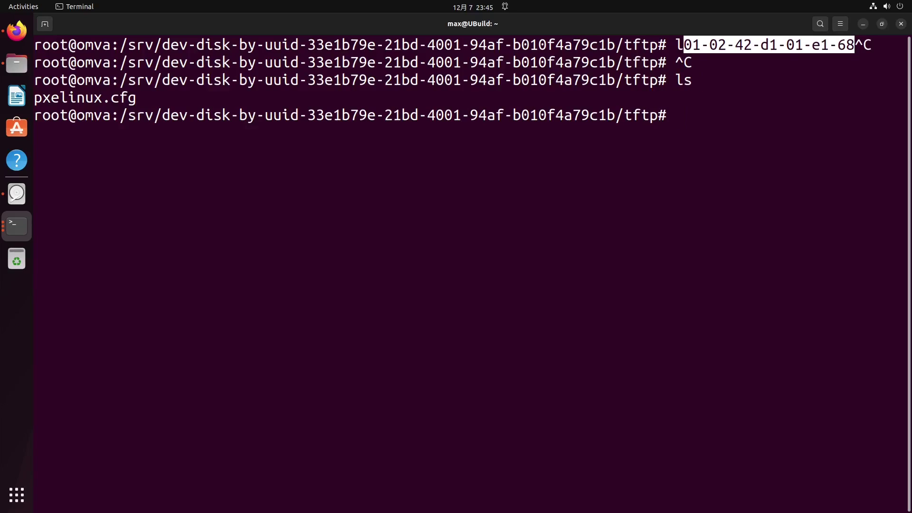
{"action": "type", "text": "mkdir"}
{"action": "key", "text": "ctrl+shift+v"}
{"action": "key", "text": "Return"}
Reopen the 01-02-42-d1-01-e1-68 boot config in pxelinux.cfg with vi
{"action": "type", "text": "cd px"}
{"action": "key", "text": "Tab"}
{"action": "key", "text": "Return"}
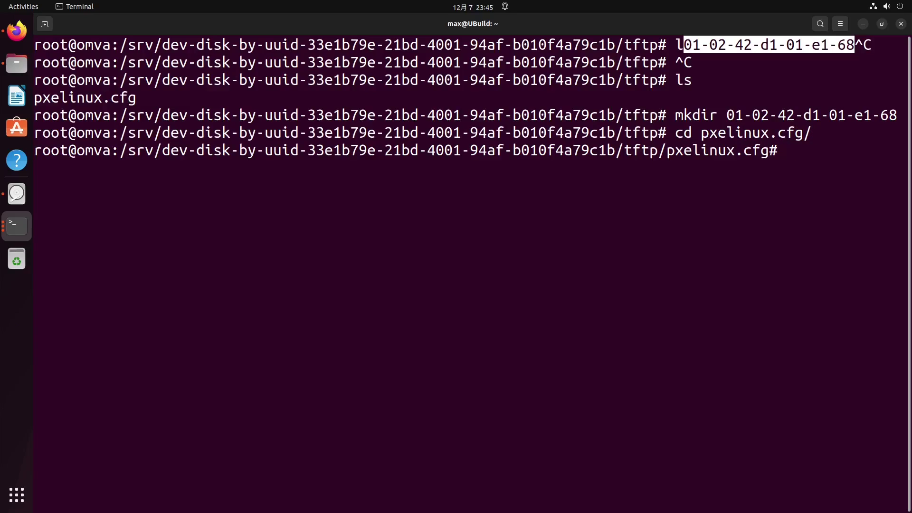
{"action": "type", "text": "vi px"}
{"action": "key", "text": "BackSpace"}
{"action": "type", "text": "0"}
{"action": "key", "text": "Tab"}
{"action": "key", "text": "Return"}
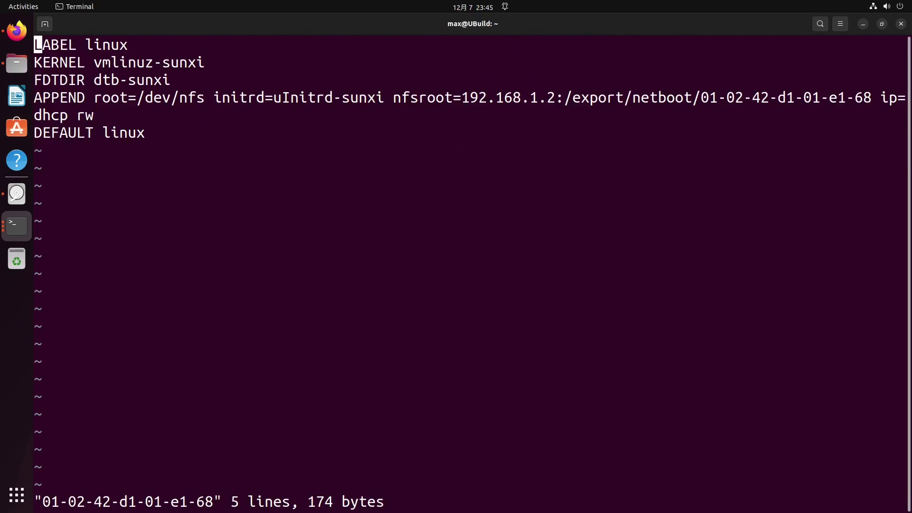
Prefix the KERNEL and FDTDIR paths with 01-02-42-d1-01-e1-68/
{"action": "key", "text": "Right"}
{"action": "key", "text": "Right"}
{"action": "key", "text": "Right"}
{"action": "key", "text": "Right"}
{"action": "key", "text": "Down"}
{"action": "key", "text": "Right"}
{"action": "key", "text": "Right"}
{"action": "type", "text": "i/"}
{"action": "key", "text": "ctrl+shift+v"}
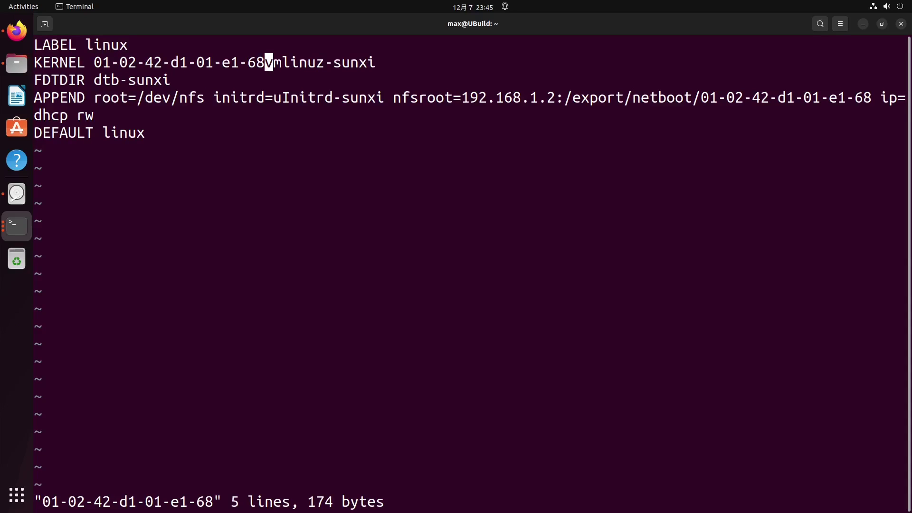
{"action": "key", "text": "Down"}
{"action": "key", "text": "Escape"}
{"action": "key", "text": "Left"}
{"action": "key", "text": "Left"}
{"action": "key", "text": "Left"}
{"action": "key", "text": "Left"}
{"action": "key", "text": "Left"}
{"action": "key", "text": "Left"}
{"action": "key", "text": "Left"}
{"action": "key", "text": "i"}
{"action": "key", "text": "ctrl+shift+v"}
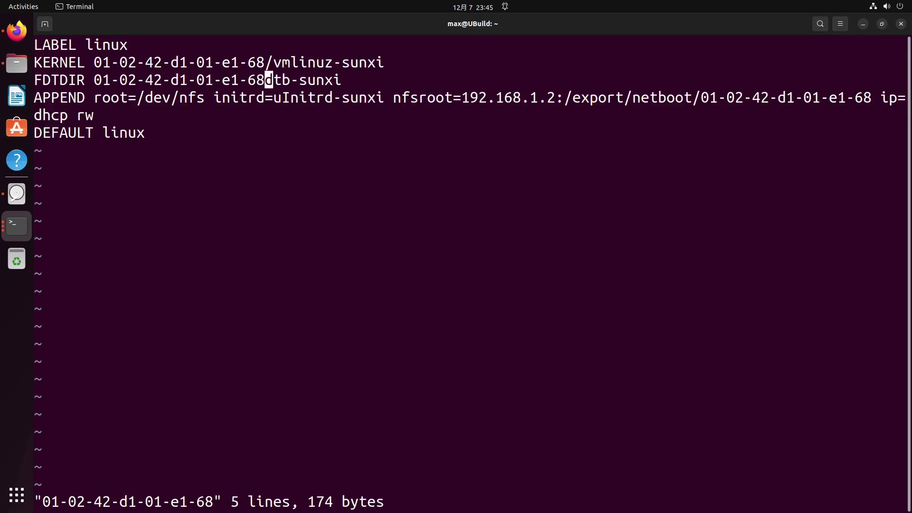
{"action": "type", "text": "/"}
{"action": "key", "text": "Down"}
{"action": "key", "text": "Escape"}
Prefix the uInitrd-sunxi path with 01-02-42-d1-01-e1-68/ and save with :wq
{"action": "key", "text": "Right"}
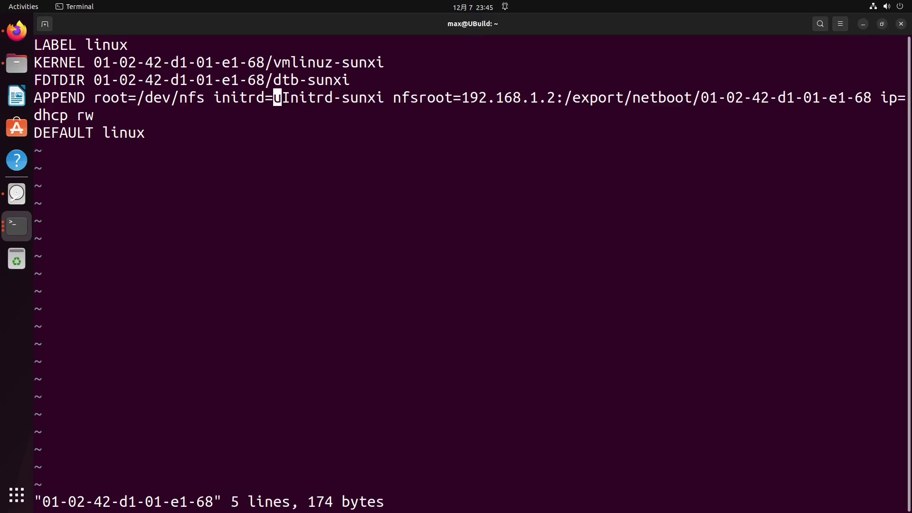
{"action": "key", "text": "i"}
{"action": "key", "text": "ctrl+shift+v"}
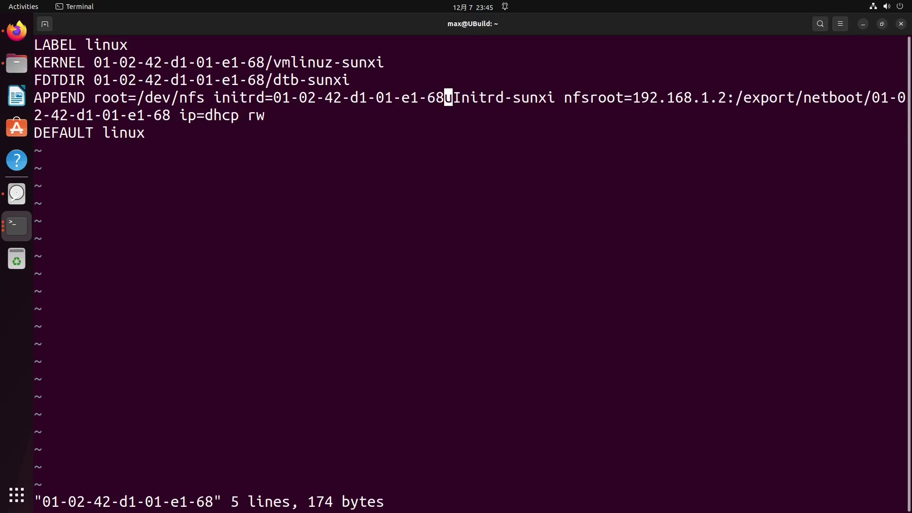
{"action": "type", "text": "/"}
{"action": "key", "text": "Escape"}
{"action": "type", "text": ":wq"}
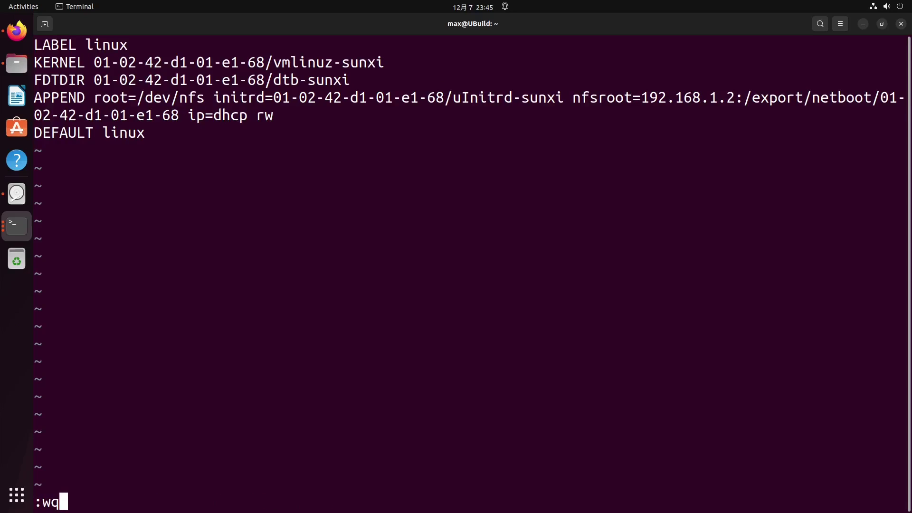
{"action": "key", "text": "Return"}
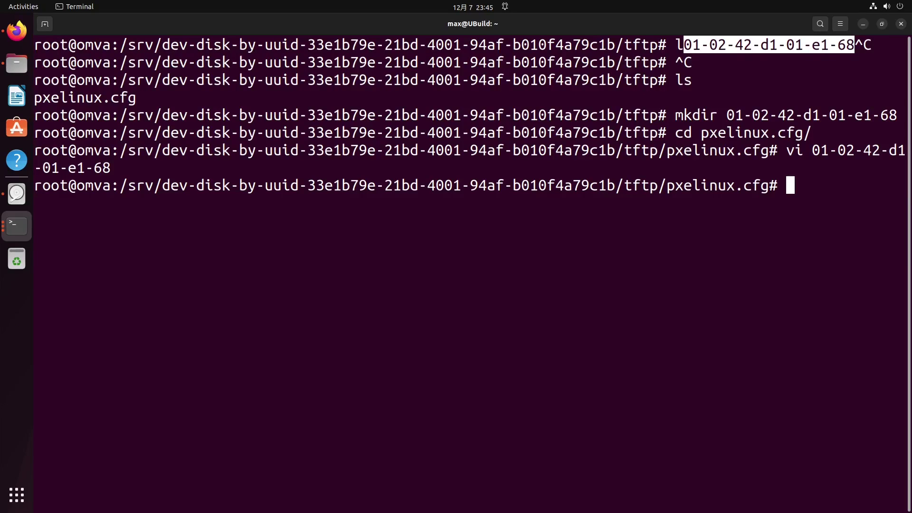
Move from pxelinux.cfg into the 01-02-42-d1-01-e1-68 folder
{"action": "type", "text": "cd .."}
{"action": "key", "text": "Return"}
{"action": "type", "text": "cd "}
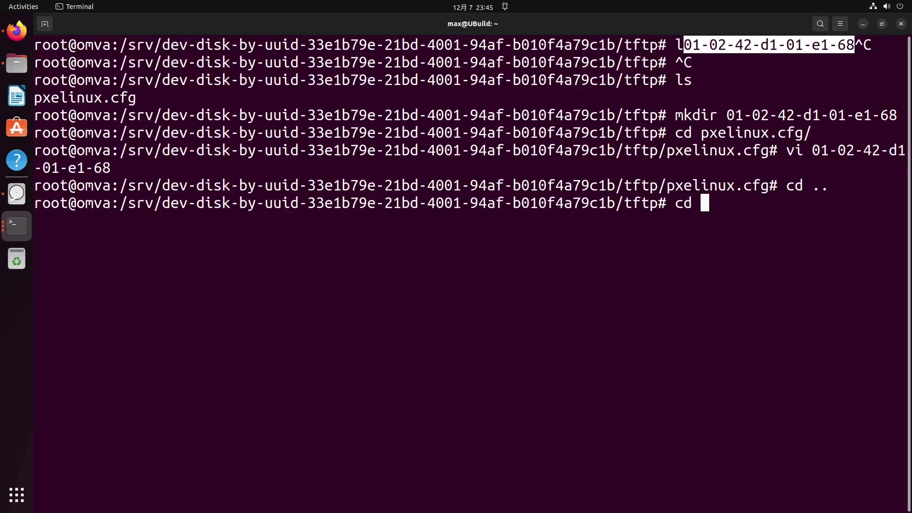
{"action": "type", "text": "0"}
{"action": "key", "text": "Tab"}
{"action": "key", "text": "Return"}
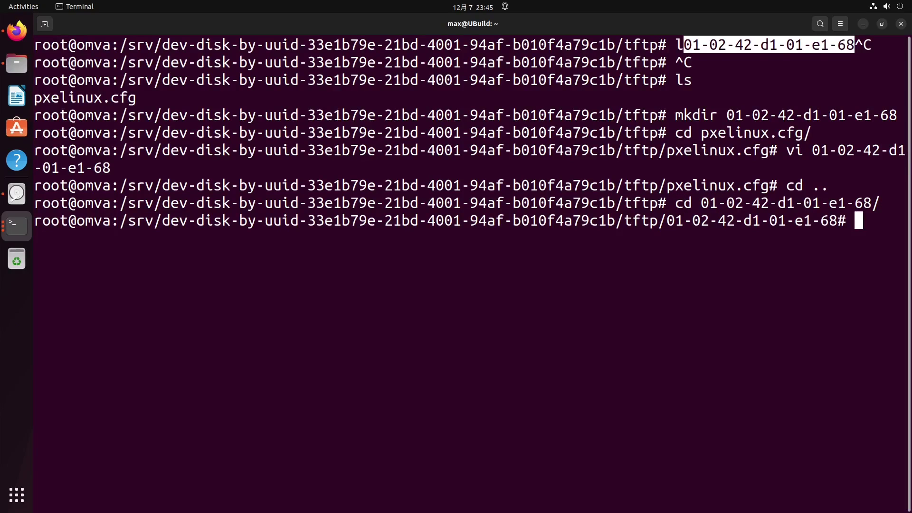
Recursively copy everything from /mnt/root/boot into this folder with cp -r, then list it
{"action": "type", "text": "cp /mnt/"}
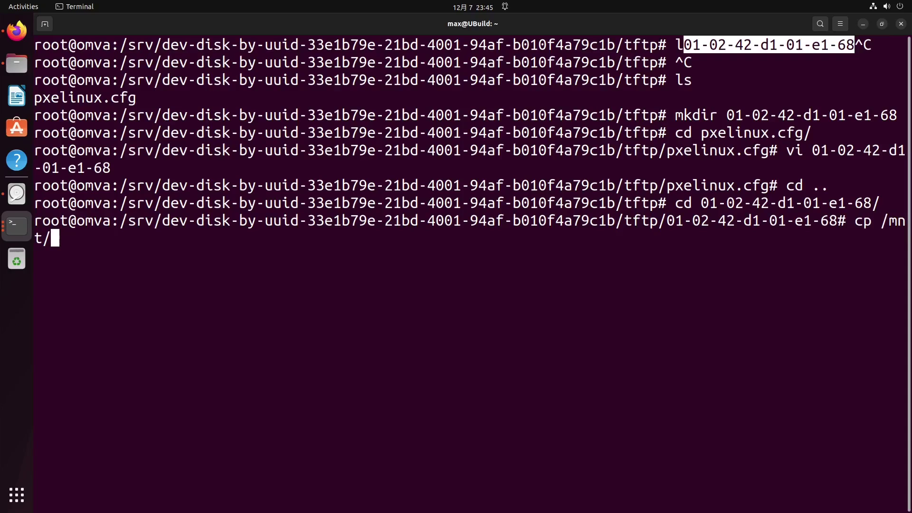
{"action": "type", "text": "root/boot/"}
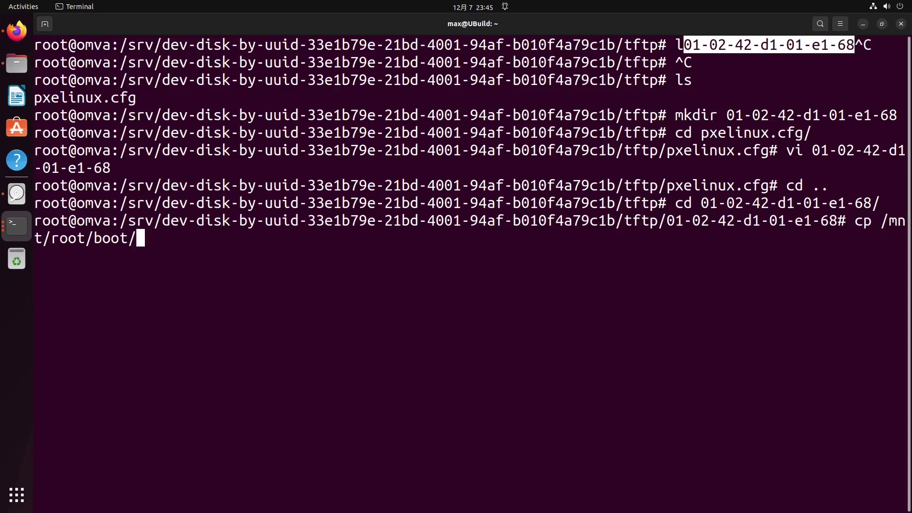
{"action": "key", "text": "Home"}
{"action": "key", "text": "Right"}
{"action": "key", "text": "Right"}
{"action": "type", "text": "-r"}
{"action": "key", "text": "End"}
{"action": "type", "text": "* ."}
{"action": "key", "text": "Return"}
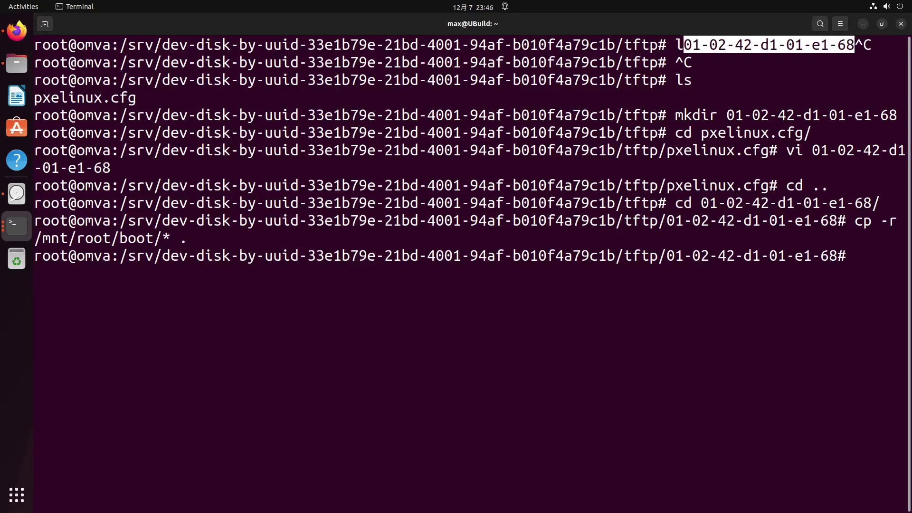
{"action": "type", "text": "ls"}
{"action": "key", "text": "Return"}
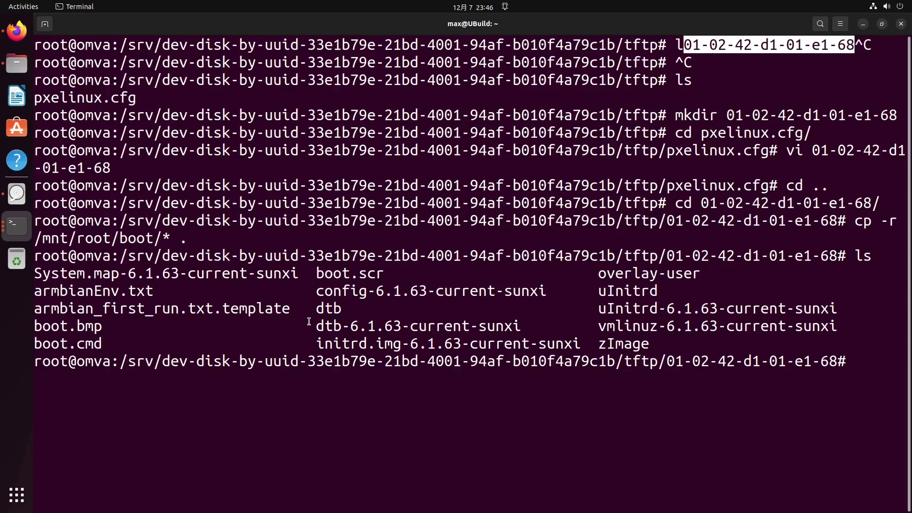
Copy the 6.1.63-current-sunxi version suffix from the file listing to the clipboard
{"action": "left_click_drag", "start_coordinate": [316, 328], "coordinate": [470, 329]}
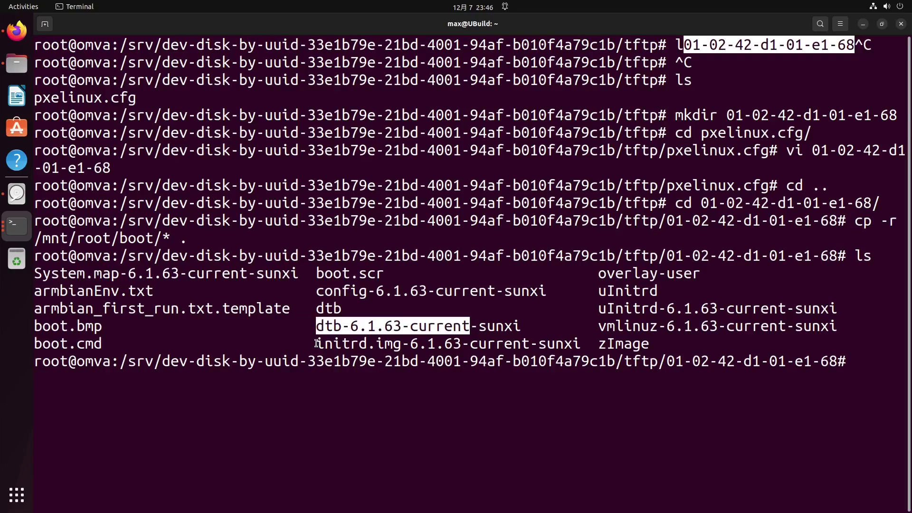
{"action": "left_click_drag", "start_coordinate": [317, 343], "coordinate": [522, 351]}
{"action": "left_click", "coordinate": [527, 338]}
{"action": "left_click_drag", "start_coordinate": [598, 326], "coordinate": [742, 331]}
{"action": "left_click_drag", "start_coordinate": [598, 308], "coordinate": [719, 315]}
{"action": "left_click", "coordinate": [674, 334]}
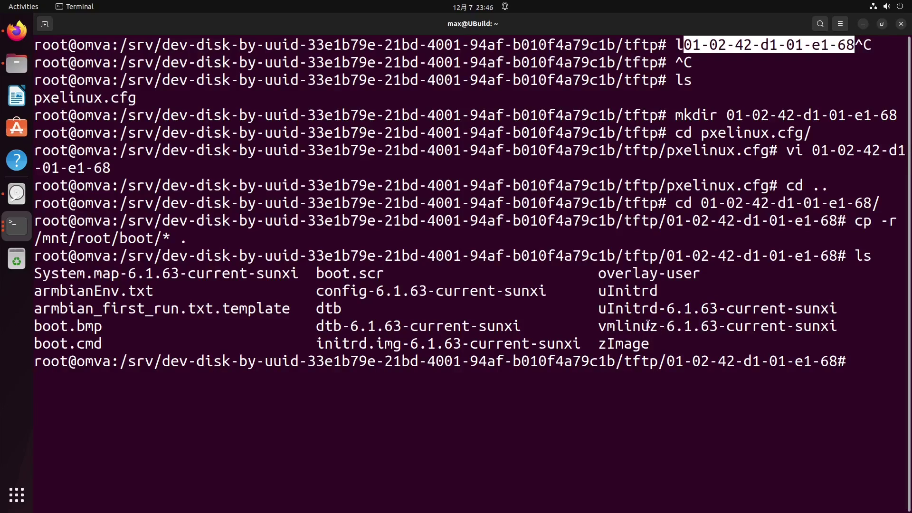
{"action": "double_click", "coordinate": [617, 311]}
{"action": "left_click", "coordinate": [665, 309]}
{"action": "left_click_drag", "start_coordinate": [666, 308], "coordinate": [836, 310]}
{"action": "right_click", "coordinate": [827, 312]}
{"action": "left_click", "coordinate": [846, 317]}
{"action": "left_click", "coordinate": [807, 311]}
List the copied boot files, go up to the tftp folder and clear the screen
{"action": "type", "text": "ls"}
{"action": "key", "text": "Return"}
{"action": "type", "text": "cd .."}
{"action": "key", "text": "Return"}
{"action": "type", "text": "clear"}
{"action": "key", "text": "Return"}
Enter the pxelinux.cfg folder and open boot config 01-02-42-d1-01-e1-68 in vi
{"action": "type", "text": "ls"}
{"action": "key", "text": "Return"}
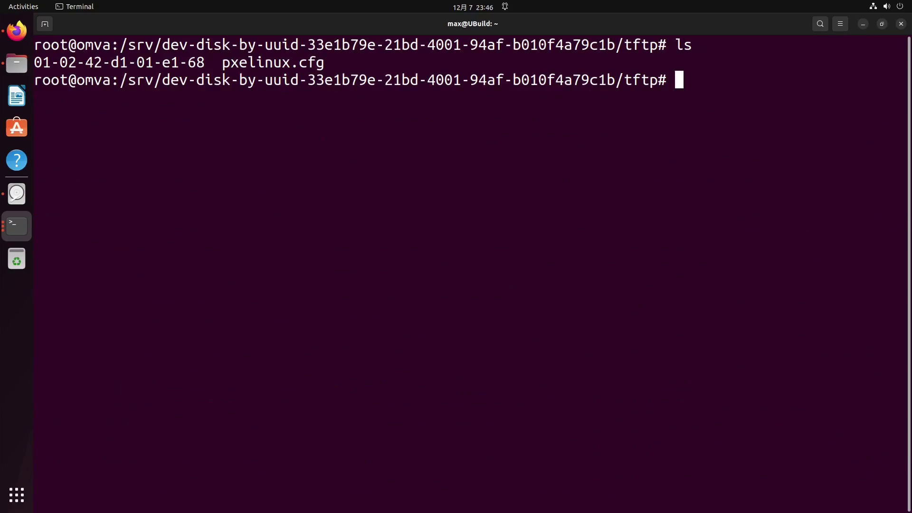
{"action": "type", "text": "cde"}
{"action": "key", "text": "BackSpace"}
{"action": "type", "text": "px"}
{"action": "key", "text": "Tab"}
{"action": "key", "text": "Return"}
{"action": "type", "text": "ls"}
{"action": "key", "text": "Return"}
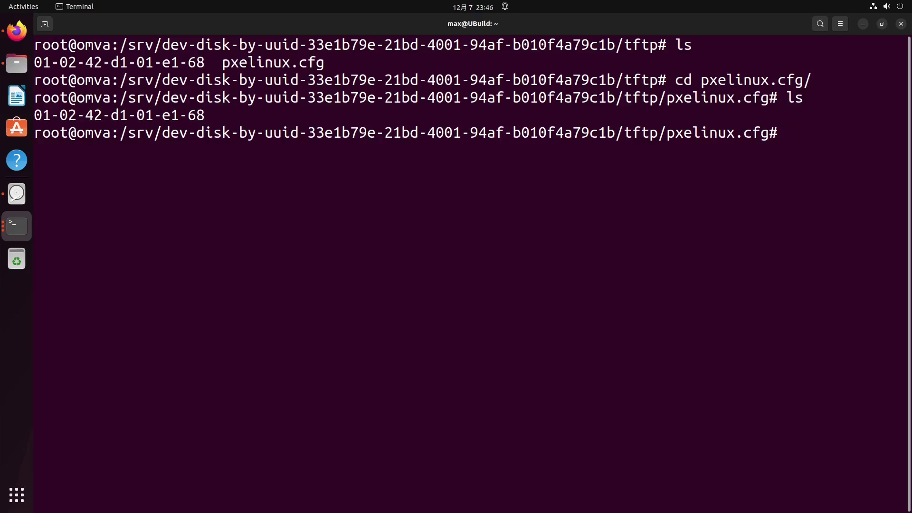
{"action": "type", "text": "cd"}
{"action": "key", "text": "BackSpace"}
{"action": "key", "text": "BackSpace"}
{"action": "type", "text": "vi 01"}
{"action": "key", "text": "Tab"}
{"action": "key", "text": "Return"}
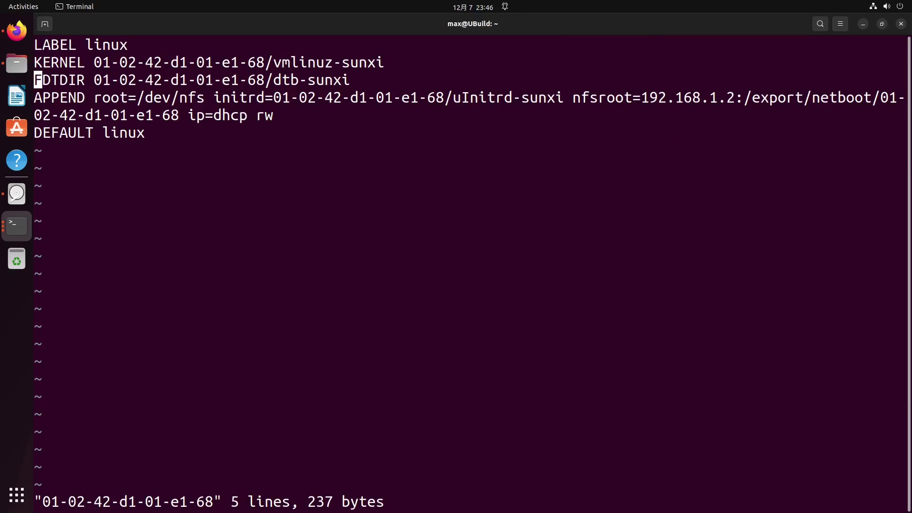
Rename the kernel on the KERNEL line to vmlinuz-6.1.63-current-sunxi
{"action": "key", "text": "Right"}
{"action": "key", "text": "Right"}
{"action": "key", "text": "Right"}
{"action": "key", "text": "Right"}
{"action": "key", "text": "Right"}
{"action": "key", "text": "Right"}
{"action": "key", "text": "Right"}
{"action": "key", "text": "Right"}
{"action": "key", "text": "Right"}
{"action": "key", "text": "Right"}
{"action": "key", "text": "Right"}
{"action": "key", "text": "Right"}
{"action": "key", "text": "Right"}
{"action": "key", "text": "Right"}
{"action": "key", "text": "Right"}
{"action": "key", "text": "Right"}
{"action": "key", "text": "Right"}
{"action": "key", "text": "Right"}
{"action": "key", "text": "Right"}
{"action": "key", "text": "Right"}
{"action": "key", "text": "Right"}
{"action": "key", "text": "Right"}
{"action": "key", "text": "Right"}
{"action": "key", "text": "Right"}
{"action": "key", "text": "Right"}
{"action": "key", "text": "Right"}
{"action": "key", "text": "Right"}
{"action": "key", "text": "Right"}
{"action": "key", "text": "Right"}
{"action": "key", "text": "Right"}
{"action": "key", "text": "Right"}
{"action": "key", "text": "Right"}
{"action": "key", "text": "Right"}
{"action": "key", "text": "Right"}
{"action": "key", "text": "Right"}
{"action": "key", "text": "Right"}
{"action": "key", "text": "x"}
{"action": "key", "text": "x"}
{"action": "key", "text": "x"}
{"action": "key", "text": "x"}
{"action": "key", "text": "x"}
{"action": "key", "text": "x"}
{"action": "key", "text": "x"}
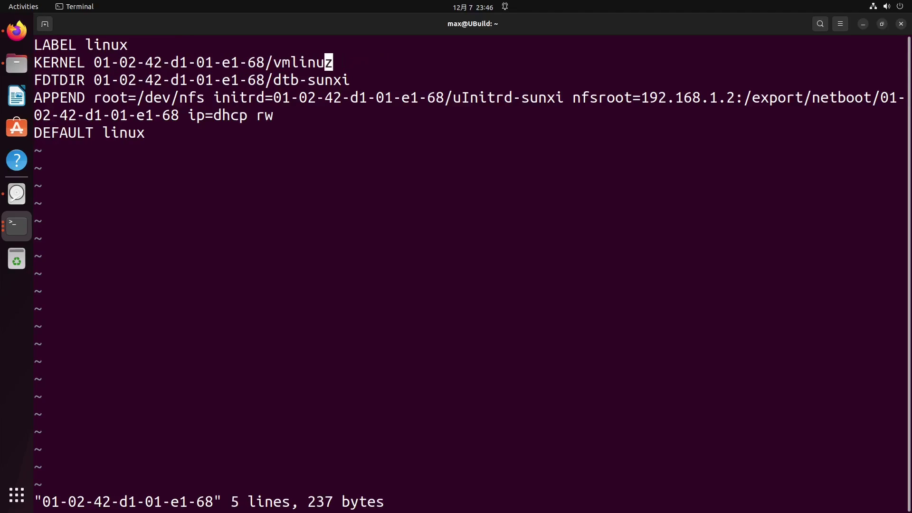
{"action": "type", "text": "z"}
{"action": "key", "text": "ctrl+shift+v"}
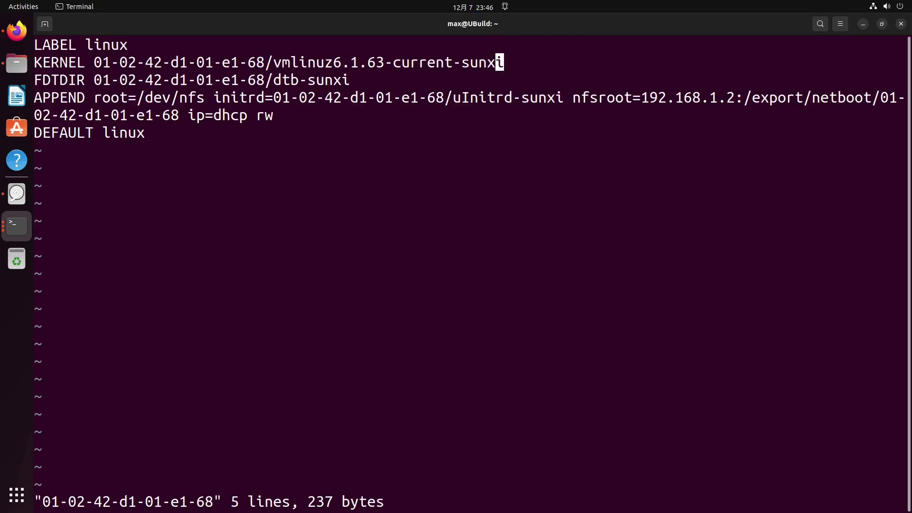
{"action": "key", "text": "Left"}
{"action": "key", "text": "Left"}
{"action": "key", "text": "Left"}
{"action": "key", "text": "Left"}
{"action": "key", "text": "Left"}
{"action": "key", "text": "Left"}
{"action": "key", "text": "Left"}
{"action": "key", "text": "Left"}
{"action": "key", "text": "Left"}
{"action": "key", "text": "Left"}
{"action": "key", "text": "Left"}
{"action": "key", "text": "Left"}
{"action": "key", "text": "Left"}
{"action": "key", "text": "Left"}
{"action": "key", "text": "Left"}
{"action": "key", "text": "Left"}
{"action": "key", "text": "Left"}
{"action": "key", "text": "Left"}
{"action": "key", "text": "Left"}
{"action": "key", "text": "Left"}
{"action": "key", "text": "Right"}
{"action": "type", "text": "i-"}
{"action": "key", "text": "Escape"}
Change the FDTDIR dtb name to dtb-6.1.63-current-sunxi
{"action": "key", "text": "Down"}
{"action": "key", "text": "Left"}
{"action": "key", "text": "Left"}
{"action": "key", "text": "Left"}
{"action": "key", "text": "x"}
{"action": "key", "text": "x"}
{"action": "key", "text": "x"}
{"action": "key", "text": "x"}
{"action": "key", "text": "x"}
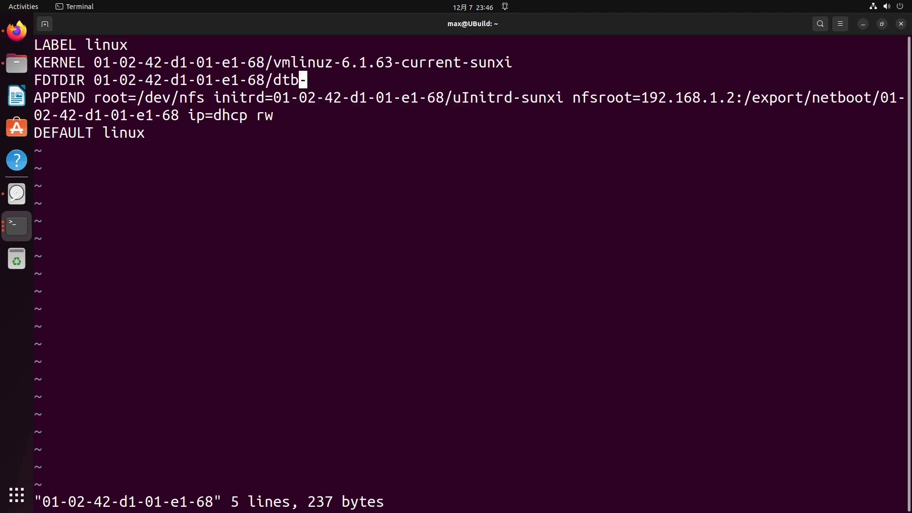
{"action": "type", "text": "OF"}
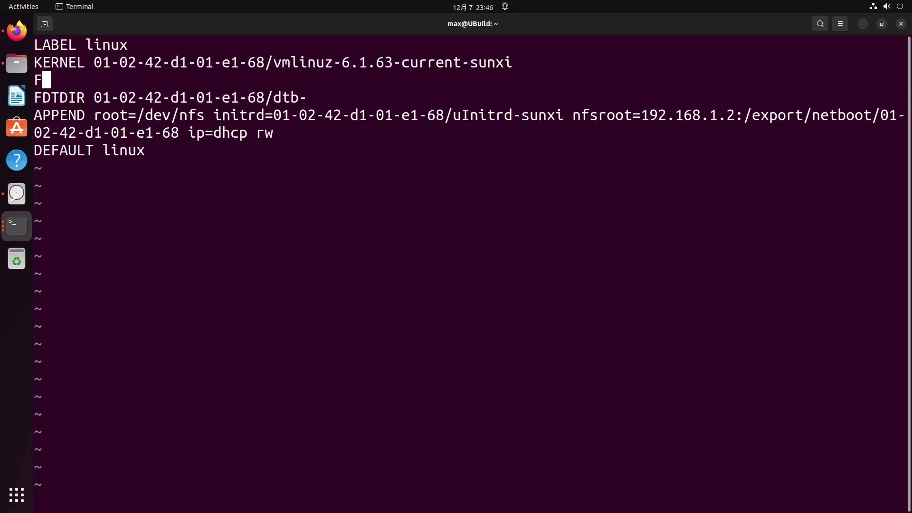
{"action": "key", "text": "d"}
{"action": "key", "text": "d"}
{"action": "key", "text": "Right"}
{"action": "key", "text": "Right"}
{"action": "key", "text": "Right"}
{"action": "key", "text": "Right"}
{"action": "key", "text": "Right"}
{"action": "key", "text": "Right"}
{"action": "key", "text": "Right"}
{"action": "key", "text": "Right"}
{"action": "key", "text": "Right"}
{"action": "key", "text": "Right"}
{"action": "key", "text": "Right"}
{"action": "key", "text": "Right"}
{"action": "key", "text": "Right"}
{"action": "key", "text": "Right"}
{"action": "key", "text": "Right"}
{"action": "key", "text": "Right"}
{"action": "key", "text": "Right"}
{"action": "key", "text": "Right"}
{"action": "key", "text": "Right"}
{"action": "key", "text": "Right"}
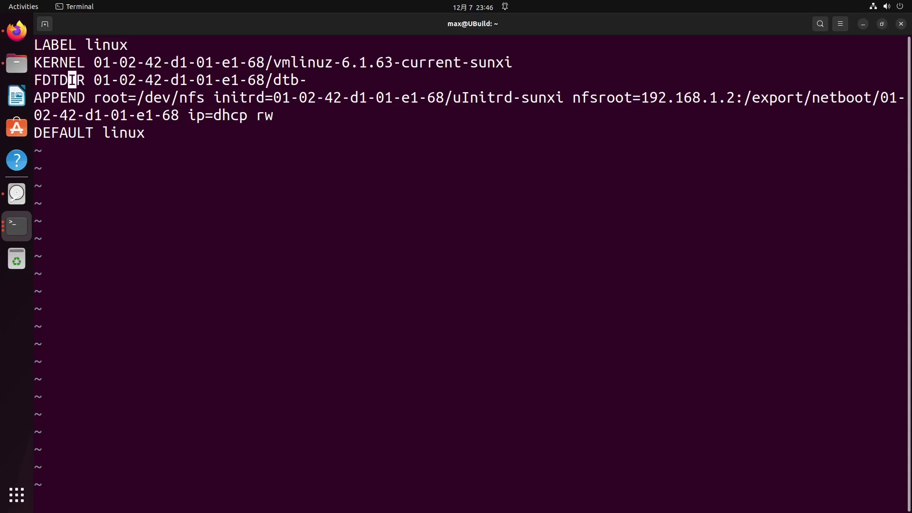
{"action": "key", "text": "Right"}
{"action": "key", "text": "Right"}
{"action": "key", "text": "Right"}
{"action": "key", "text": "Right"}
{"action": "key", "text": "Right"}
{"action": "key", "text": "Right"}
{"action": "key", "text": "Right"}
{"action": "key", "text": "Right"}
{"action": "key", "text": "Right"}
{"action": "key", "text": "Right"}
{"action": "key", "text": "a"}
{"action": "key", "text": "ctrl+shift+v"}
{"action": "key", "text": "Escape"}
Change the initrd name on the APPEND line to uInitrd-6.1.63-current-sunxi
{"action": "key", "text": "Down"}
{"action": "key", "text": "Right"}
{"action": "key", "text": "Right"}
{"action": "key", "text": "Right"}
{"action": "key", "text": "Right"}
{"action": "key", "text": "Right"}
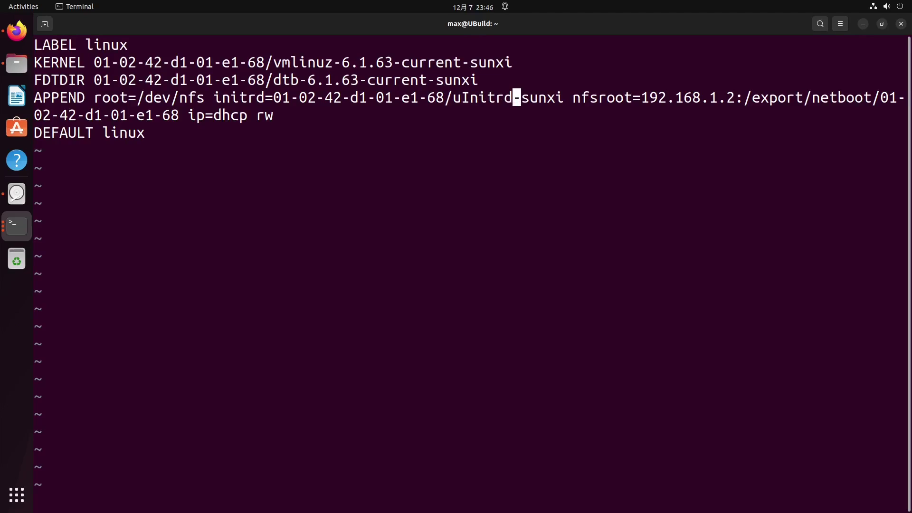
{"action": "key", "text": "Right"}
{"action": "key", "text": "x"}
{"action": "key", "text": "x"}
{"action": "key", "text": "x"}
{"action": "key", "text": "x"}
{"action": "key", "text": "x"}
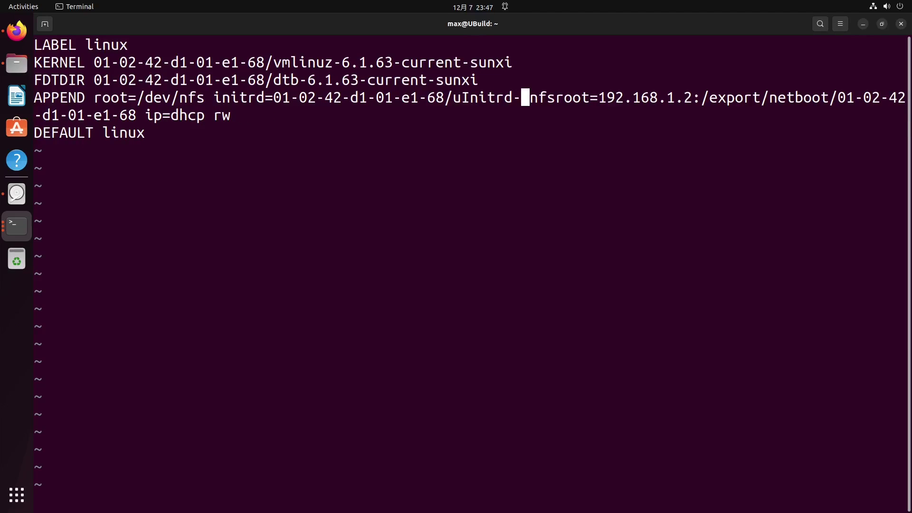
{"action": "key", "text": "a"}
{"action": "key", "text": "ctrl+shift+v"}
{"action": "key", "text": "Escape"}
Save the boot config with :w and quit vi with :q
{"action": "type", "text": ":w"}
{"action": "key", "text": "Return"}
{"action": "type", "text": ":q"}
{"action": "key", "text": "Return"}
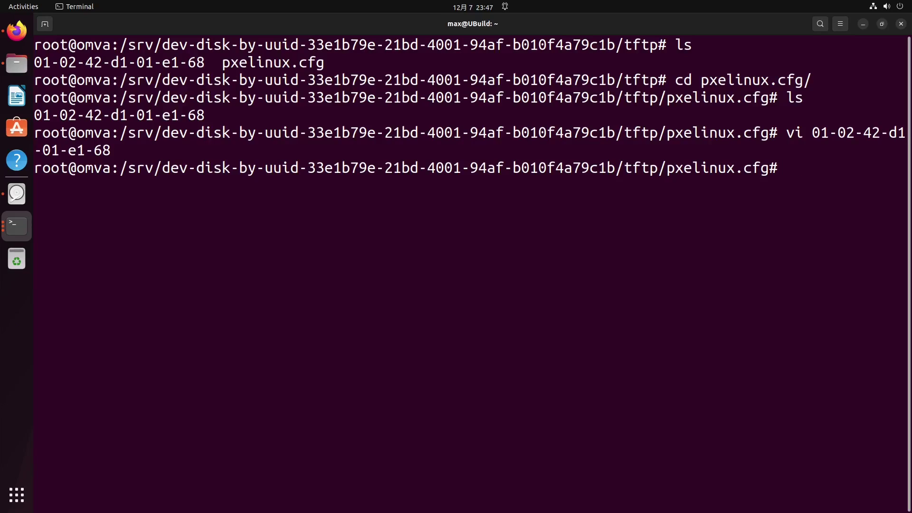
Go up to the disk's top folder and into the netboot folder, listing its contents
{"action": "type", "text": "cd .."}
{"action": "key", "text": "Return"}
{"action": "type", "text": "ls"}
{"action": "key", "text": "Return"}
{"action": "type", "text": "cd .."}
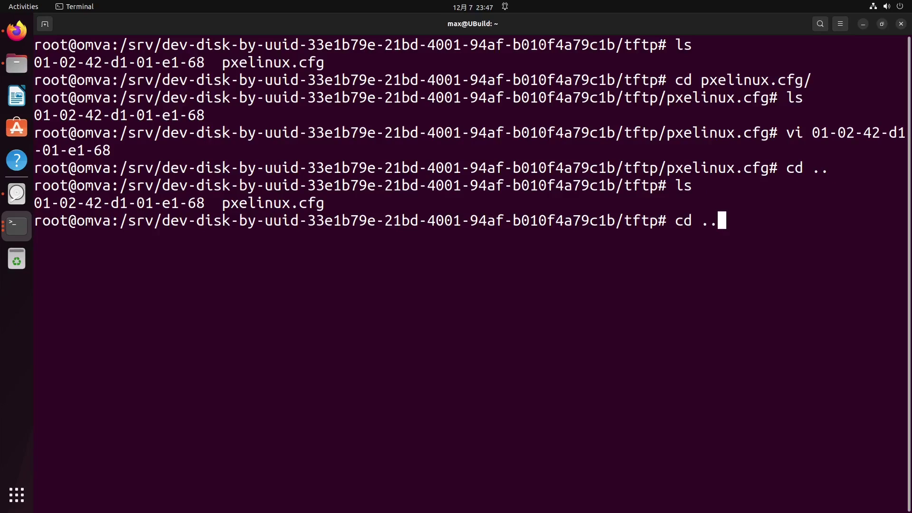
{"action": "key", "text": "Return"}
{"action": "type", "text": "cd net"}
{"action": "key", "text": "Tab"}
{"action": "key", "text": "Return"}
{"action": "type", "text": "ls"}
{"action": "key", "text": "Return"}
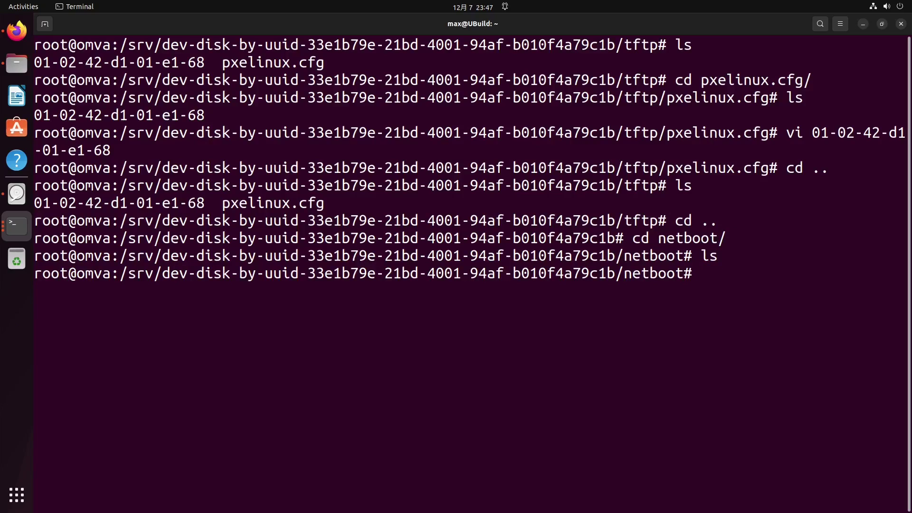
Create a folder named 01-02-42-d1-01-e1-68 inside netboot with mkdir
{"action": "double_click", "coordinate": [142, 62]}
{"action": "right_click", "coordinate": [144, 67]}
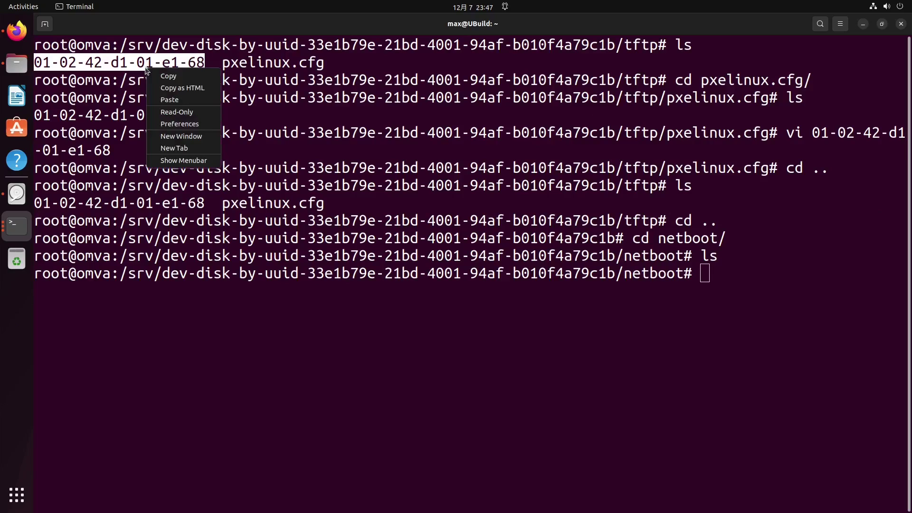
{"action": "left_click", "coordinate": [164, 76]}
{"action": "left_click", "coordinate": [507, 114]}
{"action": "key", "text": "ctrl+shift+v"}
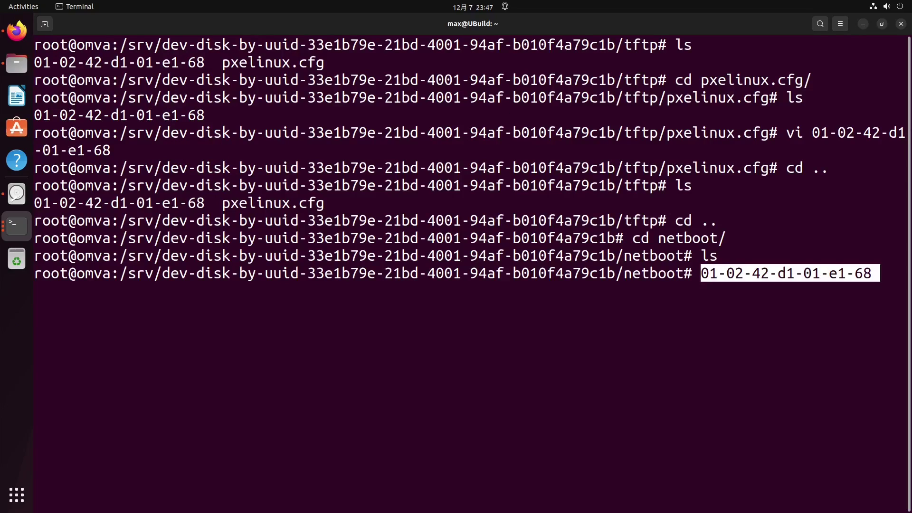
{"action": "key", "text": "Return"}
{"action": "type", "text": "cd 0"}
{"action": "key", "text": "ctrl+c"}
{"action": "type", "text": "mkdir"}
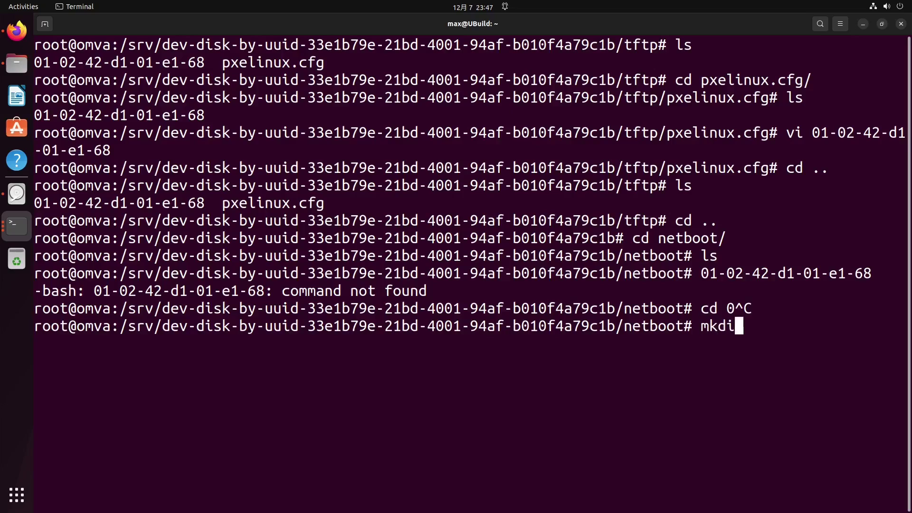
{"action": "key", "text": "ctrl+shift+v"}
{"action": "key", "text": "Return"}
Clear the screen and change into the 01-02-42-d1-01-e1-68 folder
{"action": "type", "text": "clear"}
{"action": "key", "text": "Return"}
{"action": "type", "text": "ls"}
{"action": "key", "text": "Return"}
{"action": "type", "text": "cd 0"}
{"action": "key", "text": "Tab"}
{"action": "key", "text": "Return"}
{"action": "type", "text": "ls"}
{"action": "key", "text": "Return"}
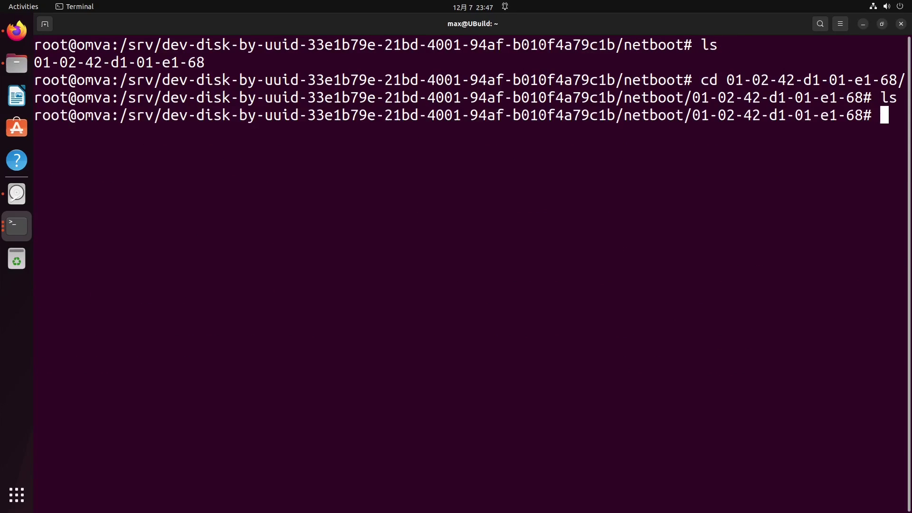
Copy everything from /mnt/root into the folder with cp -r and list the result
{"action": "type", "text": "cp /mn"}
{"action": "key", "text": "ctrl+c"}
{"action": "type", "text": "cp -r /mnt/"}
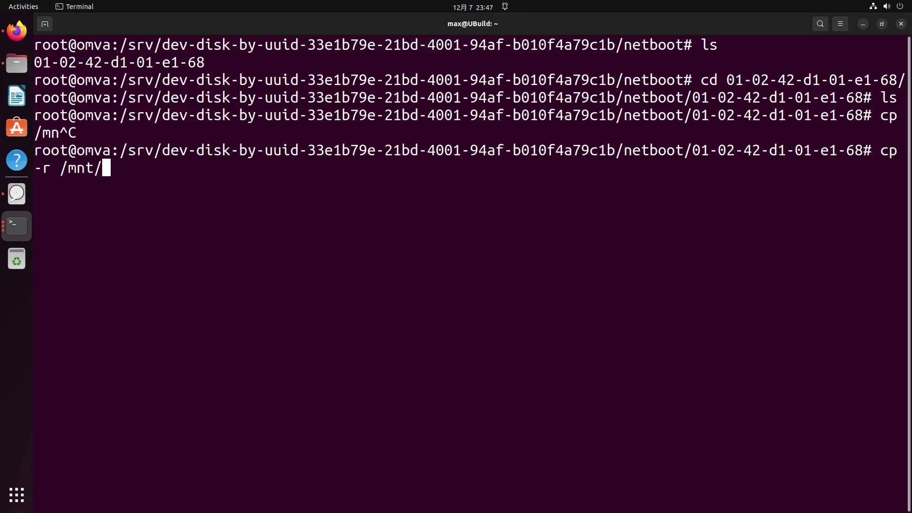
{"action": "type", "text": "root/"}
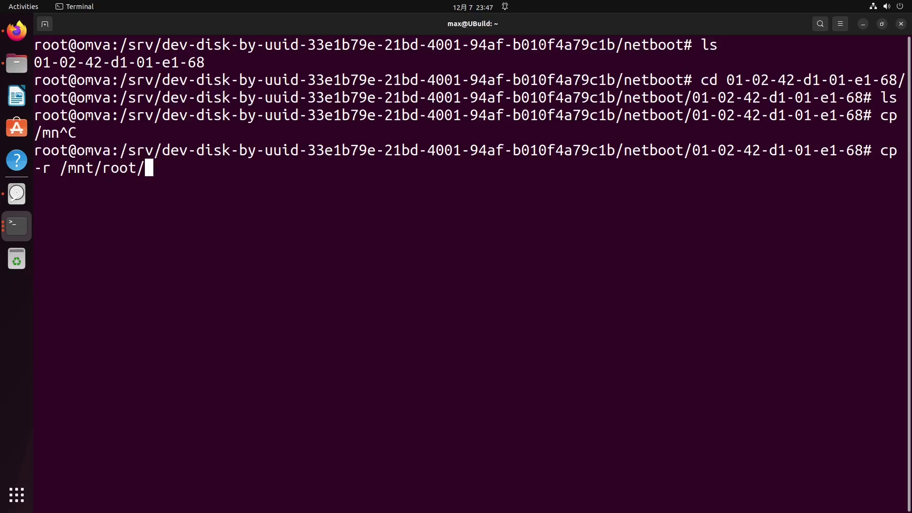
{"action": "type", "text": "* ."}
{"action": "key", "text": "Return"}
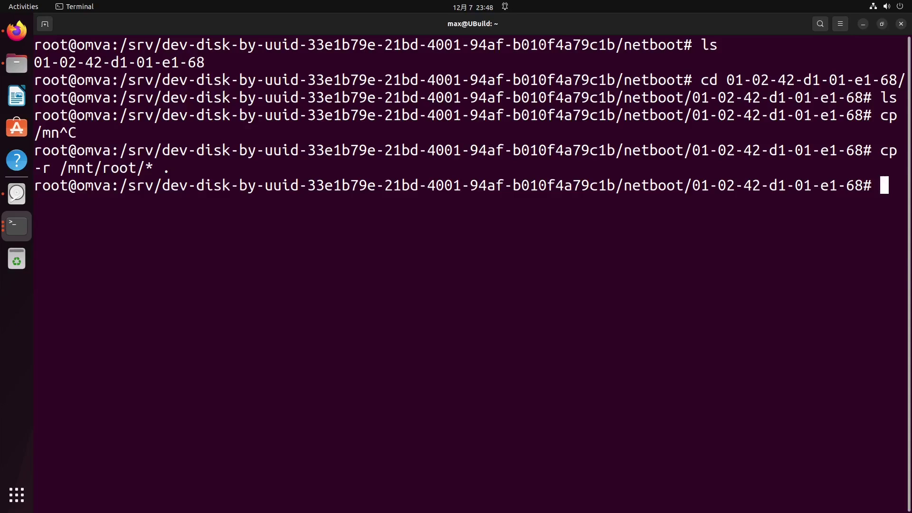
{"action": "type", "text": "ls"}
{"action": "key", "text": "Return"}
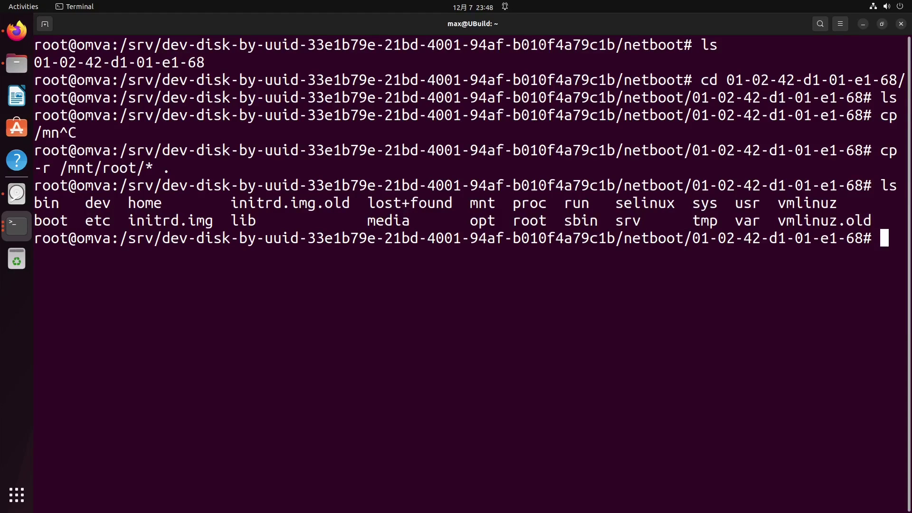
Prefix the UUID line in etc/fstab with #, save with :wq, then clear the screen
{"action": "type", "text": "clear"}
{"action": "key", "text": "Return"}
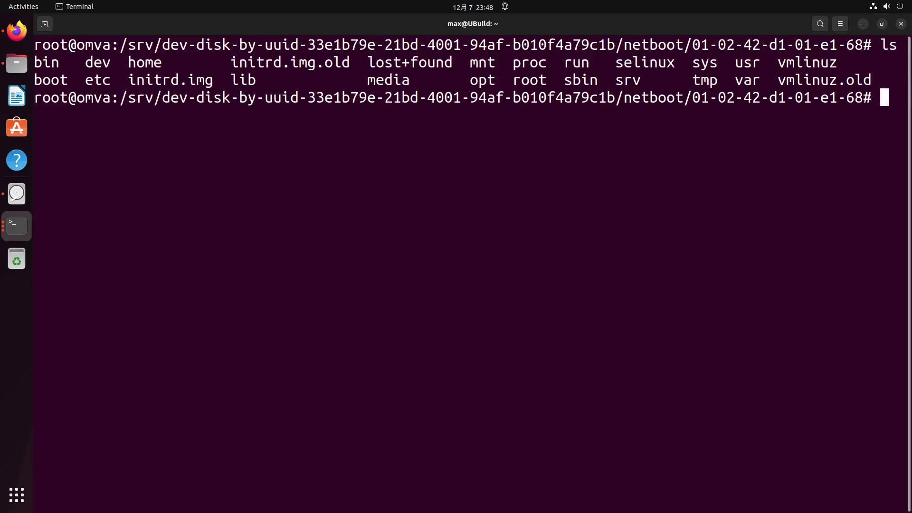
{"action": "type", "text": "vietc/fs"}
{"action": "key", "text": "Tab"}
{"action": "key", "text": "Return"}
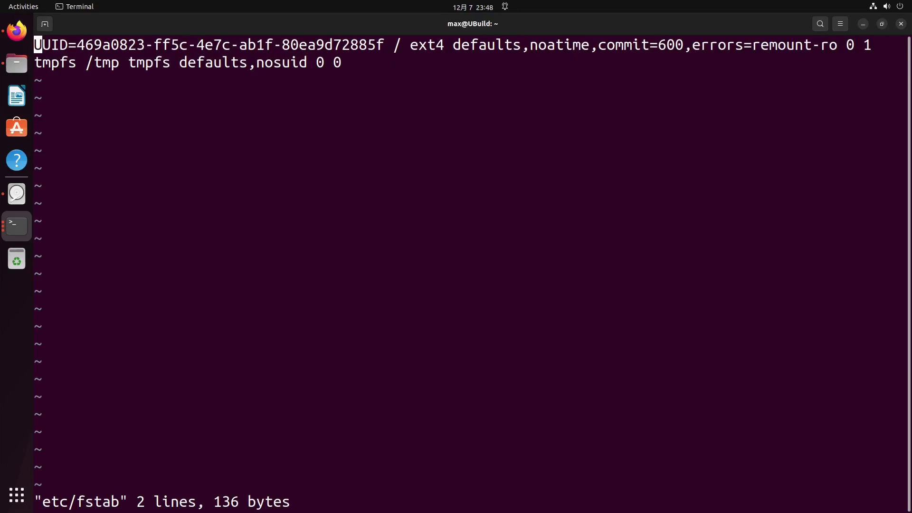
{"action": "type", "text": "i#"}
{"action": "key", "text": "Escape"}
{"action": "type", "text": ":"}
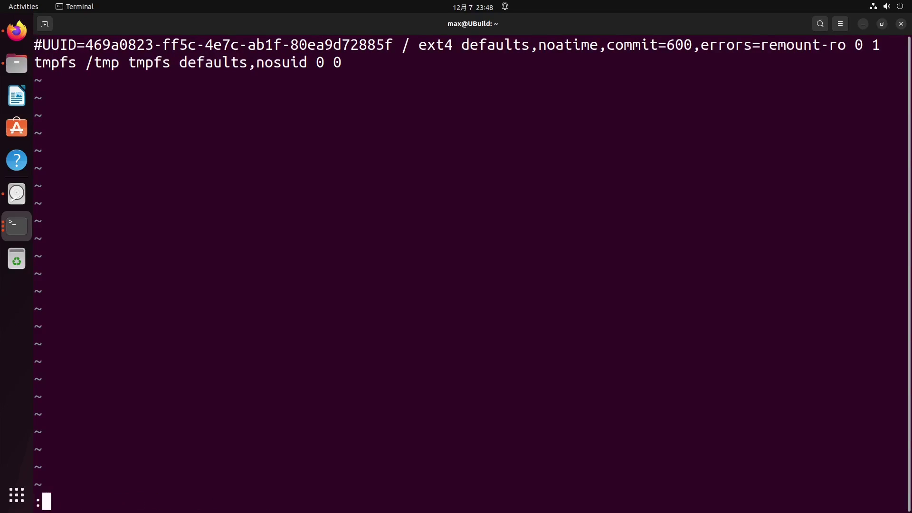
{"action": "type", "text": "wq"}
{"action": "key", "text": "Return"}
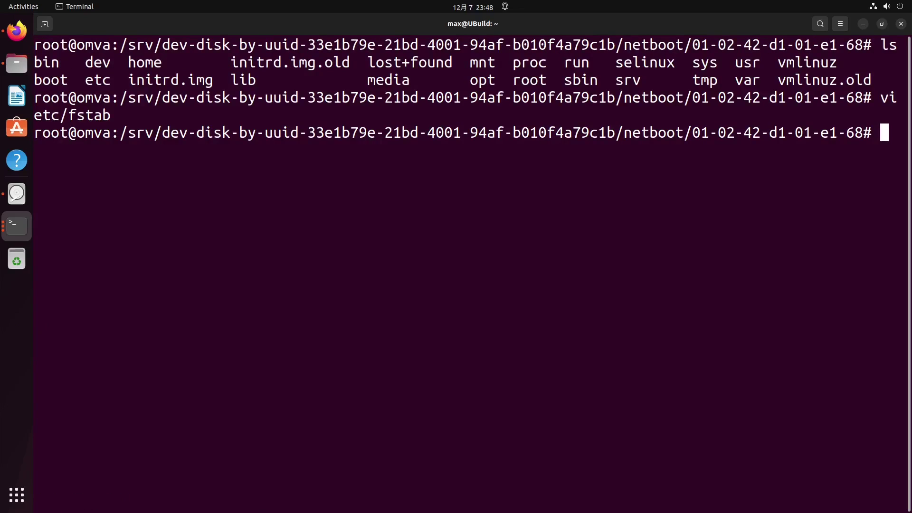
{"action": "type", "text": "clera"}
{"action": "key", "text": "Return"}
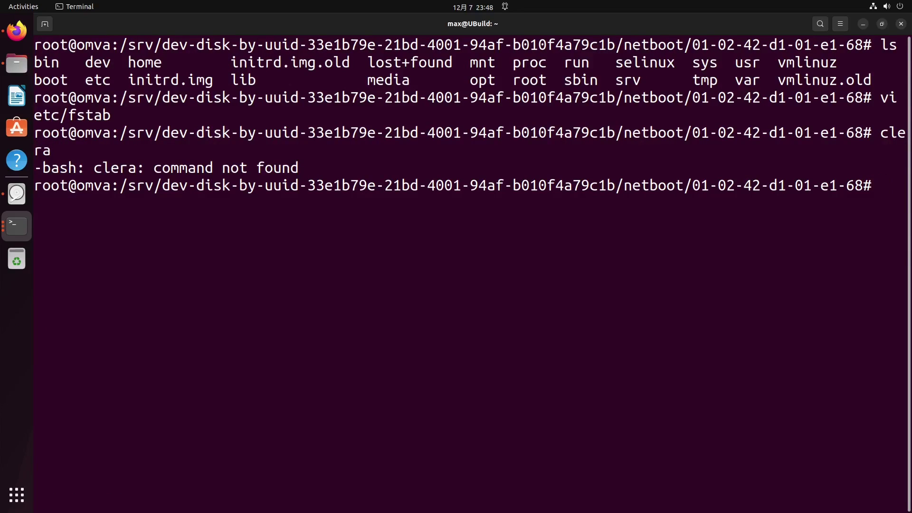
{"action": "type", "text": "clear"}
{"action": "key", "text": "Return"}
Switch to the minicom console and run boot at the U-Boot prompt to netboot Armbian
{"action": "key", "text": "alt+grave"}
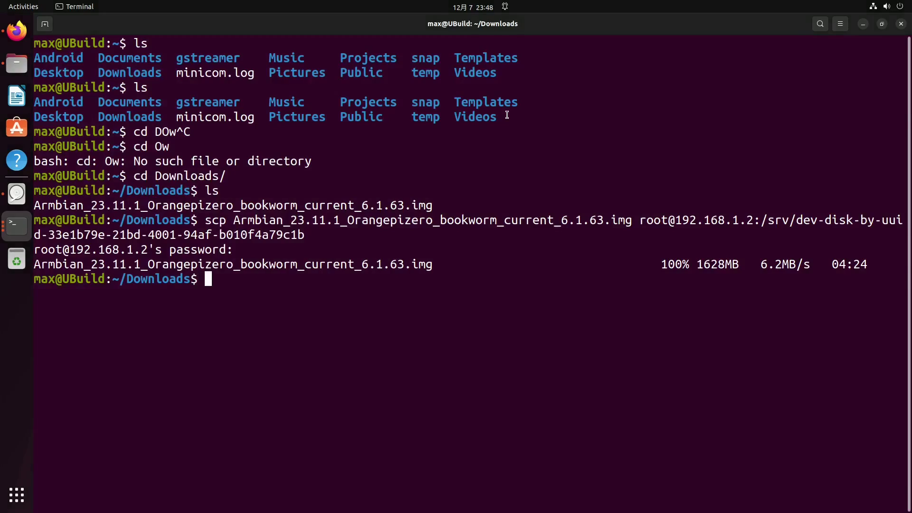
{"action": "key", "text": "alt+grave"}
{"action": "key", "text": "alt+grave"}
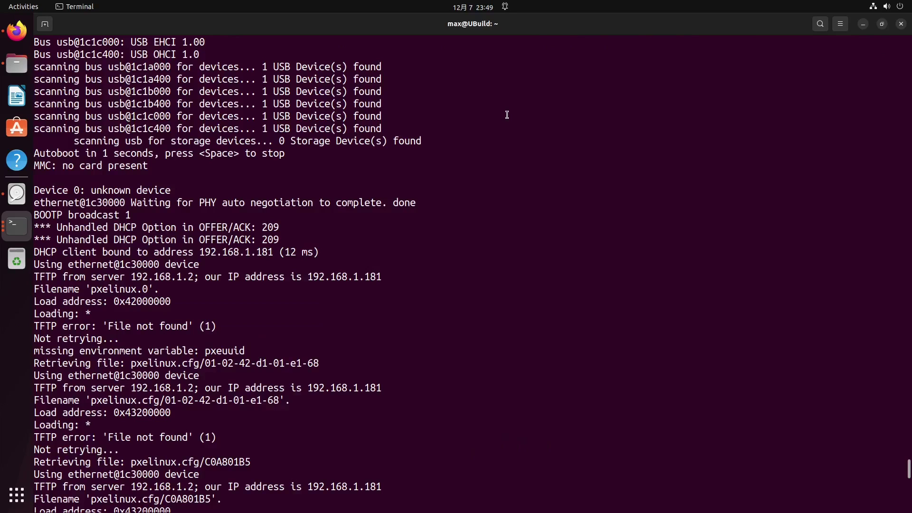
{"action": "key", "text": "Return"}
{"action": "key", "text": "Return"}
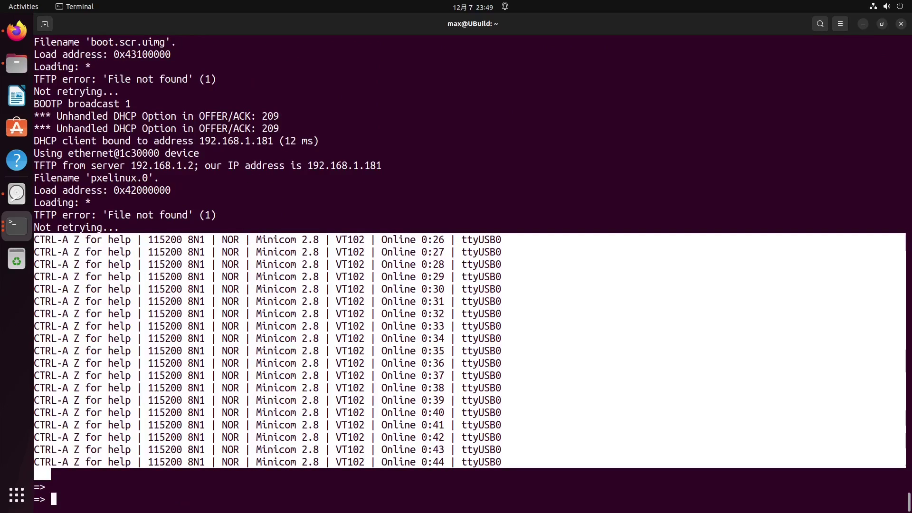
{"action": "type", "text": "reboot"}
{"action": "key", "text": "Return"}
{"action": "type", "text": "he"}
{"action": "key", "text": "BackSpace"}
{"action": "key", "text": "BackSpace"}
{"action": "type", "text": "boot"}
{"action": "key", "text": "Return"}
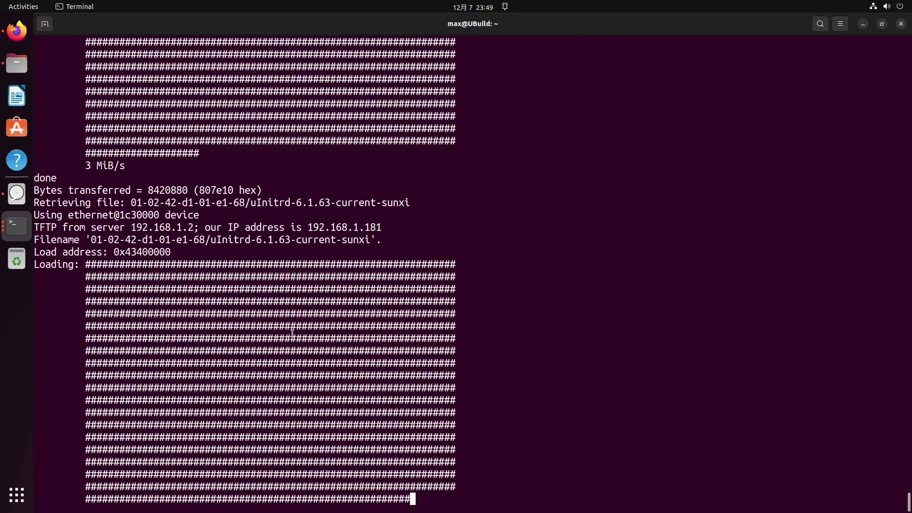
{"action": "scroll", "coordinate": [207, 241], "scroll_direction": "up", "scroll_amount": 10}
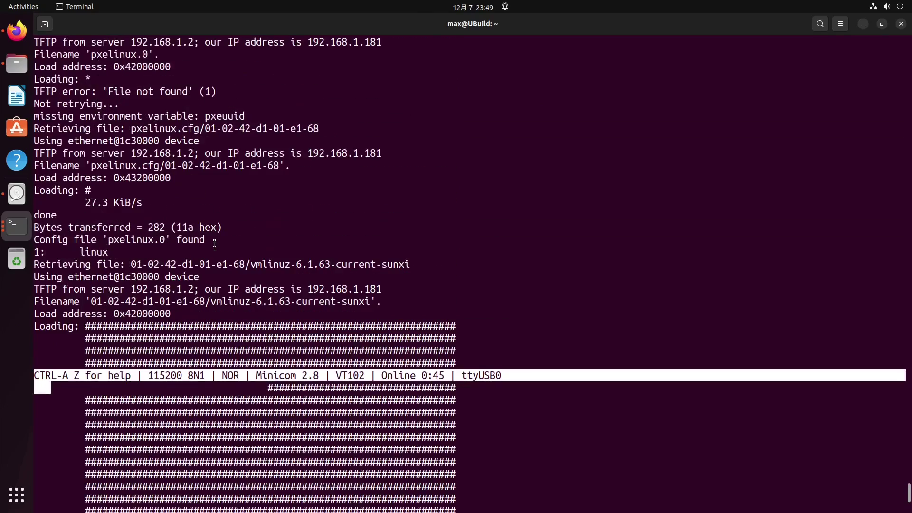
{"action": "scroll", "coordinate": [238, 303], "scroll_direction": "down", "scroll_amount": 10}
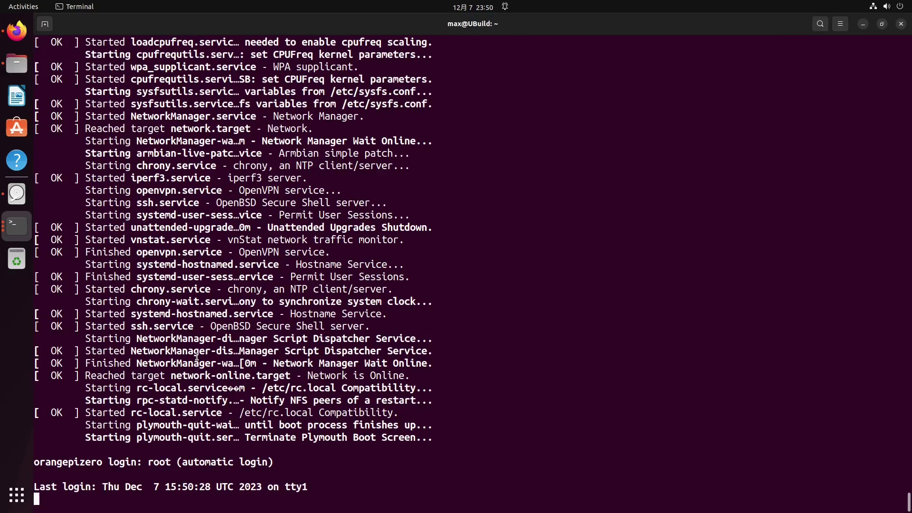
Tile the serial console left and SSH terminal right, then monitor enp2s0 traffic with bmon
{"action": "key", "text": "super+Left"}
{"action": "left_click", "coordinate": [644, 209]}
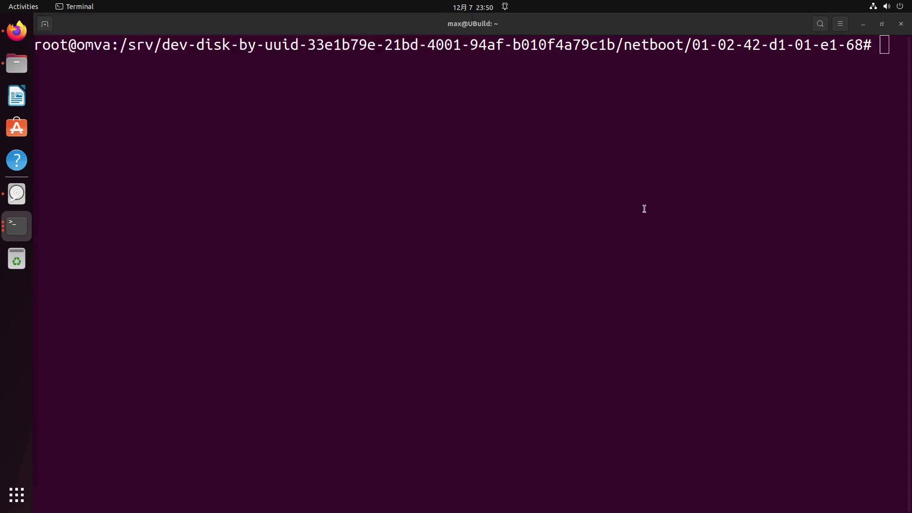
{"action": "key", "text": "super+Right"}
{"action": "type", "text": "clear"}
{"action": "key", "text": "Return"}
{"action": "type", "text": "bmon"}
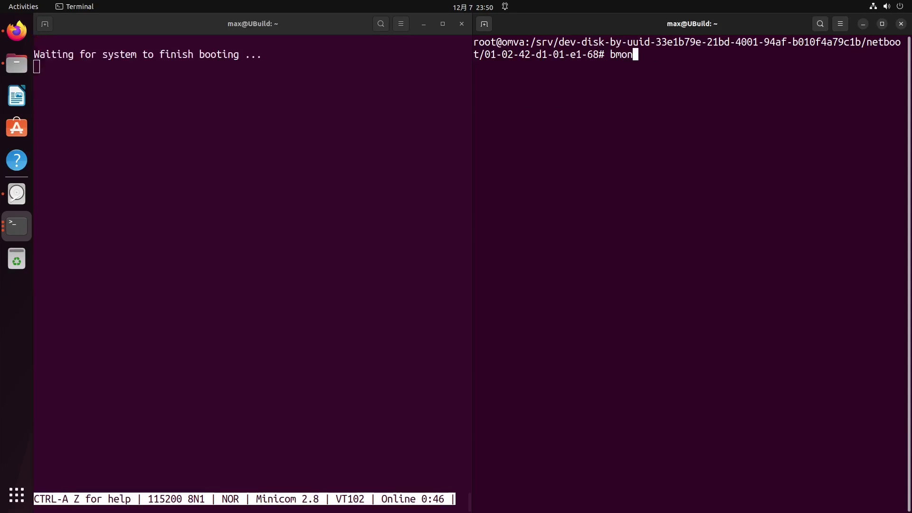
{"action": "key", "text": "Return"}
{"action": "key", "text": "Down"}
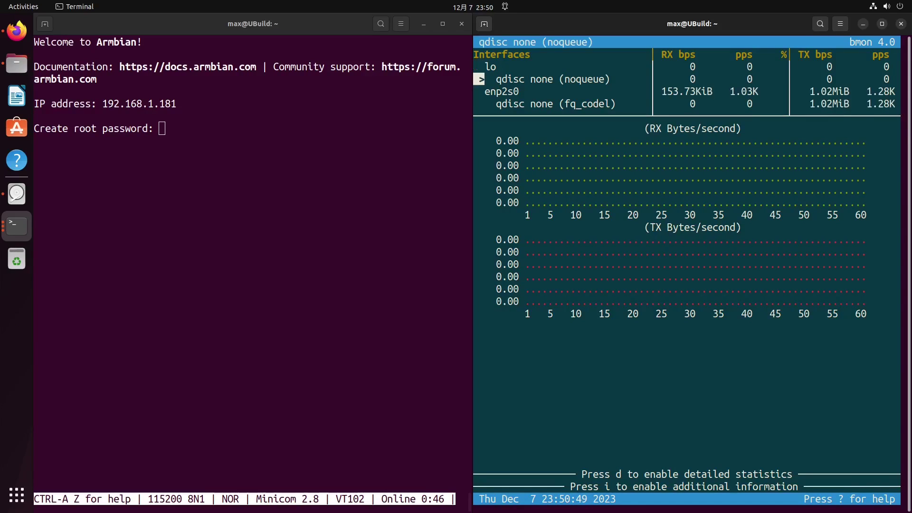
{"action": "key", "text": "Down"}
{"action": "key", "text": "Up"}
{"action": "key", "text": "Up"}
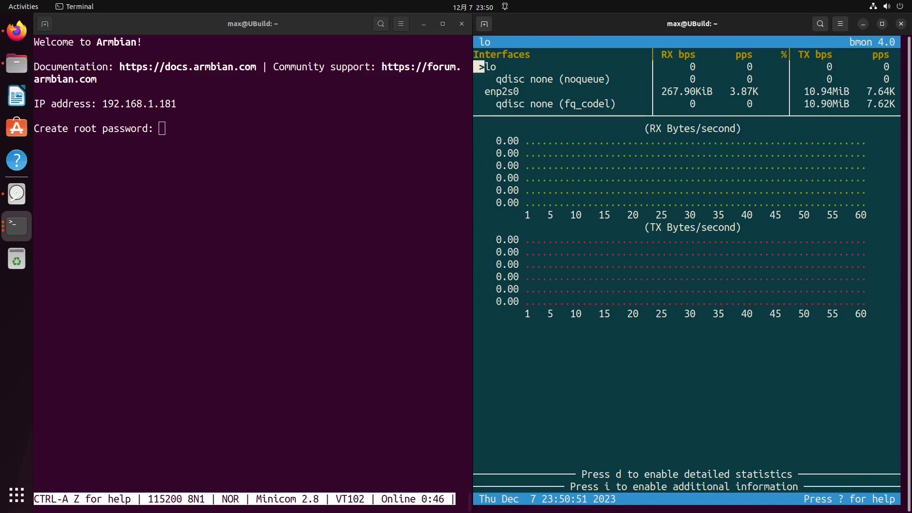
{"action": "key", "text": "Down"}
{"action": "key", "text": "Down"}
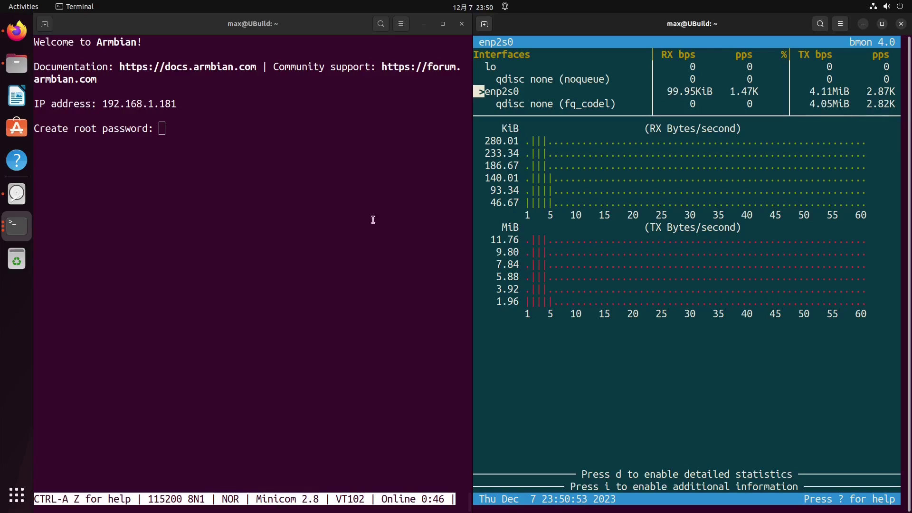
Set and confirm the new root password, then choose bash (option 1) as the shell
{"action": "left_click", "coordinate": [226, 190]}
{"action": "type", "text": "***************"}
{"action": "key", "text": "Return"}
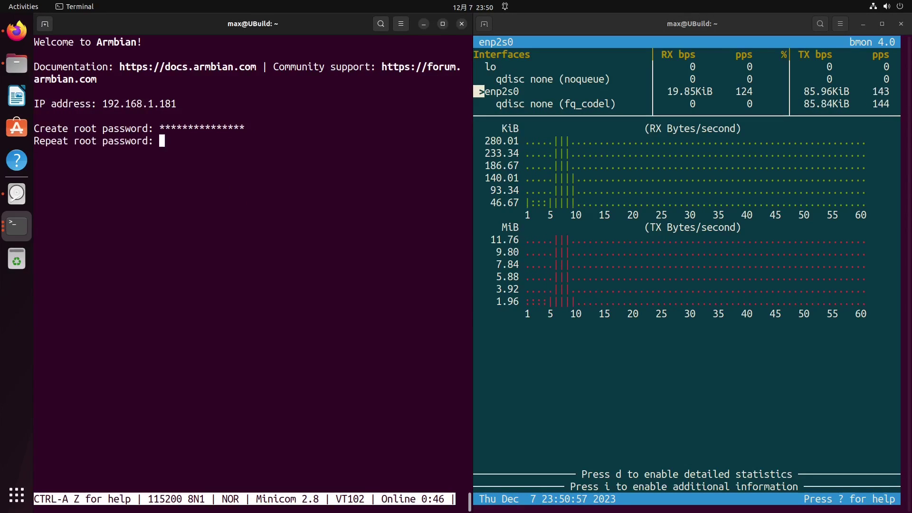
{"action": "type", "text": "***************"}
{"action": "key", "text": "Return"}
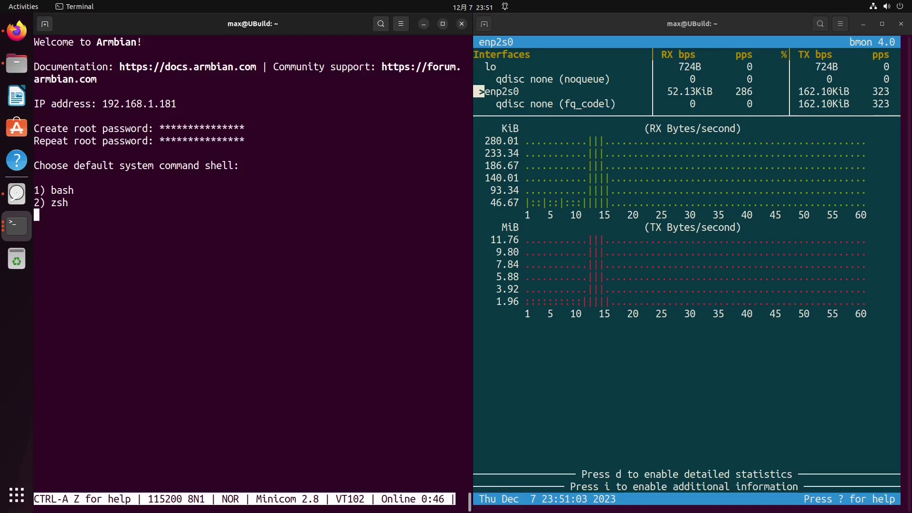
{"action": "type", "text": "1"}
{"action": "key", "text": "Return"}
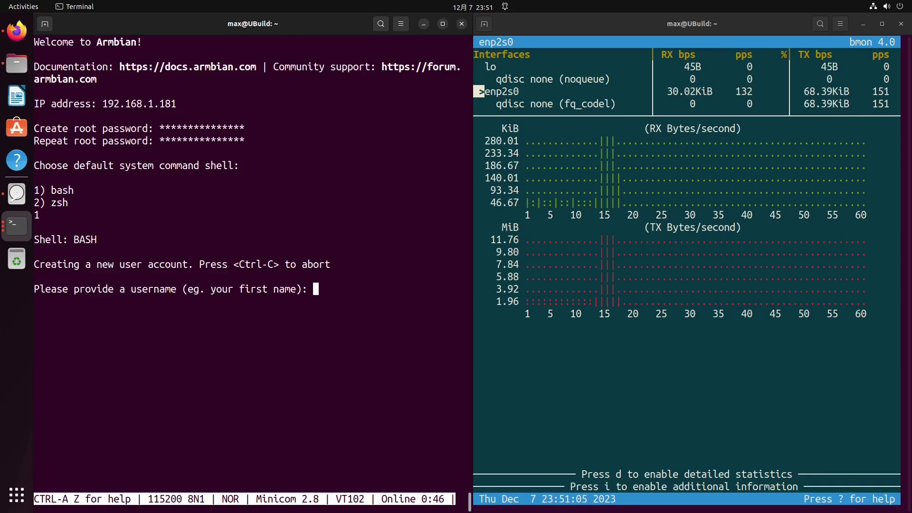
Enter the new account's username, its password twice, and the user's real name
{"action": "type", "text": "max"}
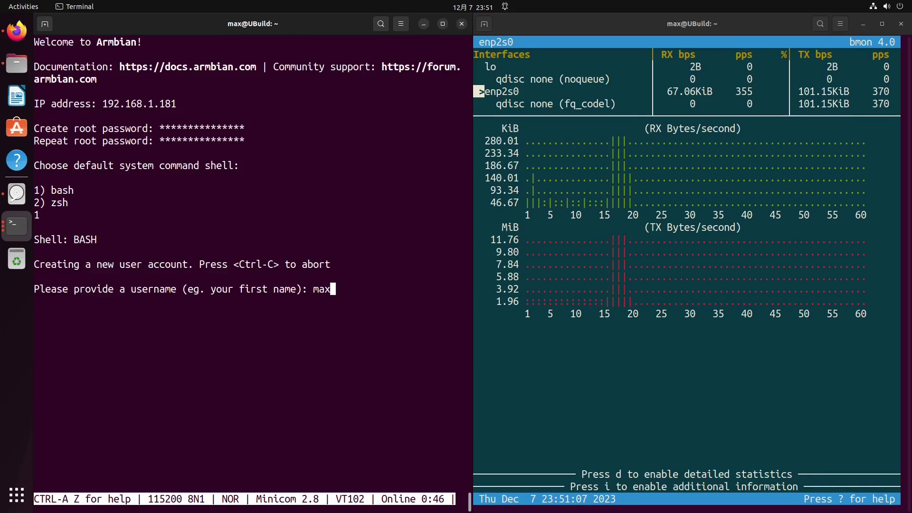
{"action": "key", "text": "Return"}
{"action": "type", "text": "*********"}
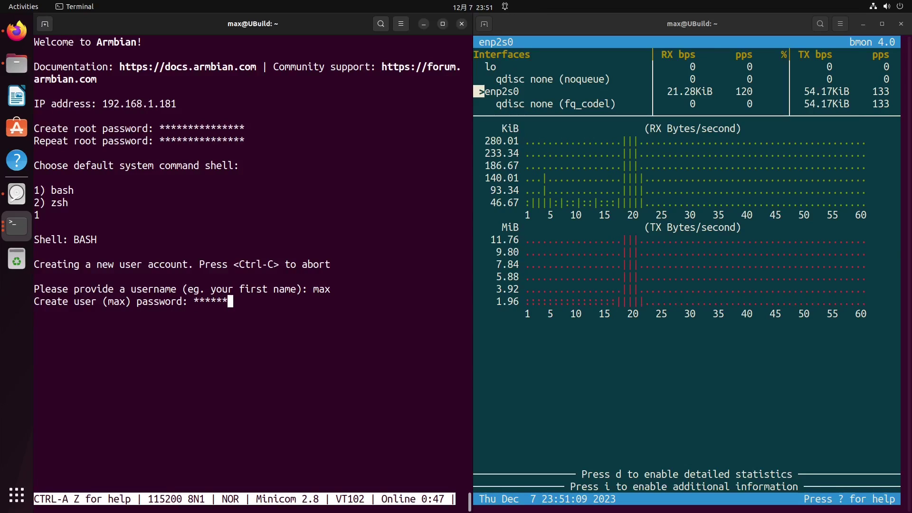
{"action": "type", "text": "******"}
{"action": "key", "text": "Return"}
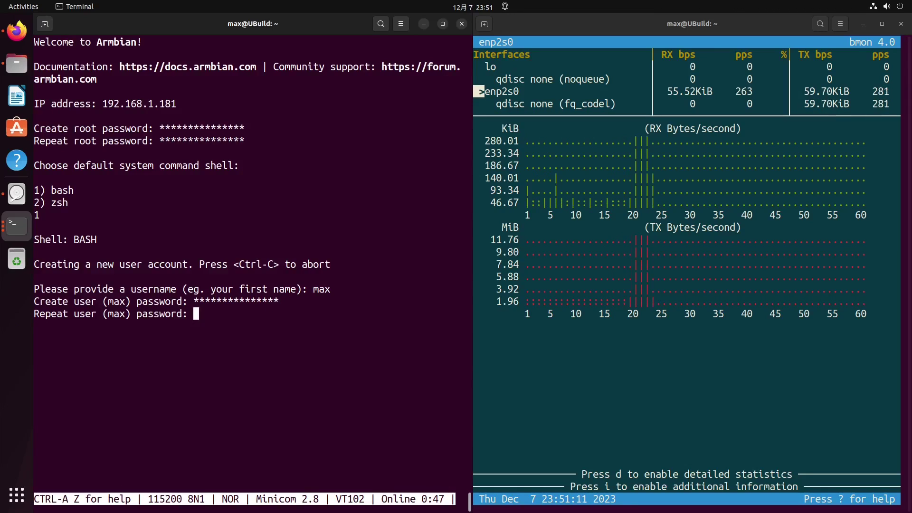
{"action": "type", "text": "***************"}
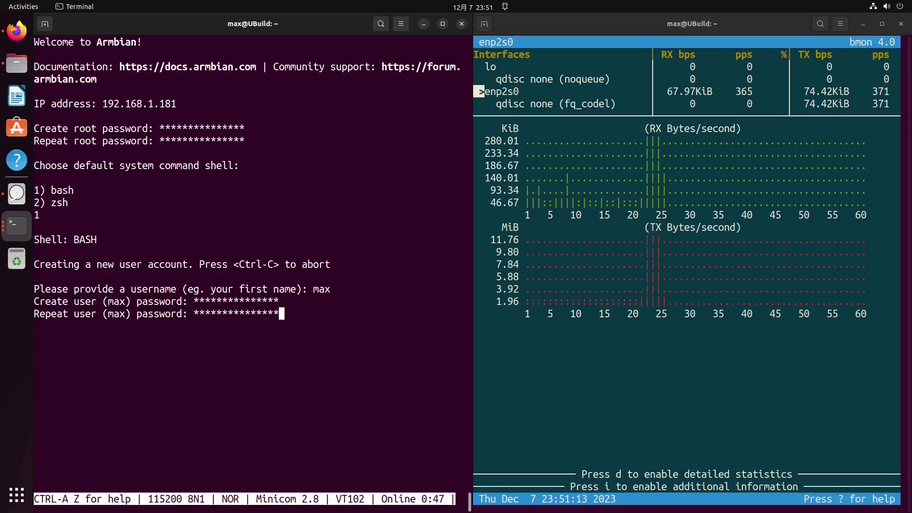
{"action": "key", "text": "Return"}
{"action": "type", "text": "Max"}
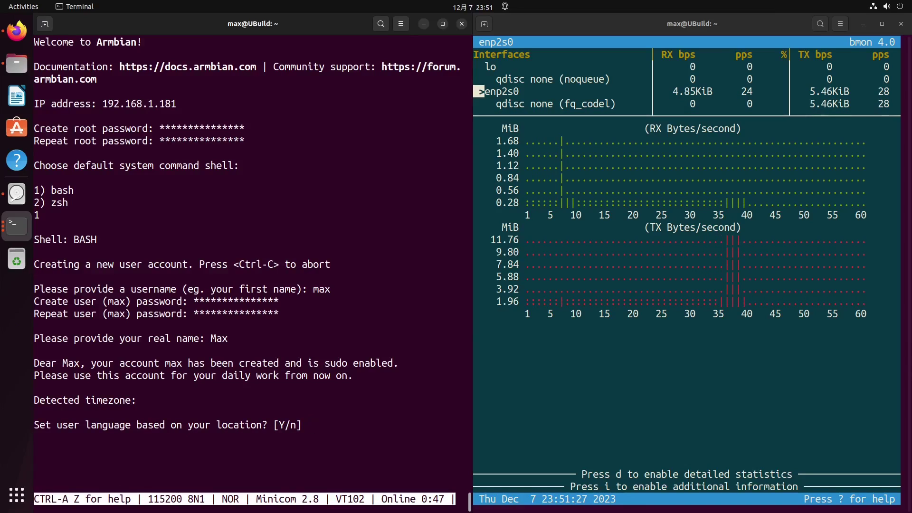
Decline location-based language and choose locale 54, en_US.UTF-8
{"action": "type", "text": "n"}
{"action": "key", "text": "Return"}
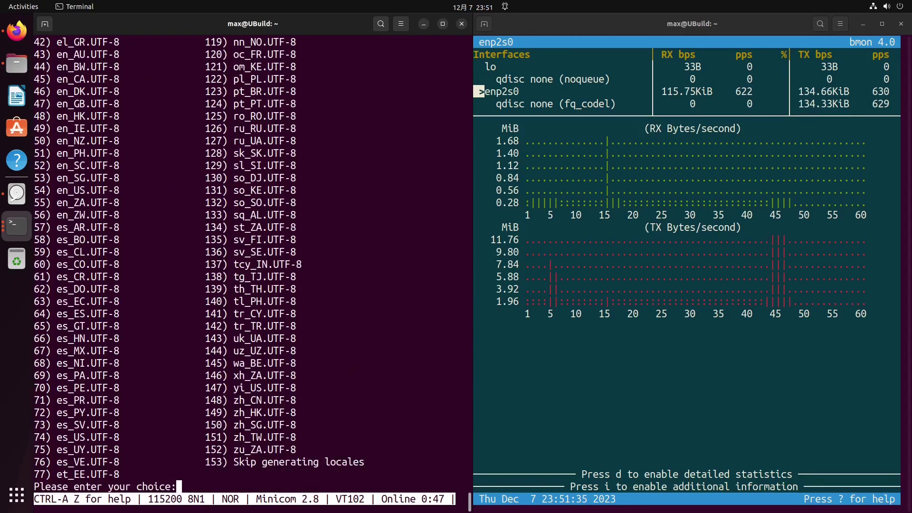
{"action": "type", "text": "54"}
{"action": "key", "text": "Return"}
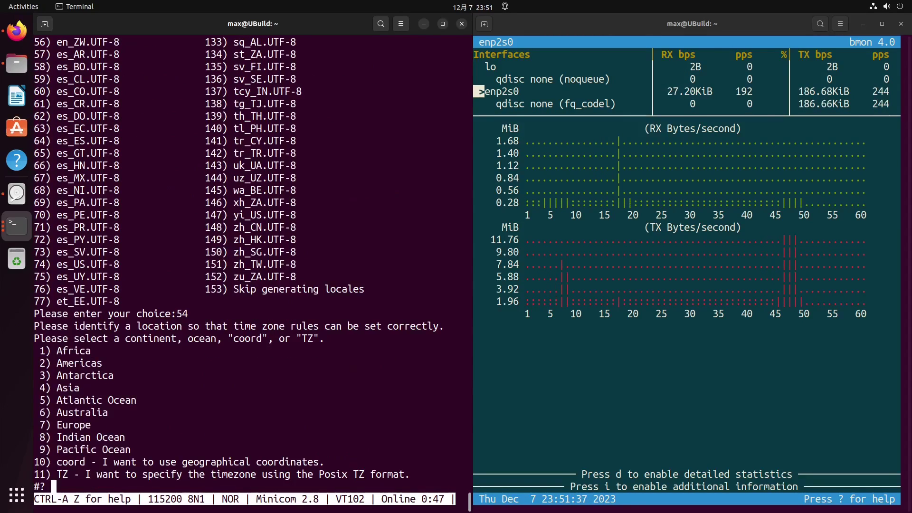
Set the time zone to Asia (4), China (10), Beijing Time (1), and confirm
{"action": "type", "text": "4"}
{"action": "key", "text": "Return"}
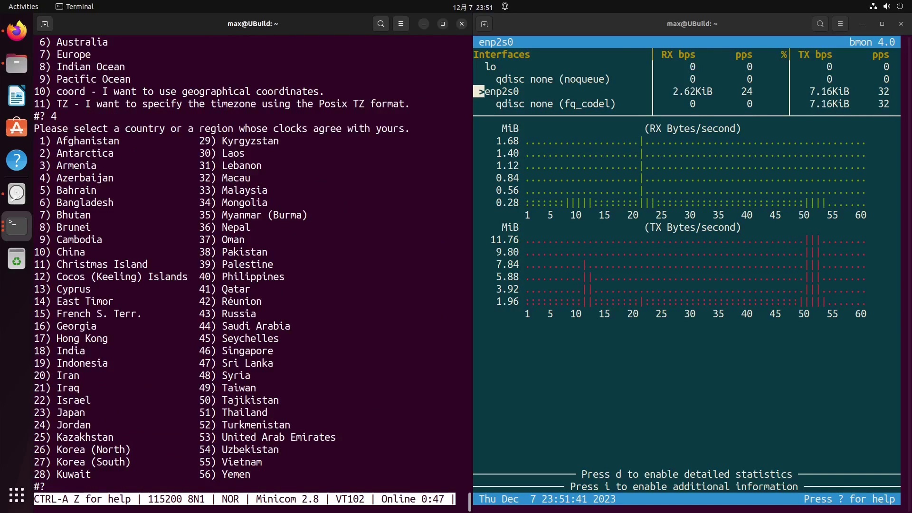
{"action": "type", "text": "10"}
{"action": "key", "text": "Return"}
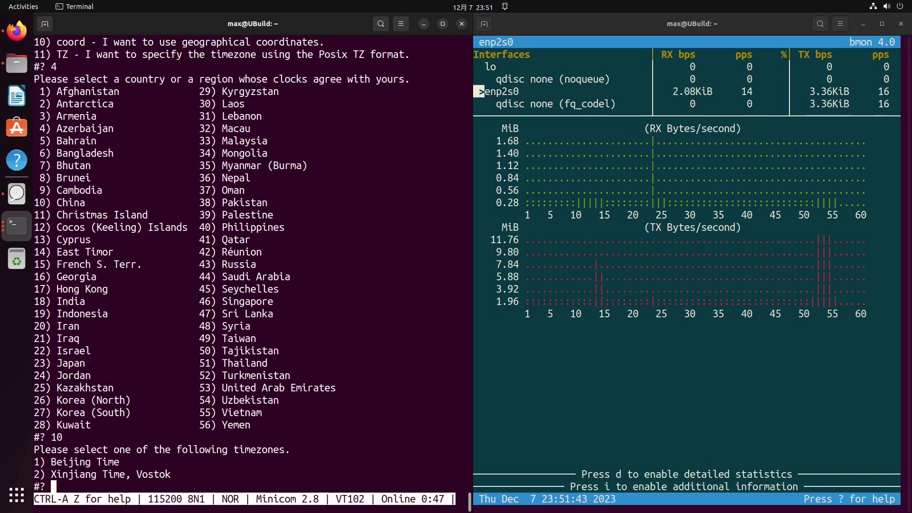
{"action": "type", "text": "1"}
{"action": "key", "text": "Return"}
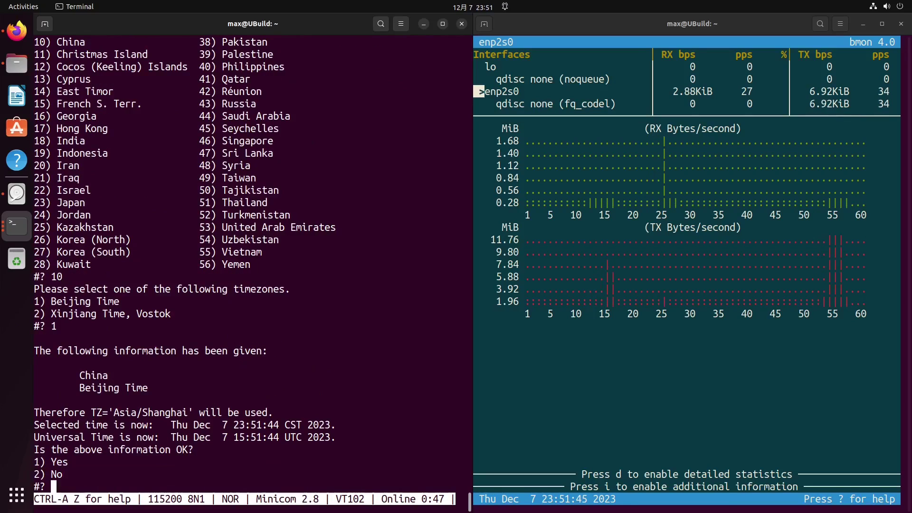
{"action": "type", "text": "1"}
{"action": "key", "text": "Return"}
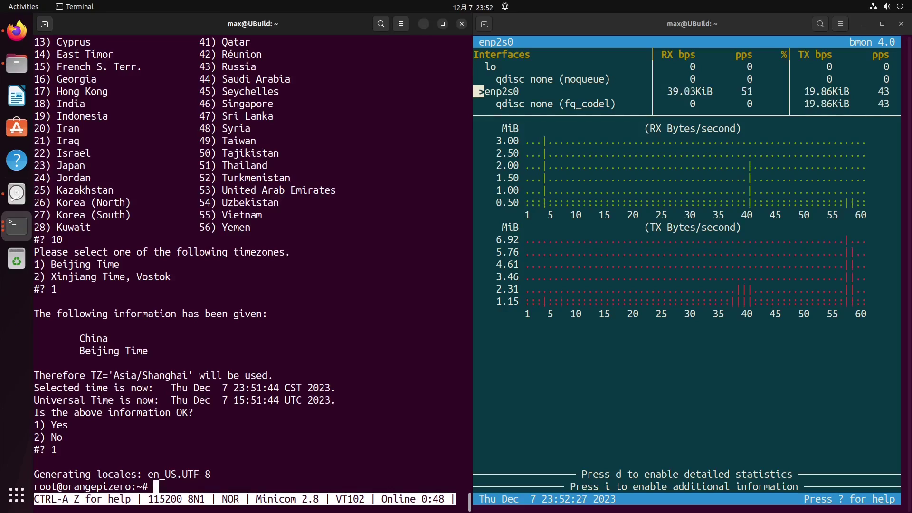
Clear the console and run ip a to confirm the board's 192.168.1.181 address
{"action": "key", "text": "ctrl+l"}
{"action": "type", "text": "ipc"}
{"action": "key", "text": "ctrl+c"}
{"action": "type", "text": "clear"}
{"action": "key", "text": "Return"}
{"action": "type", "text": "ip a"}
{"action": "key", "text": "Return"}
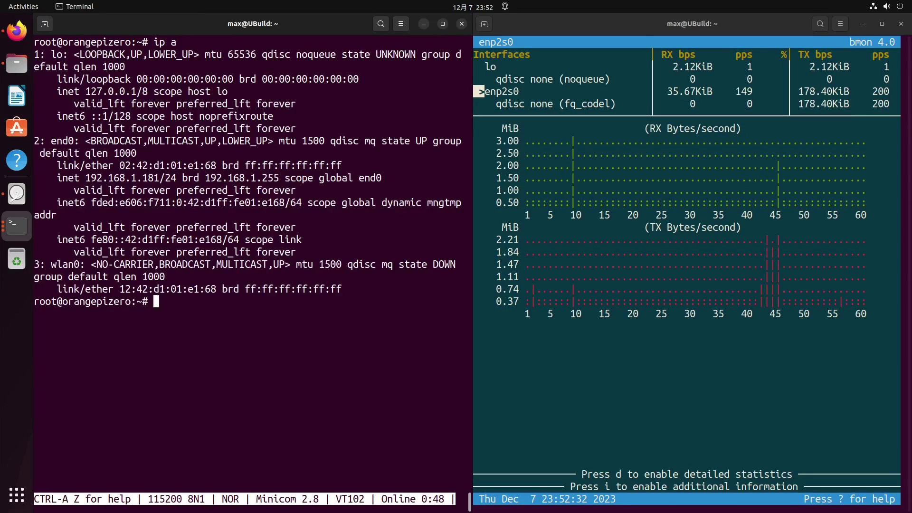
Start apt update, cancel it with Ctrl+C, and clear the screen
{"action": "type", "text": "apt update"}
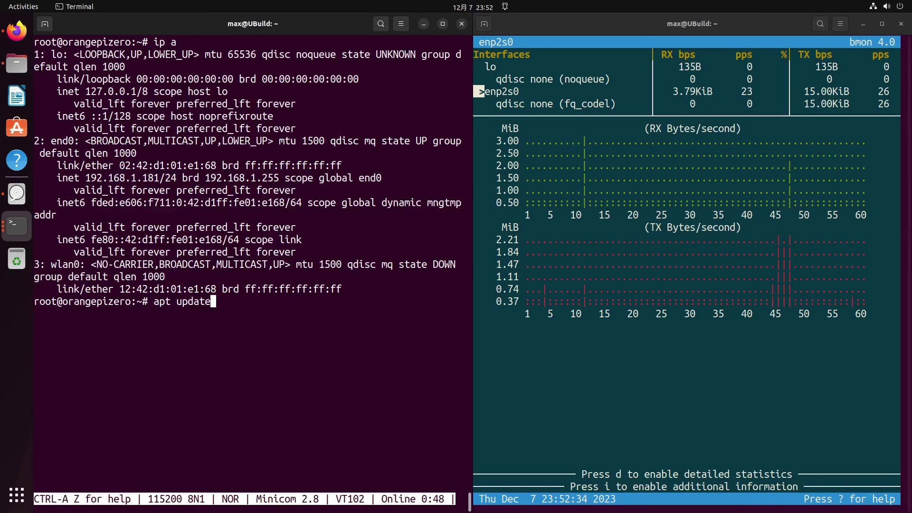
{"action": "key", "text": "Return"}
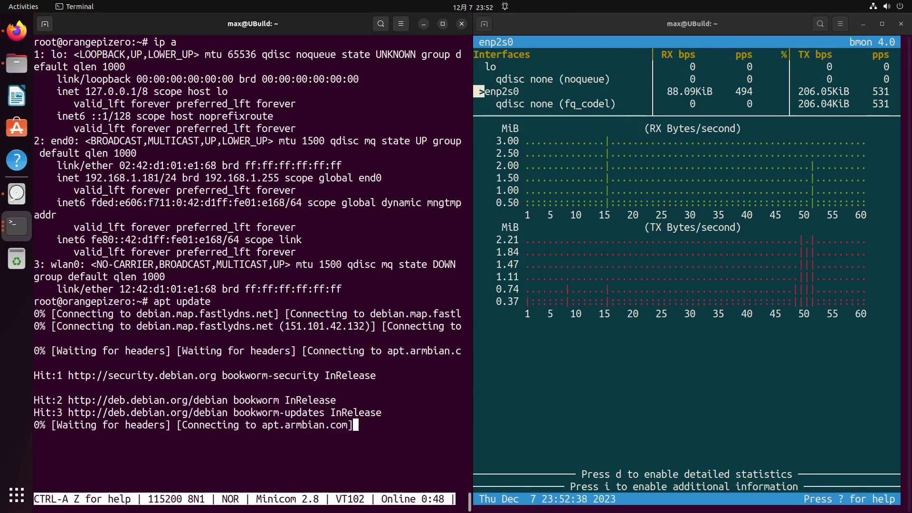
{"action": "key", "text": "ctrl+c"}
{"action": "key", "text": "ctrl+c"}
{"action": "key", "text": "ctrl+c"}
{"action": "type", "text": "clear"}
{"action": "key", "text": "Return"}
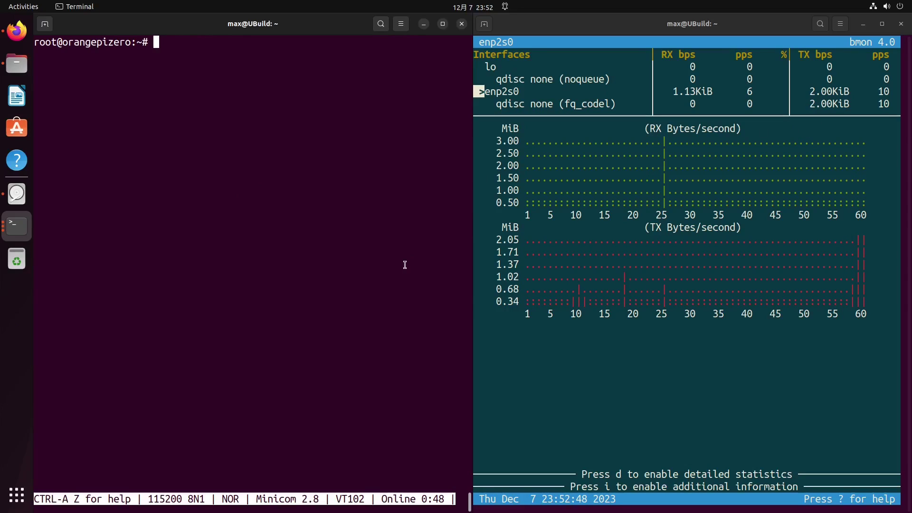
Reboot the Orange Pi and watch it netboot to the orangepizero login prompt
{"action": "type", "text": "reboot"}
{"action": "key", "text": "Return"}
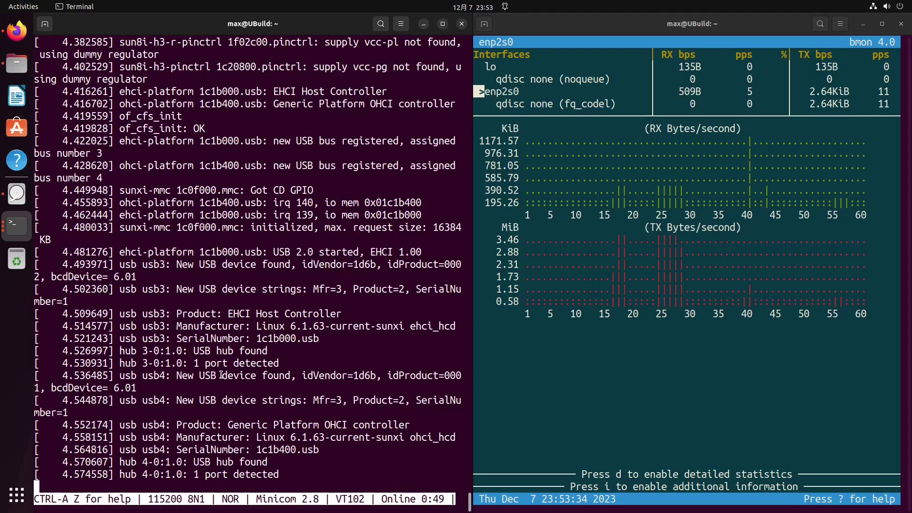
{"action": "left_click", "coordinate": [846, 92]}
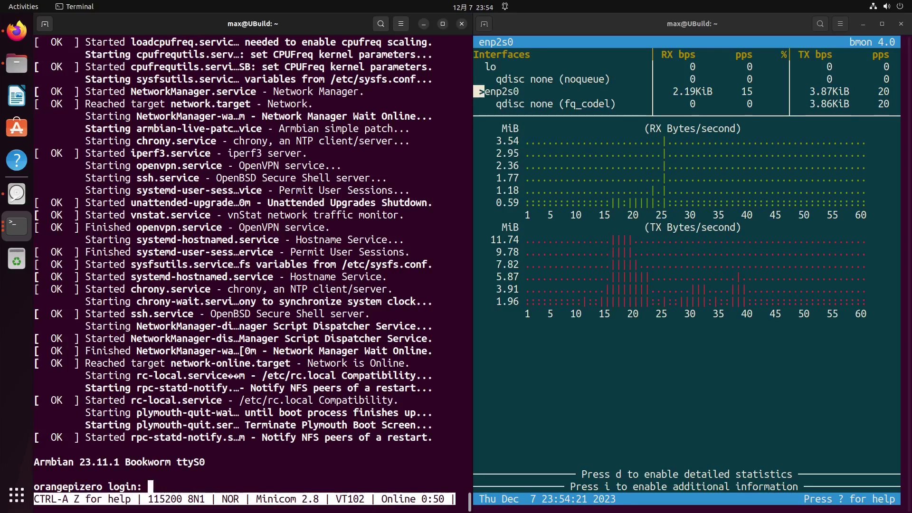
Log in as root with the password and highlight the 932G root filesystem size
{"action": "type", "text": "root"}
{"action": "key", "text": "Return"}
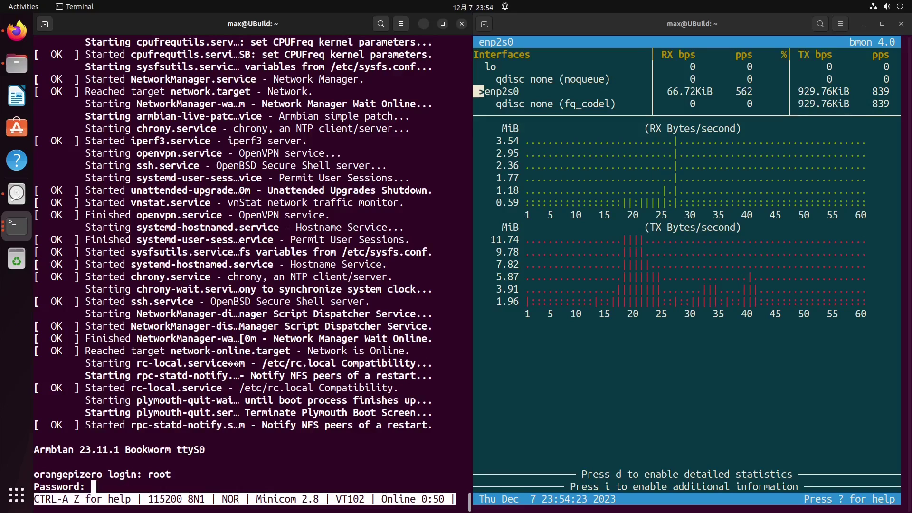
{"action": "key", "text": "Return"}
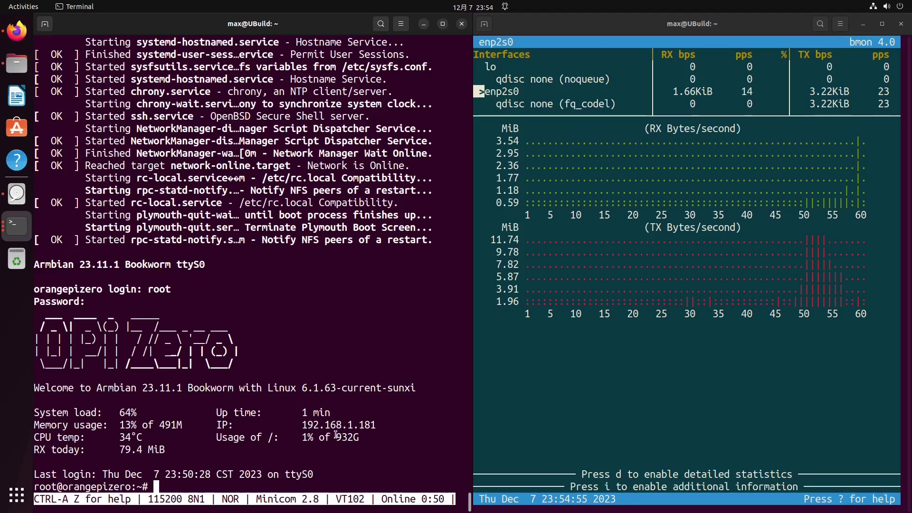
{"action": "left_click_drag", "start_coordinate": [336, 436], "coordinate": [360, 437]}
{"action": "left_click", "coordinate": [381, 436]}
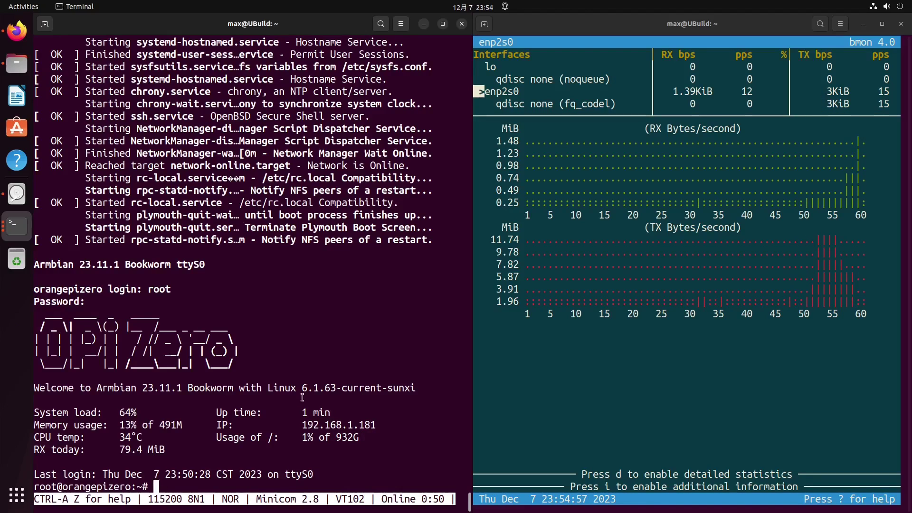
Show the omva.local openmediavault dashboard and point out /dev/md0's usage
{"action": "left_click", "coordinate": [17, 31]}
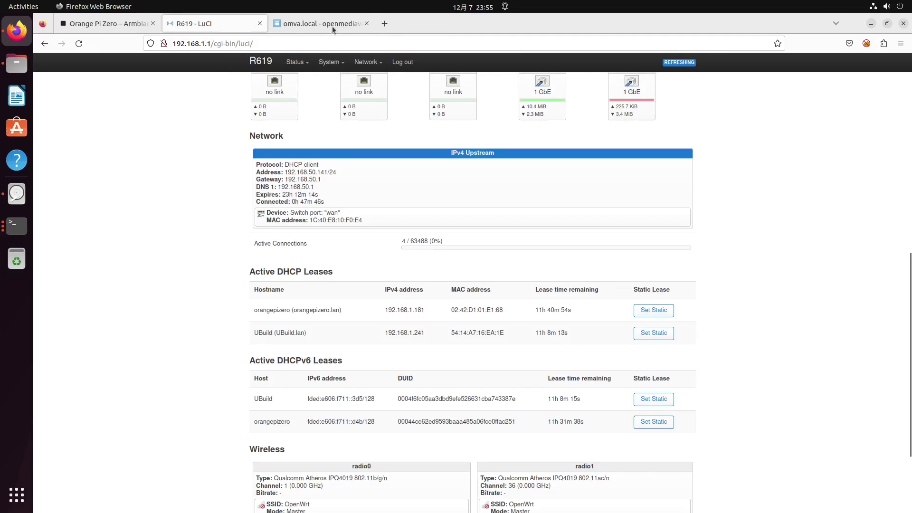
{"action": "left_click", "coordinate": [332, 25]}
{"action": "left_click", "coordinate": [523, 179]}
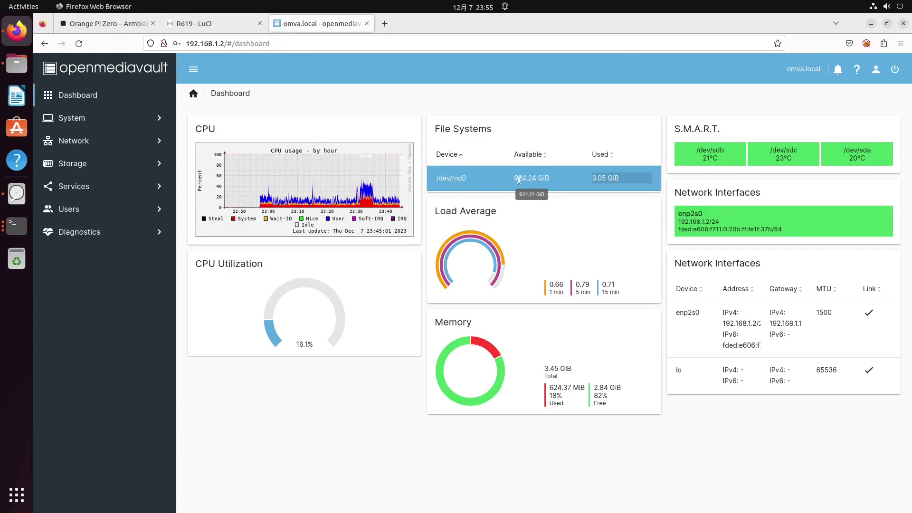
{"action": "left_click", "coordinate": [16, 226]}
{"action": "left_click", "coordinate": [17, 226]}
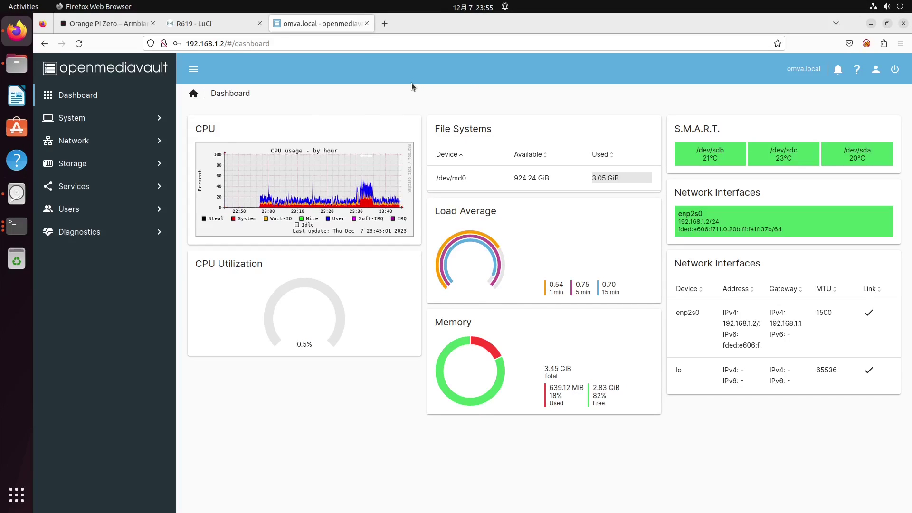